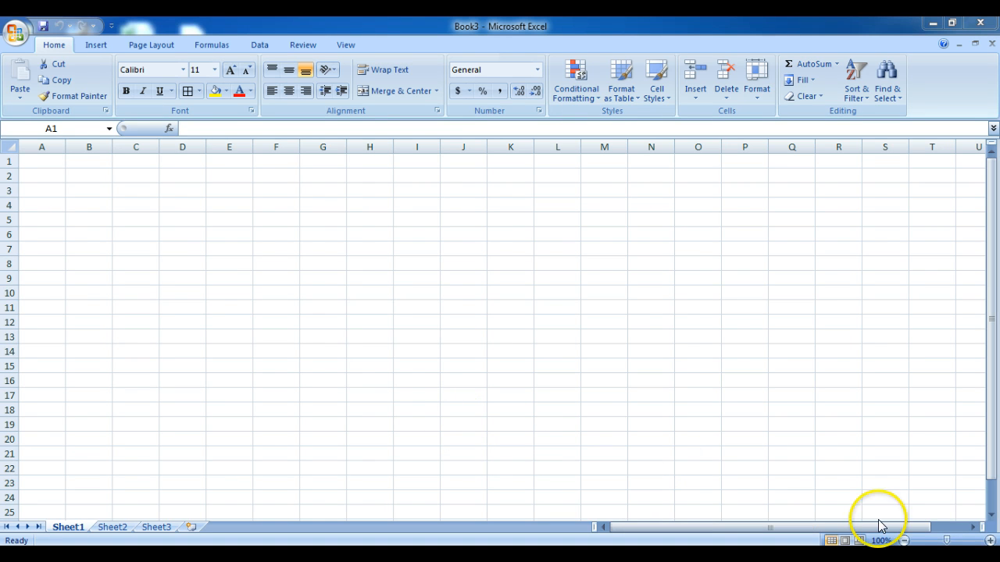
Step: Enlarge the worksheet view to 190% zoom
{"action": "left_click", "coordinate": [990, 541]}
{"action": "left_click", "coordinate": [990, 541]}
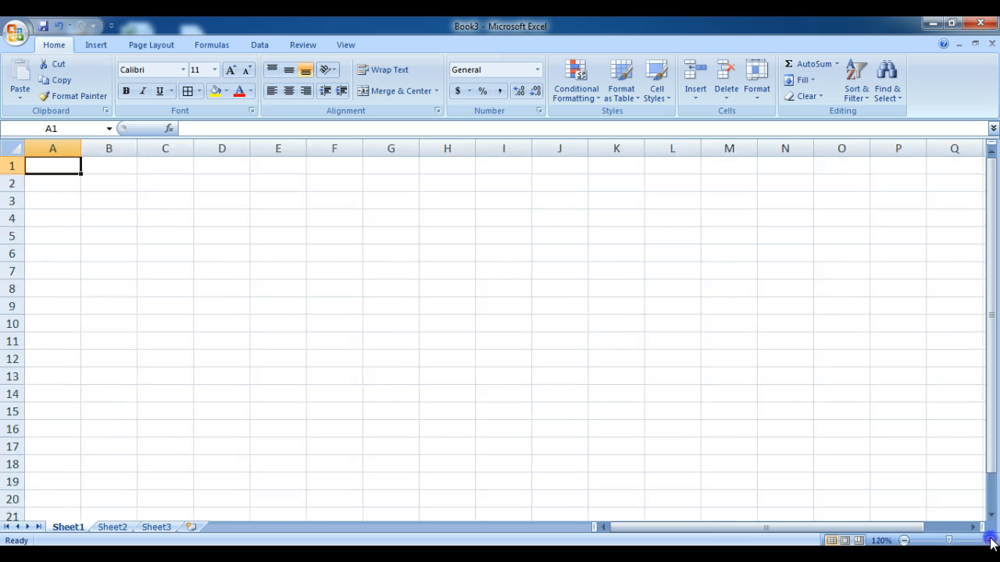
{"action": "left_click", "coordinate": [990, 540]}
{"action": "left_click", "coordinate": [990, 541]}
{"action": "left_click", "coordinate": [991, 541]}
{"action": "left_click", "coordinate": [990, 541]}
{"action": "left_click", "coordinate": [991, 541]}
{"action": "left_click", "coordinate": [990, 540]}
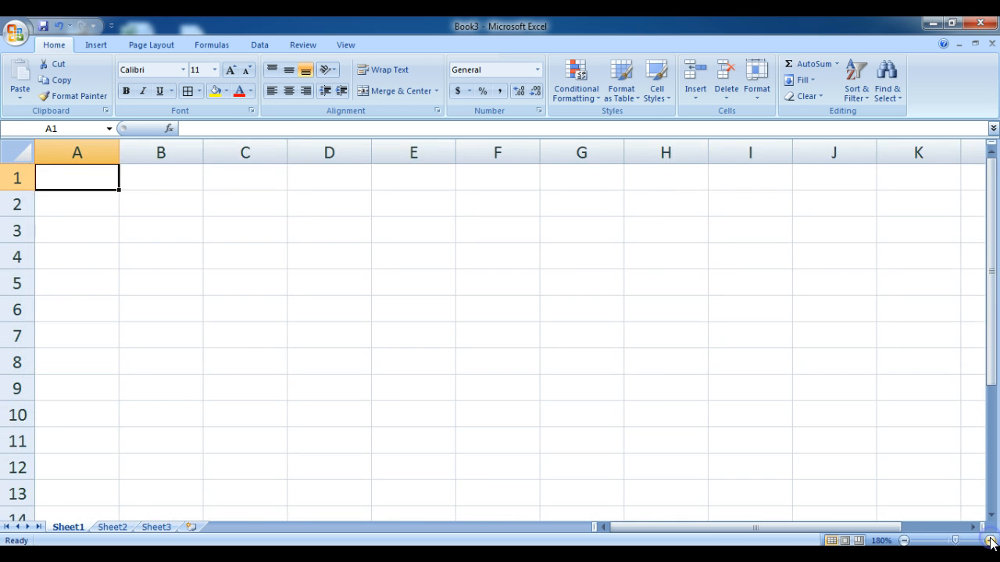
{"action": "left_click", "coordinate": [991, 541]}
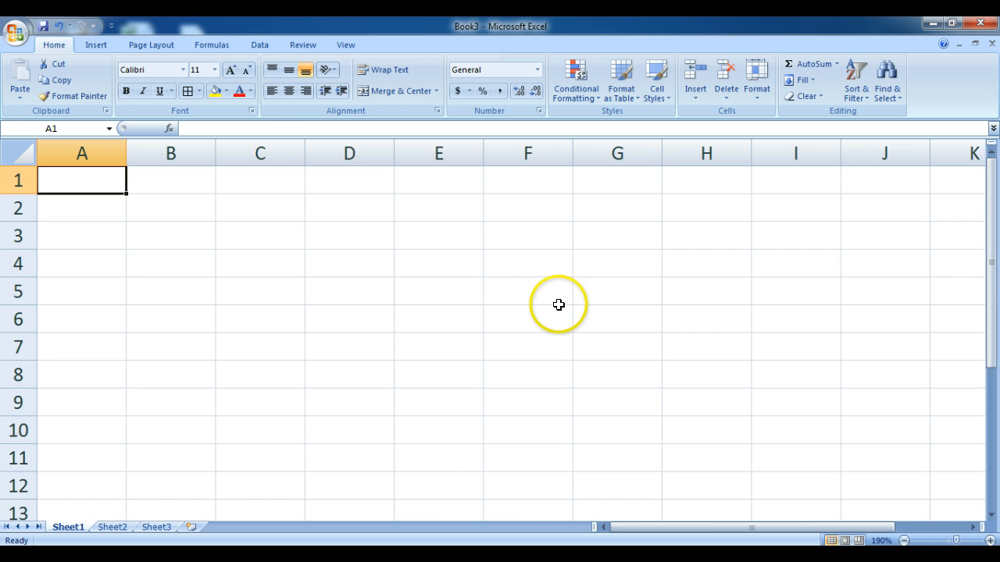
{"action": "left_click", "coordinate": [151, 261]}
{"action": "left_click", "coordinate": [204, 397]}
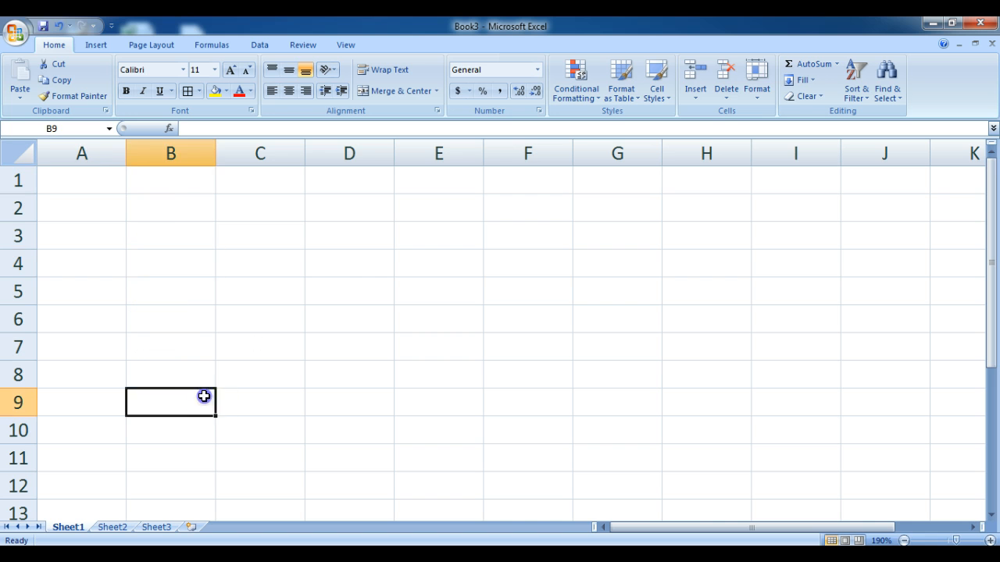
{"action": "left_click", "coordinate": [288, 266]}
{"action": "left_click", "coordinate": [377, 401]}
{"action": "left_click", "coordinate": [473, 262]}
{"action": "left_click", "coordinate": [534, 384]}
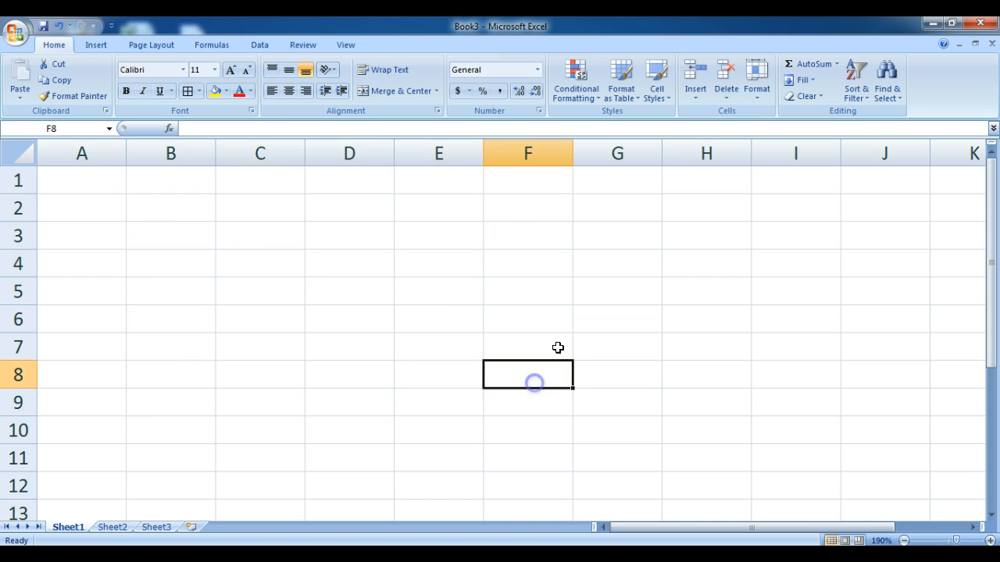
{"action": "left_click", "coordinate": [611, 239]}
{"action": "left_click", "coordinate": [641, 388]}
{"action": "left_click", "coordinate": [222, 332]}
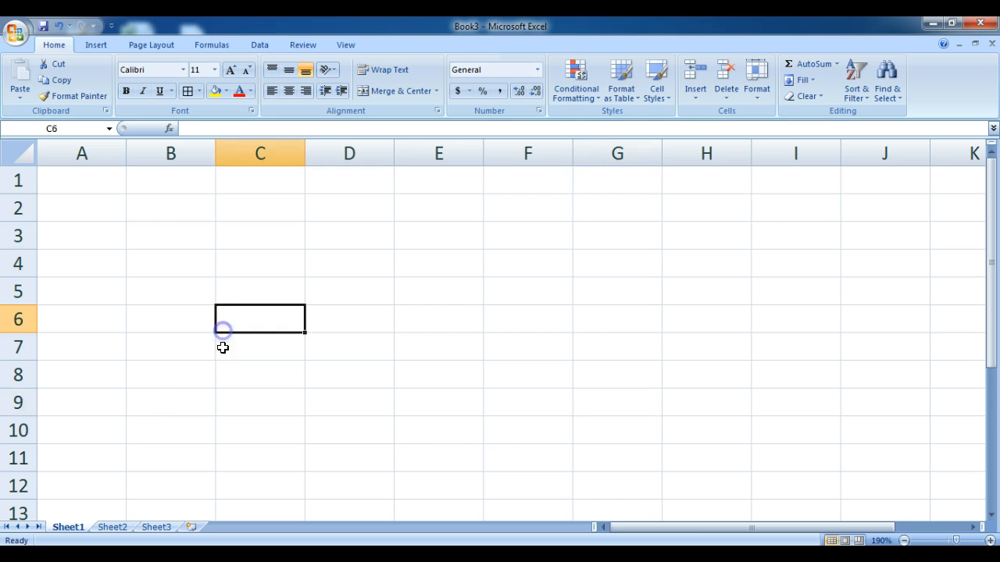
{"action": "left_click", "coordinate": [136, 403]}
{"action": "left_click", "coordinate": [153, 240]}
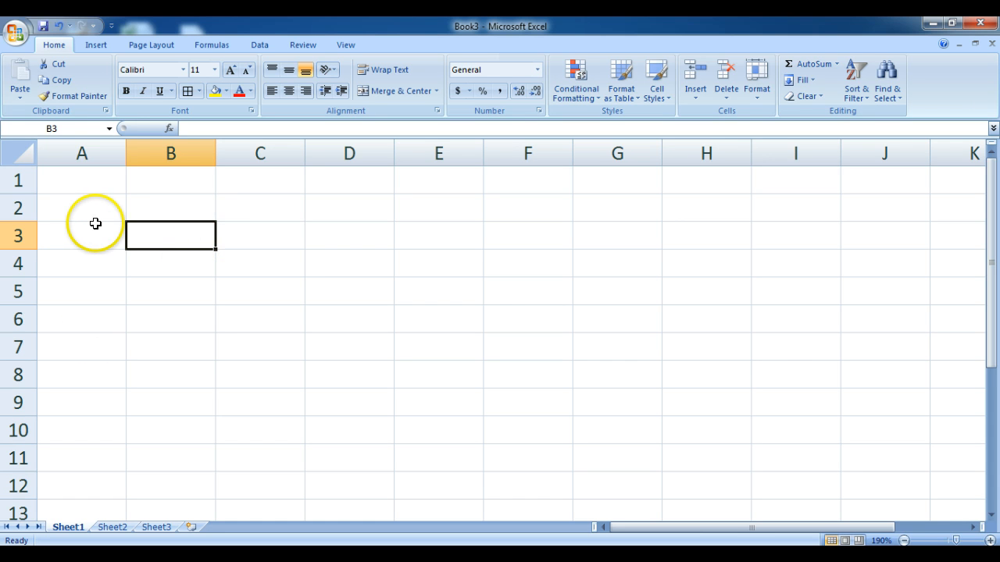
Step: Enter the title "Multiply" in cell A1
{"action": "left_click", "coordinate": [82, 182]}
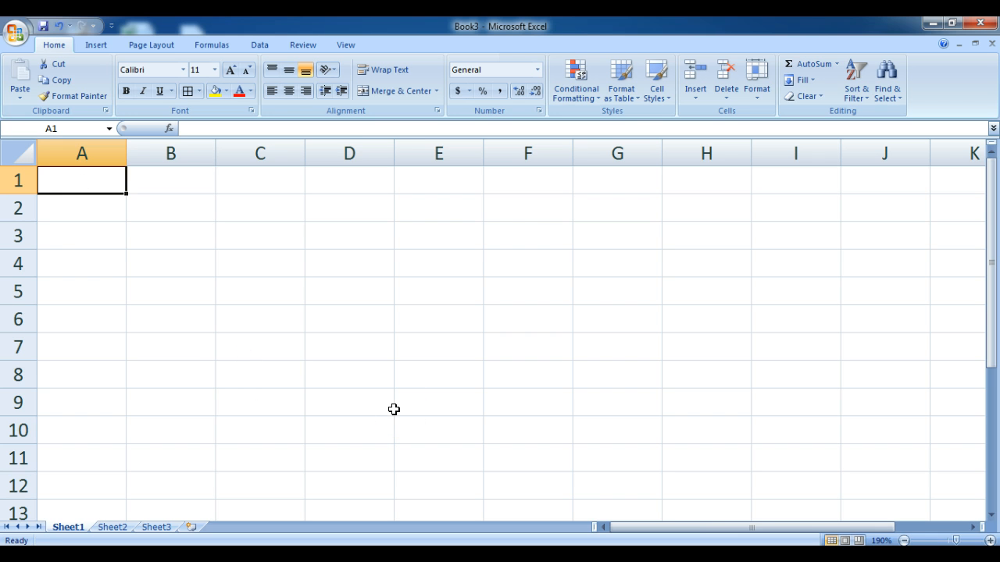
{"action": "type", "text": "Multiply"}
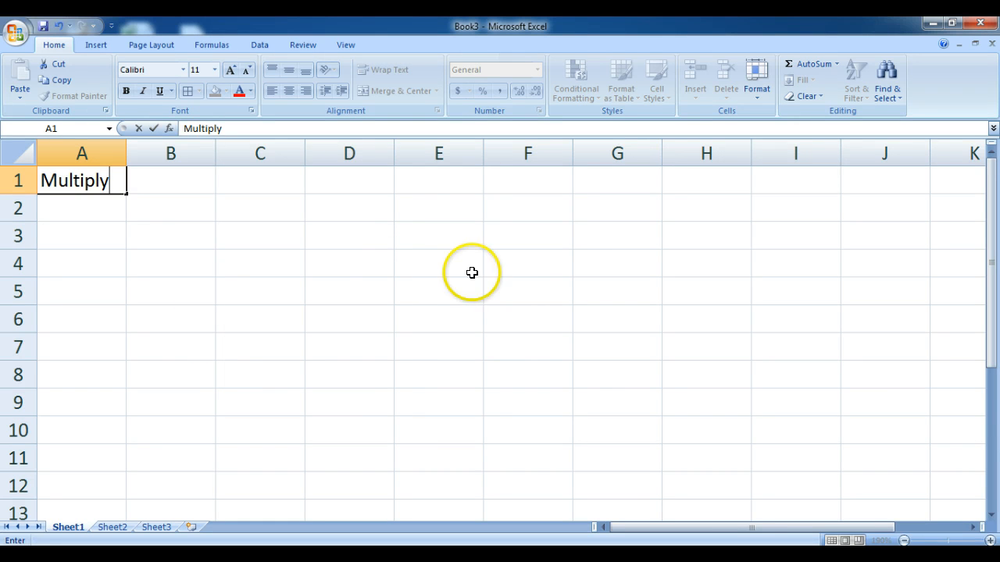
{"action": "left_click", "coordinate": [415, 290]}
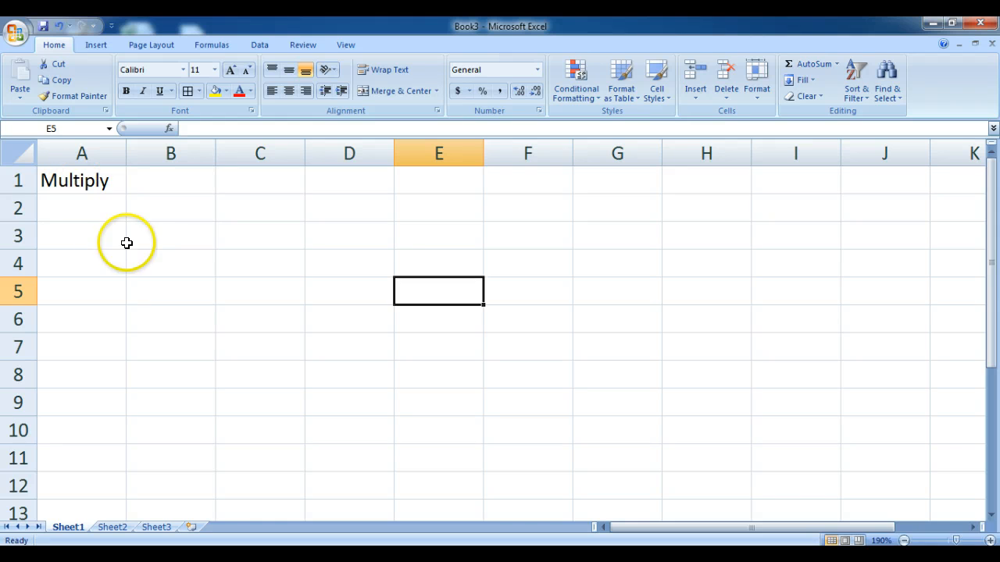
Step: Merge and center the "Multiply" title across cells A1 through D1
{"action": "left_click", "coordinate": [78, 180]}
{"action": "left_click_drag", "start_coordinate": [78, 180], "coordinate": [331, 182]}
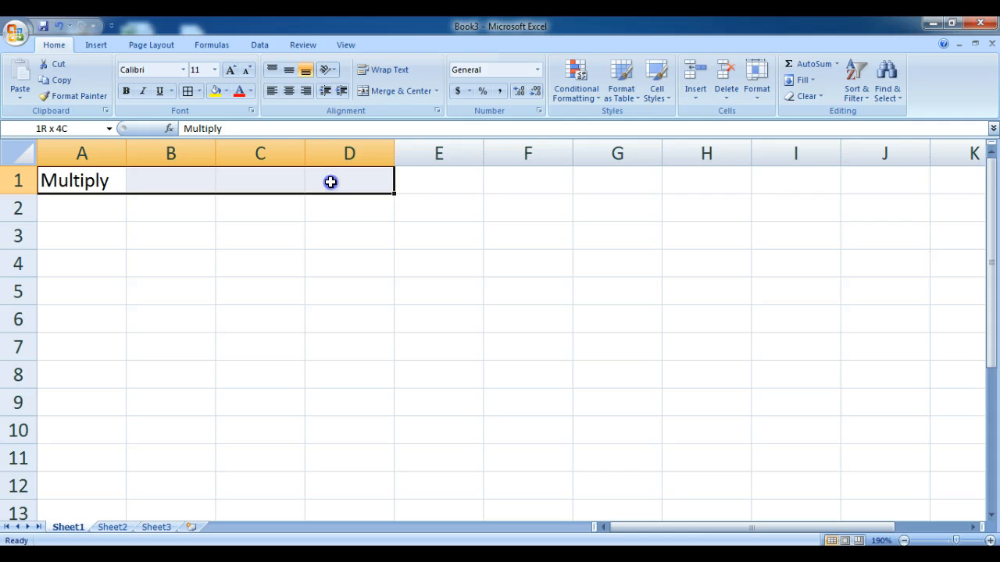
{"action": "left_click_drag", "start_coordinate": [330, 182], "coordinate": [329, 183]}
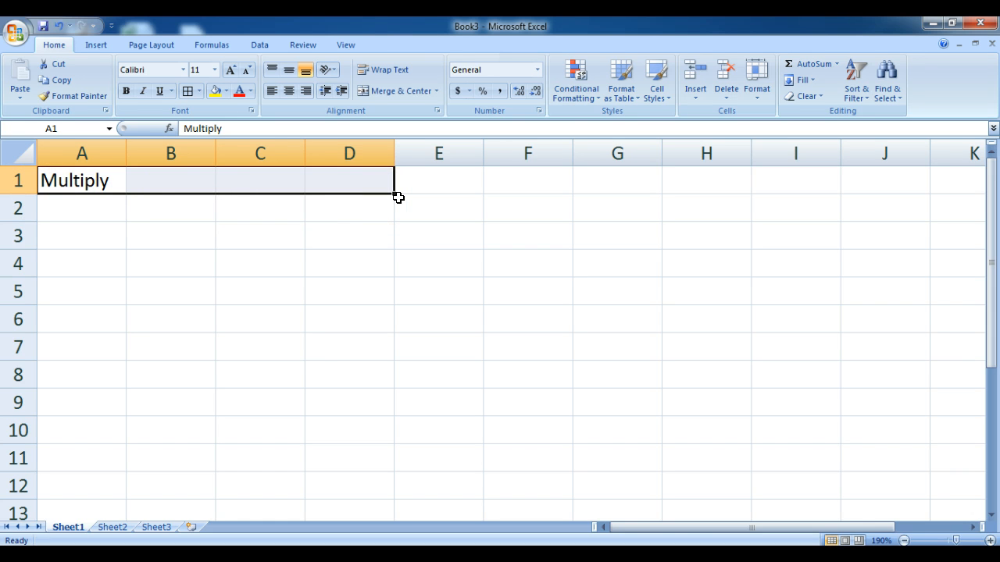
{"action": "left_click", "coordinate": [402, 92]}
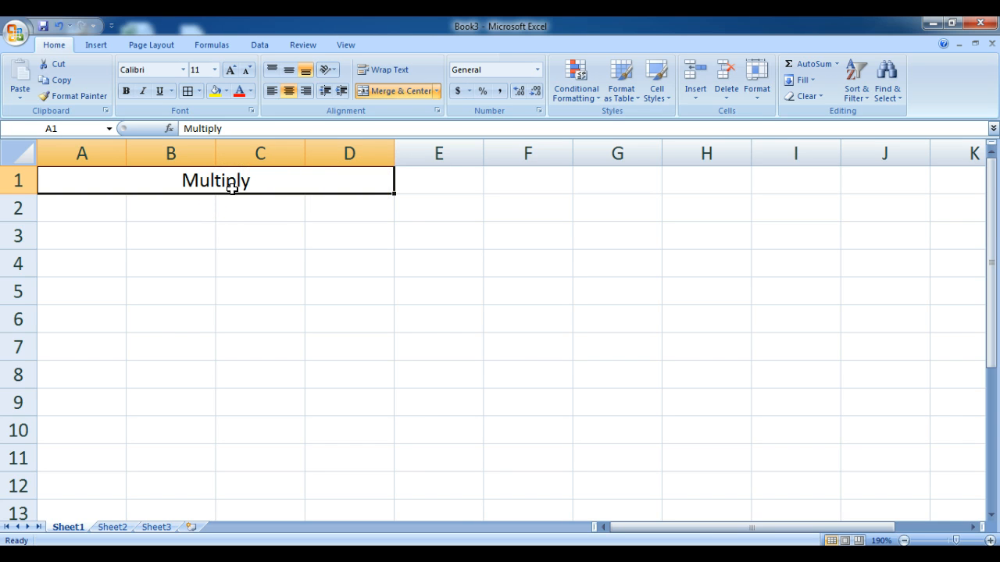
Step: Apply all borders to the cell range A2:D4 beneath the title
{"action": "left_click", "coordinate": [77, 209]}
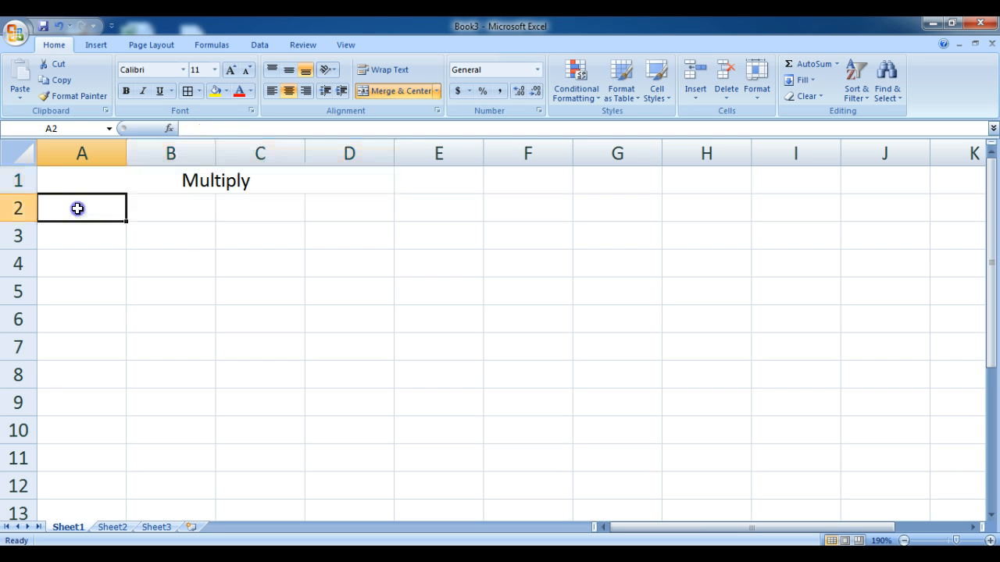
{"action": "left_click_drag", "start_coordinate": [77, 209], "coordinate": [331, 257]}
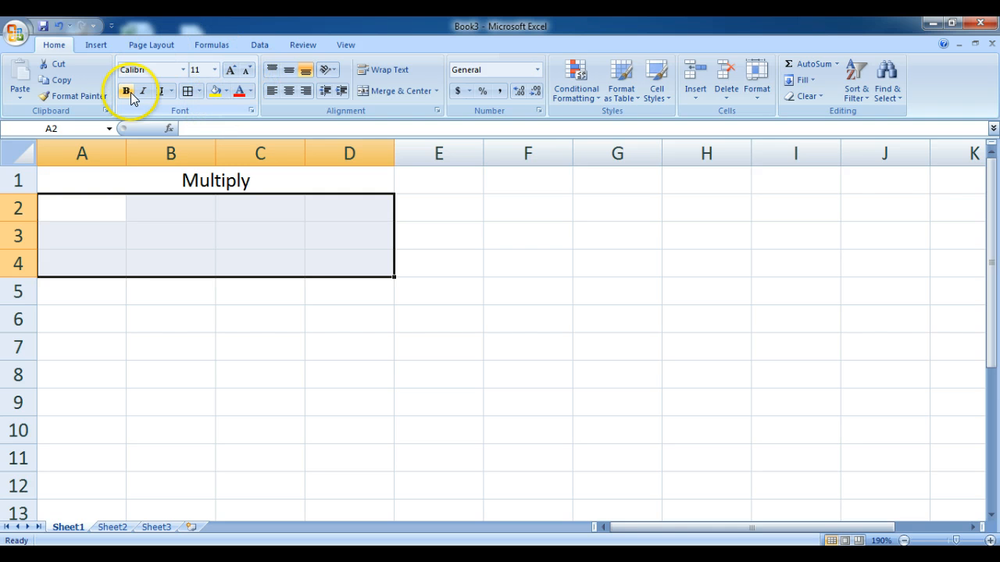
{"action": "left_click", "coordinate": [200, 92]}
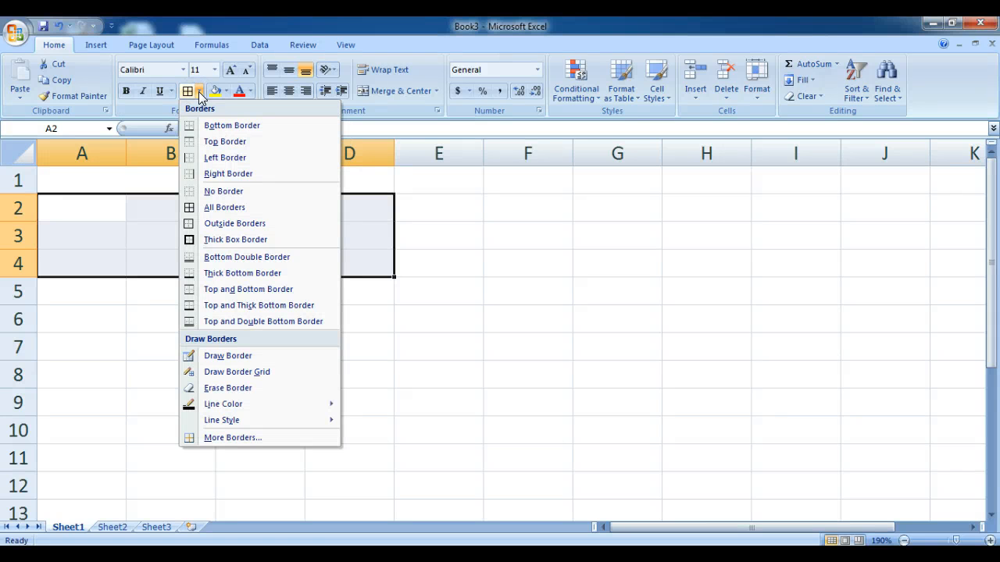
{"action": "left_click", "coordinate": [243, 207]}
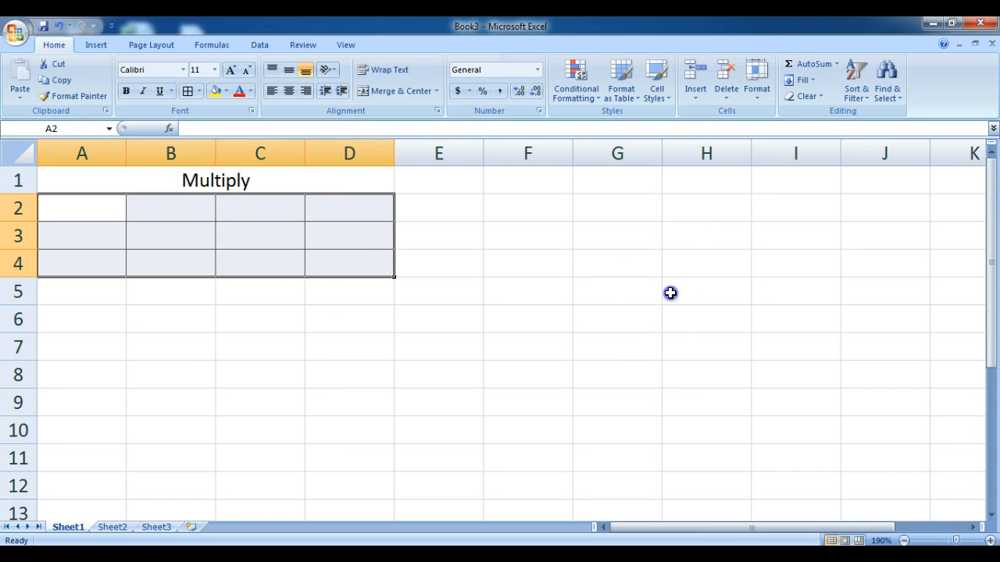
{"action": "left_click", "coordinate": [670, 293]}
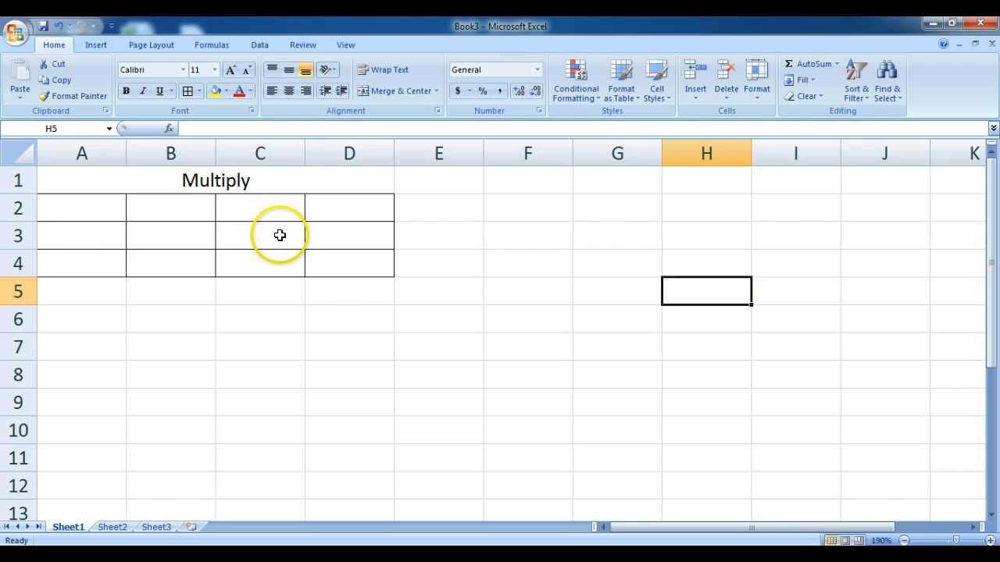
Step: Enter the two people's first names as row labels in cells A3 and A4
{"action": "left_click", "coordinate": [70, 235]}
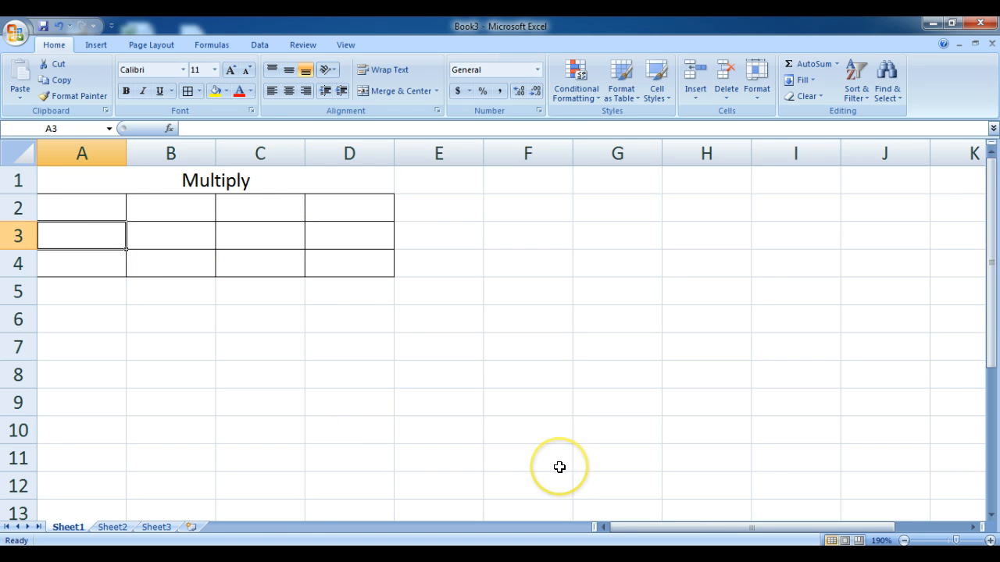
{"action": "type", "text": "Mary"}
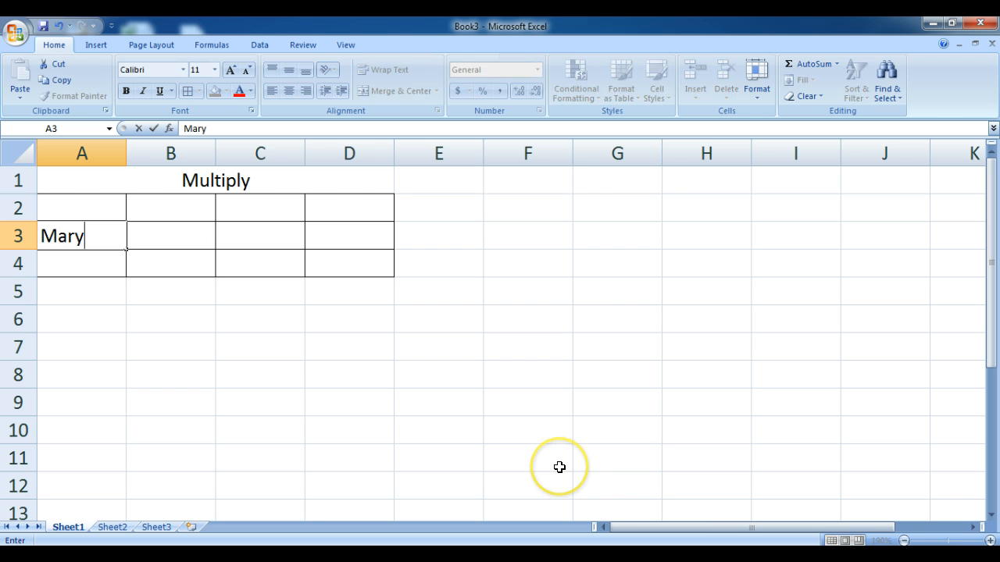
{"action": "left_click", "coordinate": [81, 264]}
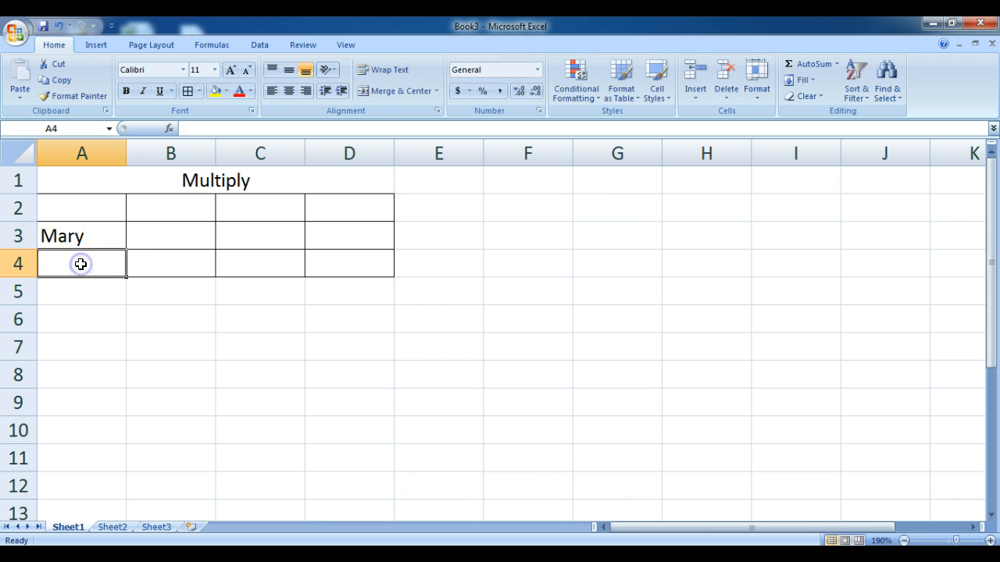
{"action": "type", "text": "Todd"}
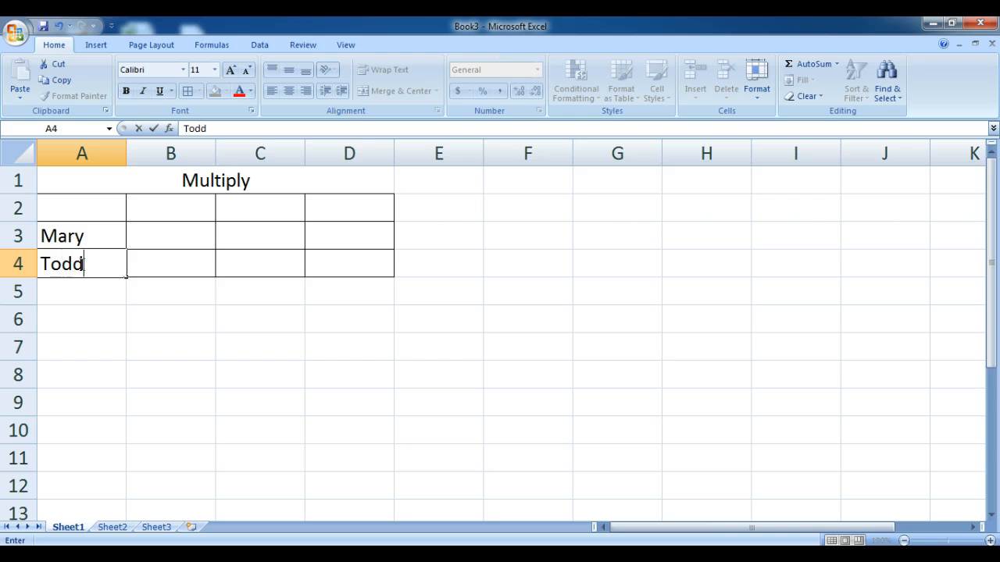
Step: Enter the column headings "Rate", "Hours" and "Total" in cells B2, C2 and D2
{"action": "left_click", "coordinate": [172, 204]}
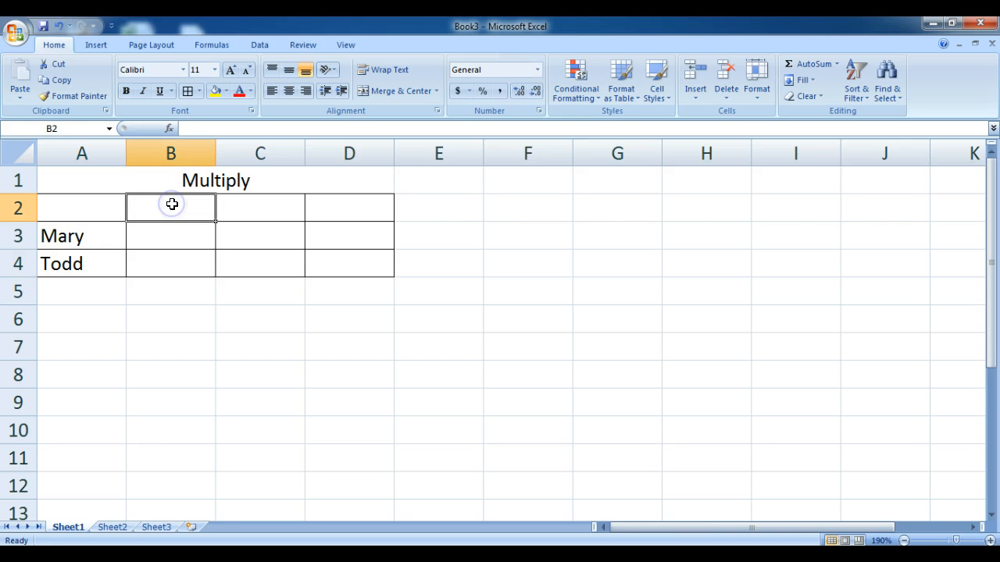
{"action": "type", "text": "Rate"}
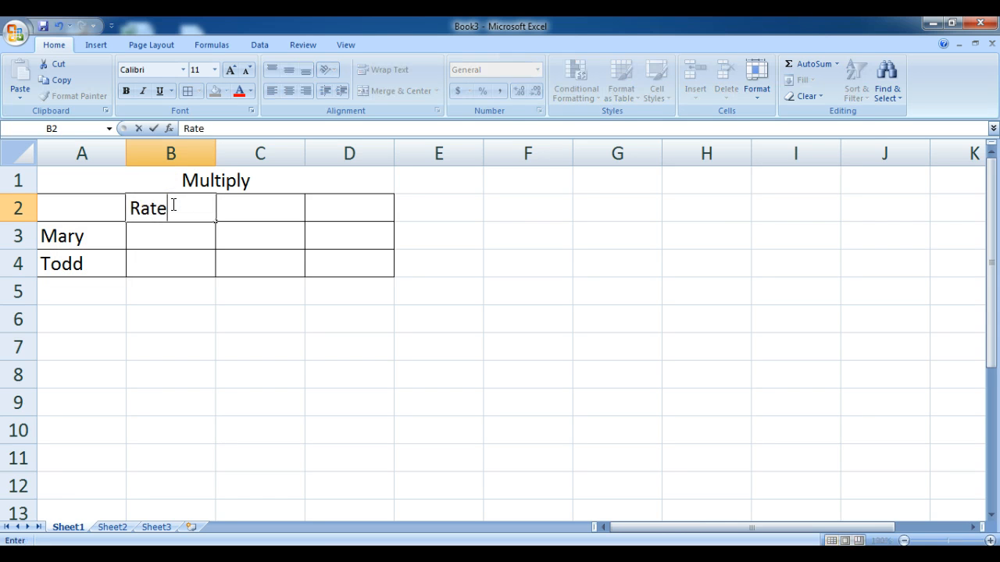
{"action": "left_click", "coordinate": [245, 211]}
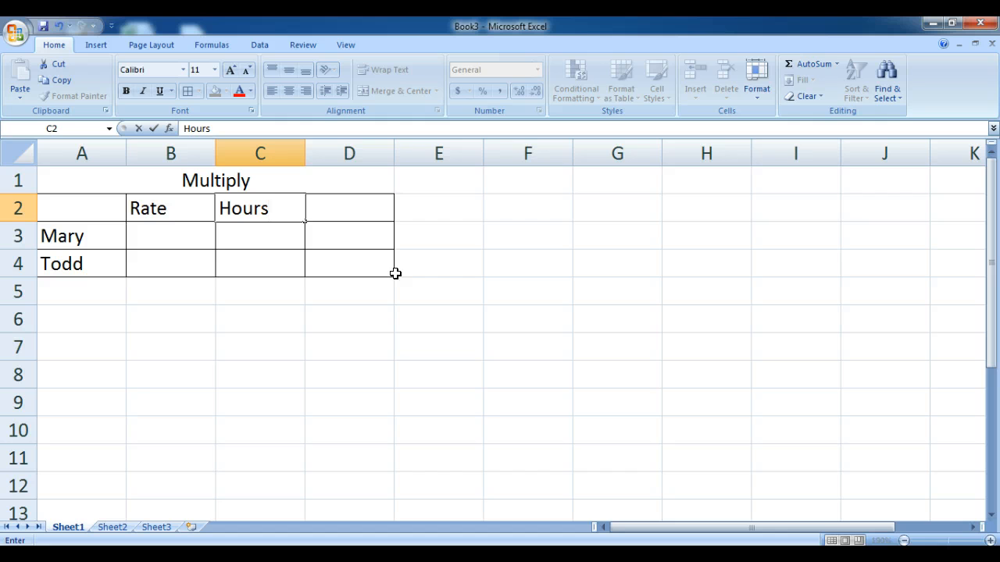
{"action": "left_click", "coordinate": [352, 219]}
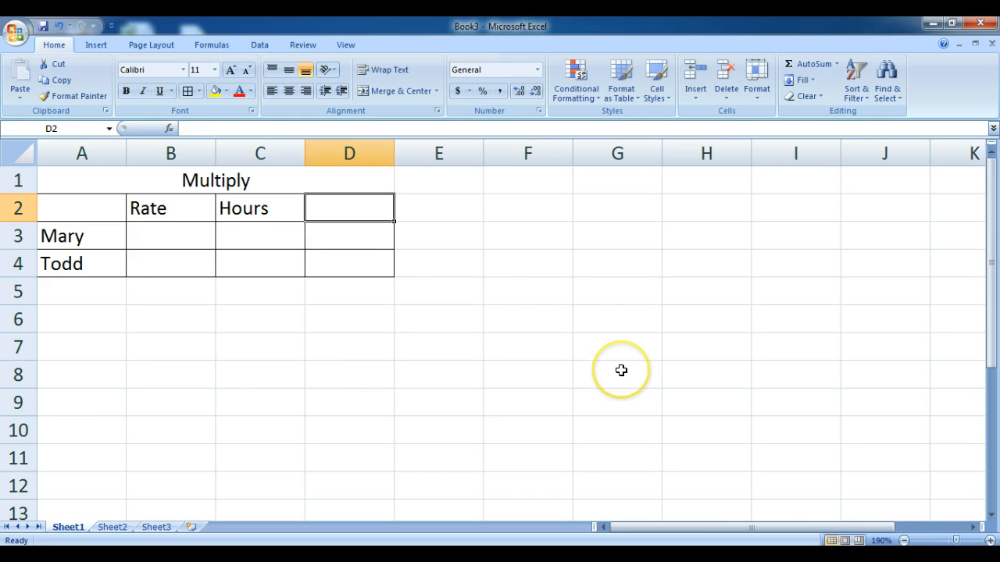
{"action": "type", "text": "Totl"}
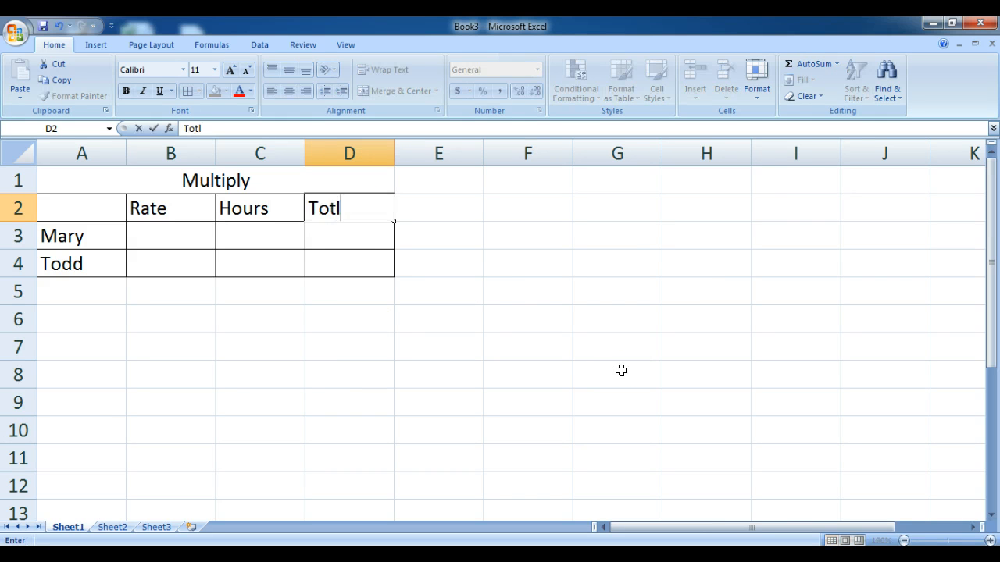
{"action": "key", "text": "BackSpace"}
{"action": "type", "text": "al"}
{"action": "left_click", "coordinate": [171, 235]}
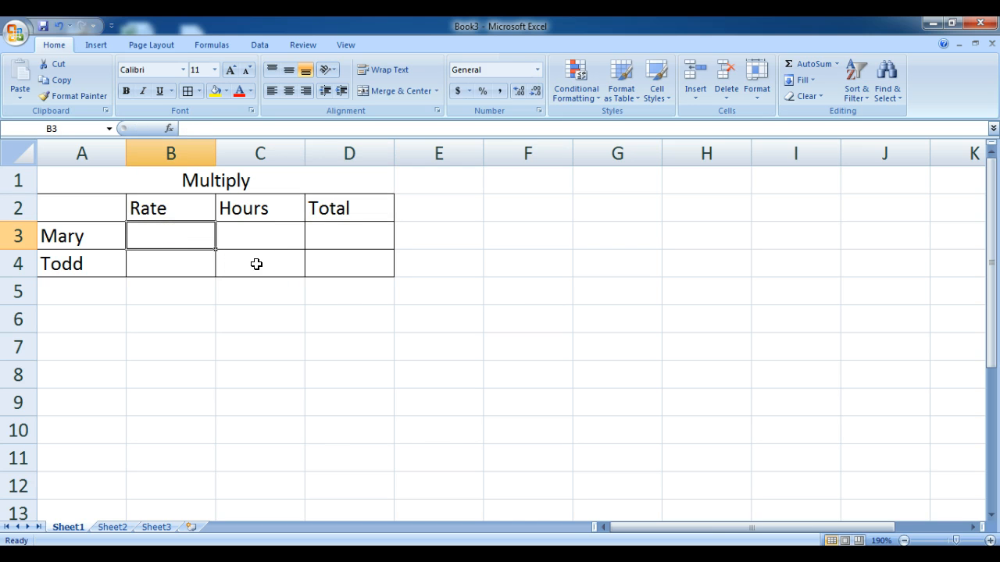
Step: Fill in rate 8 and hours 16 in row 3, and rate 9 and hours 24 in row 4
{"action": "left_click", "coordinate": [172, 239]}
{"action": "type", "text": "8"}
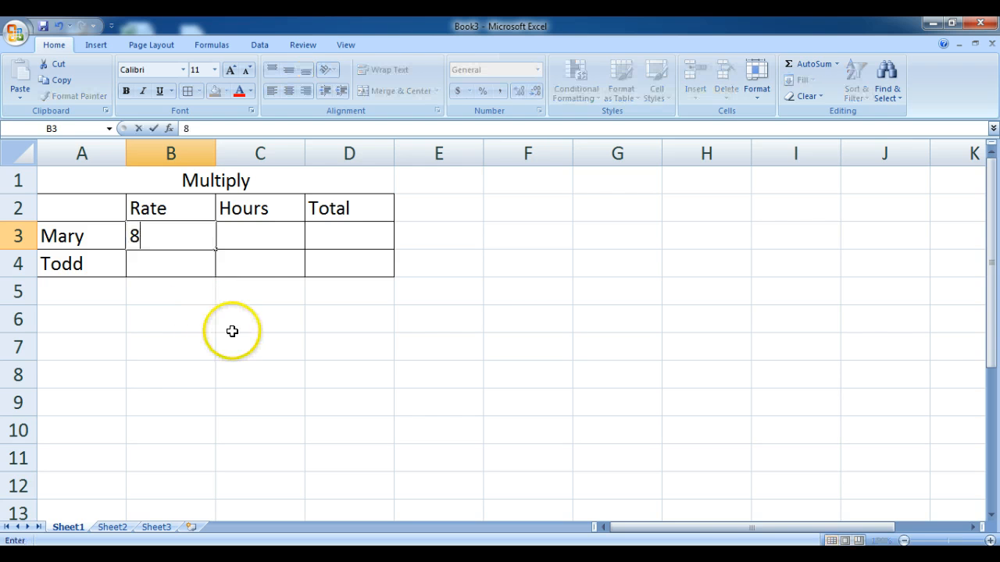
{"action": "left_click", "coordinate": [249, 243]}
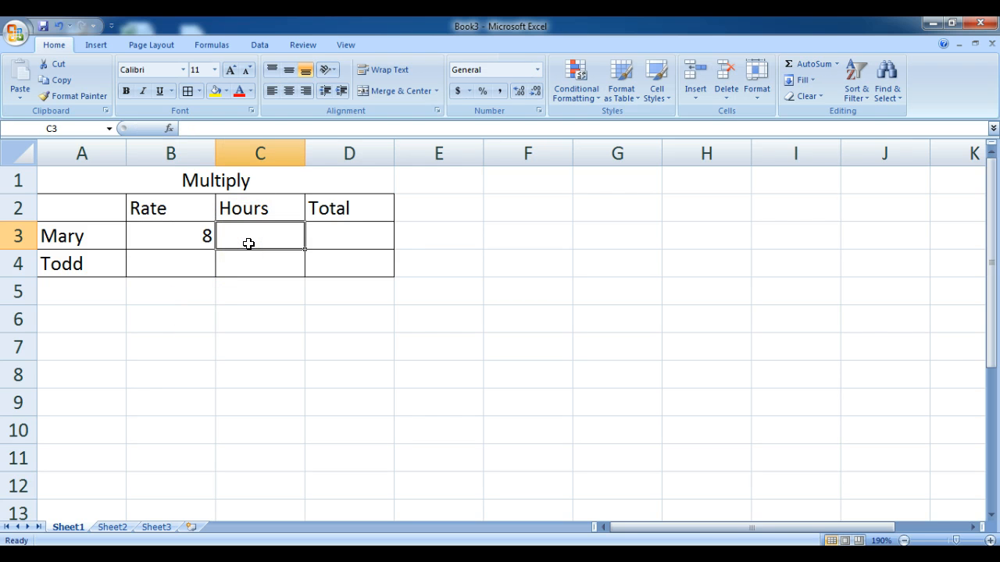
{"action": "type", "text": "16"}
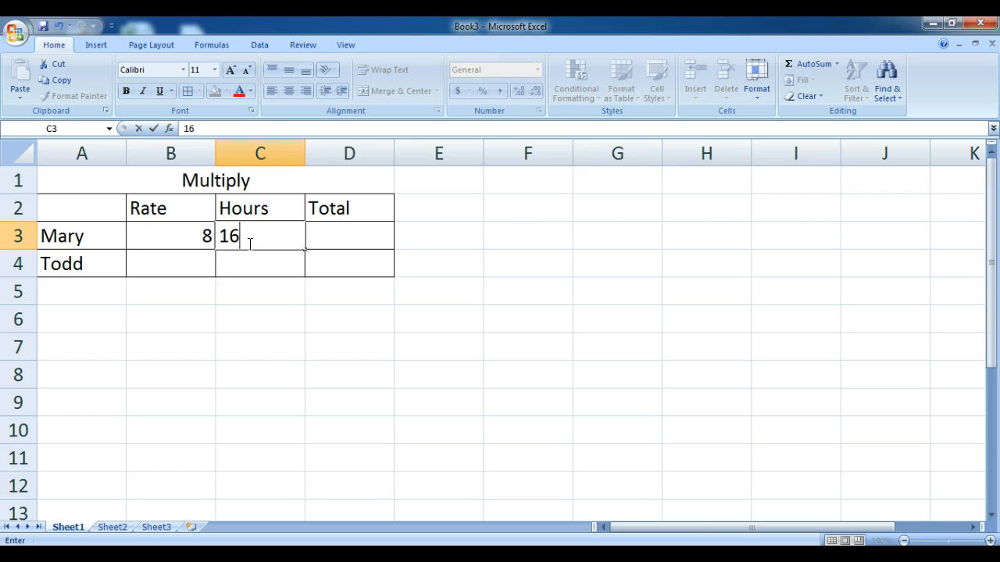
{"action": "left_click", "coordinate": [185, 262]}
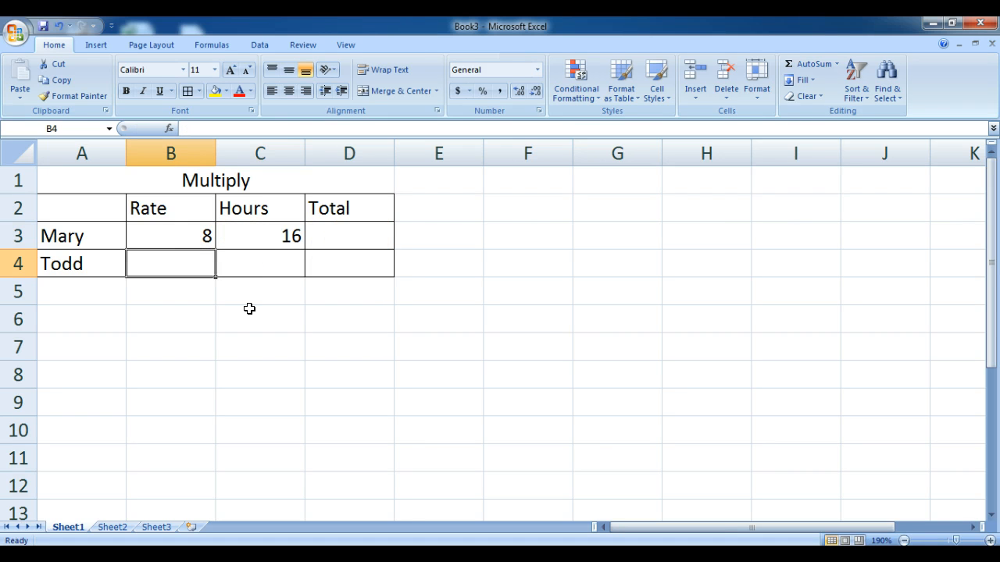
{"action": "type", "text": "9"}
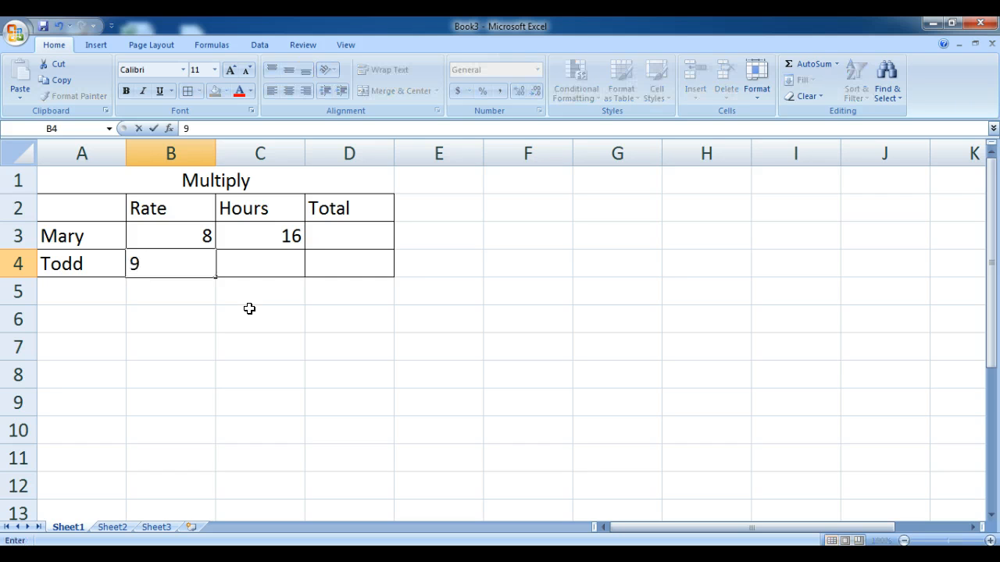
{"action": "left_click", "coordinate": [274, 261]}
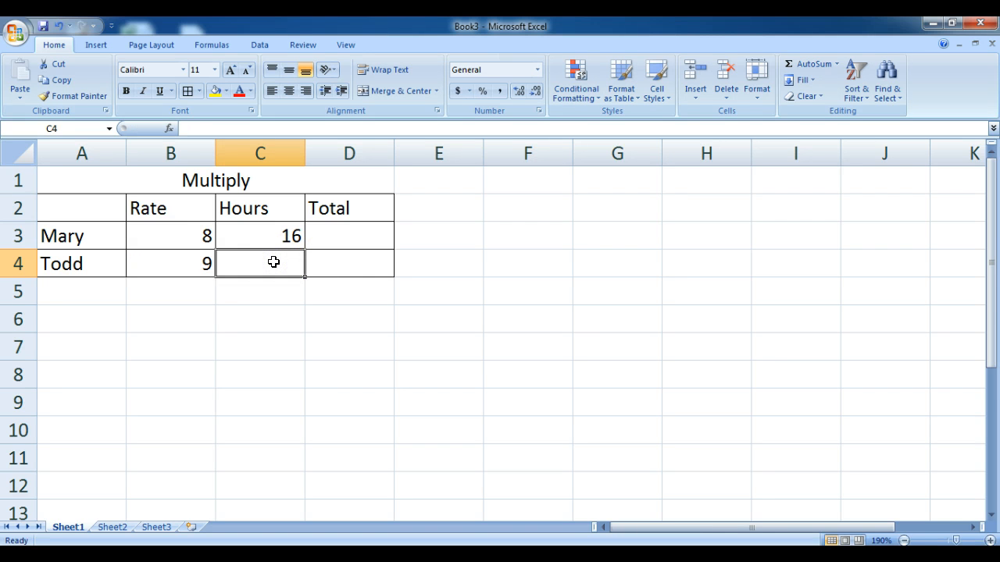
{"action": "type", "text": "24"}
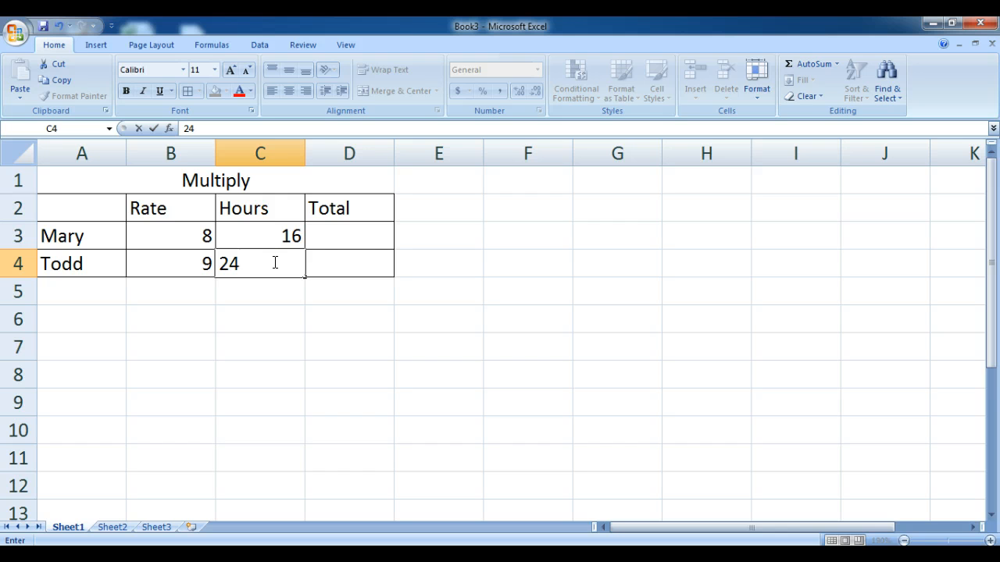
Step: Calculate the row 3 total in cell D3 by multiplying rate by hours with the formula =B3*C3
{"action": "left_click", "coordinate": [334, 233]}
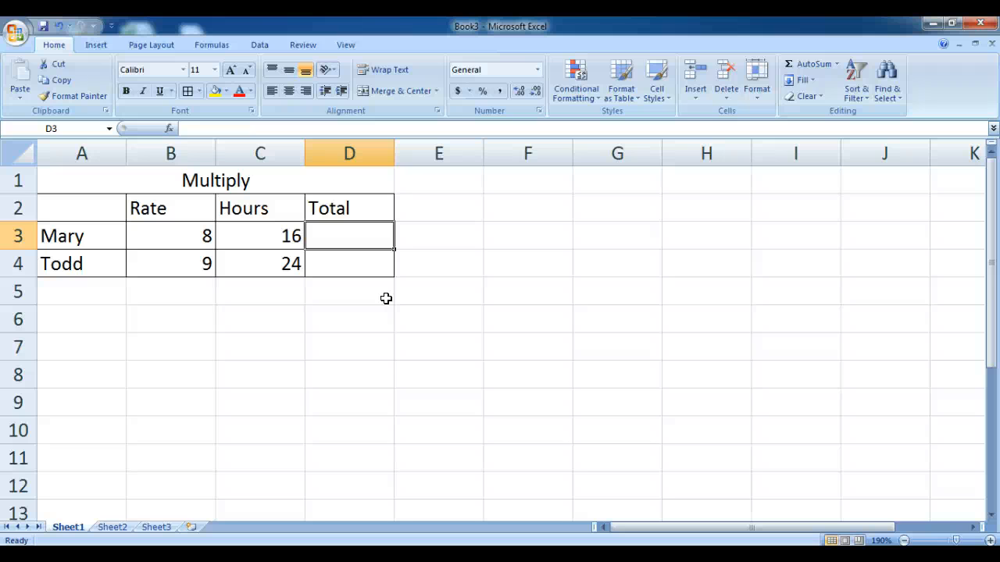
{"action": "type", "text": "="}
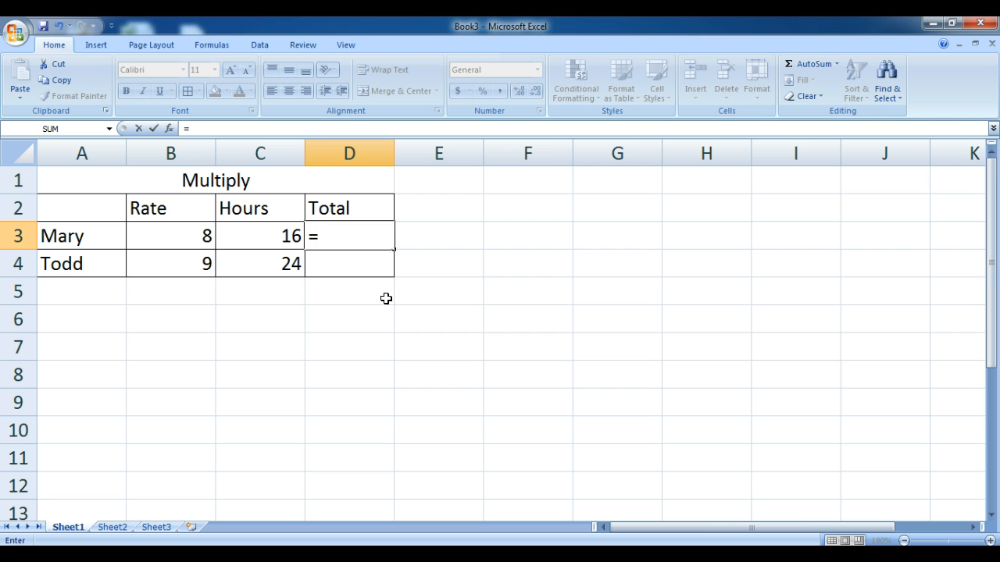
{"action": "left_click", "coordinate": [171, 231]}
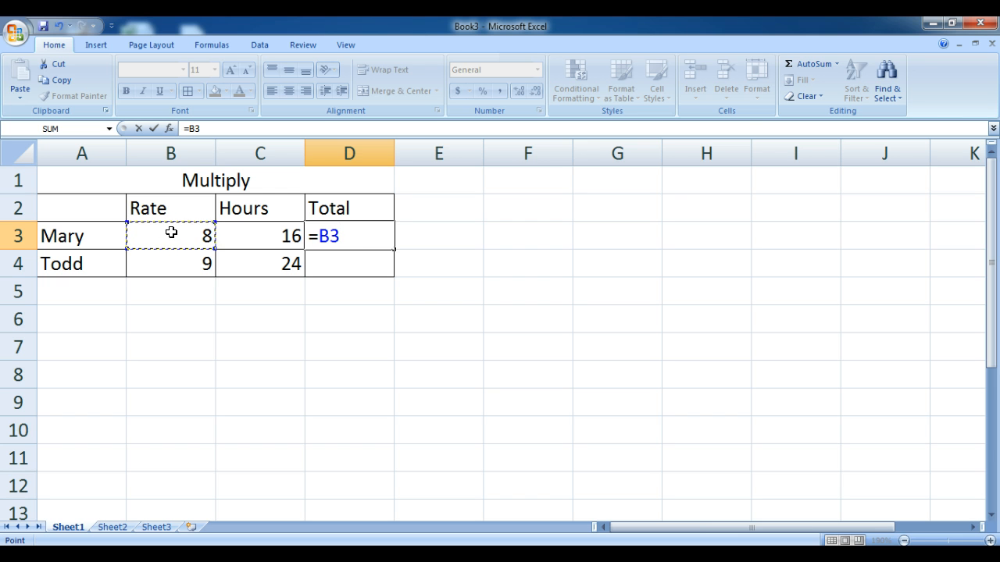
{"action": "type", "text": "*"}
{"action": "left_click", "coordinate": [267, 238]}
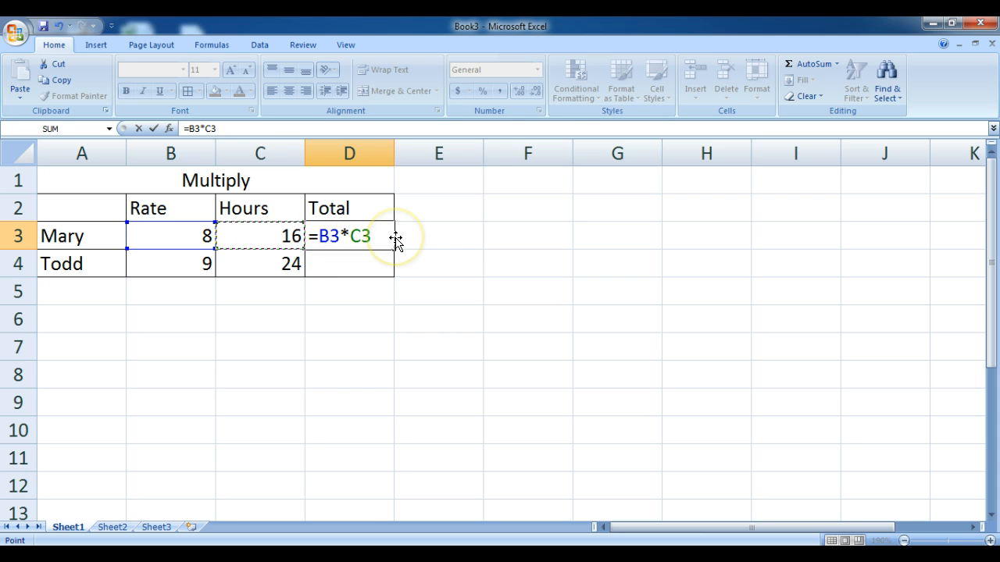
{"action": "key", "text": "Return"}
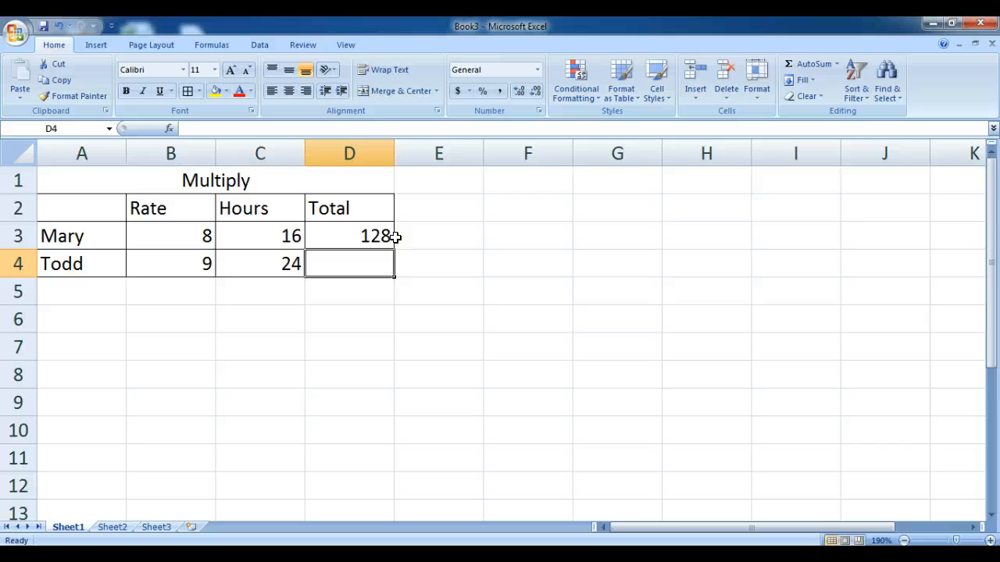
Step: Calculate the row 4 total in cell D4 with the formula =B4*C4
{"action": "type", "text": "="}
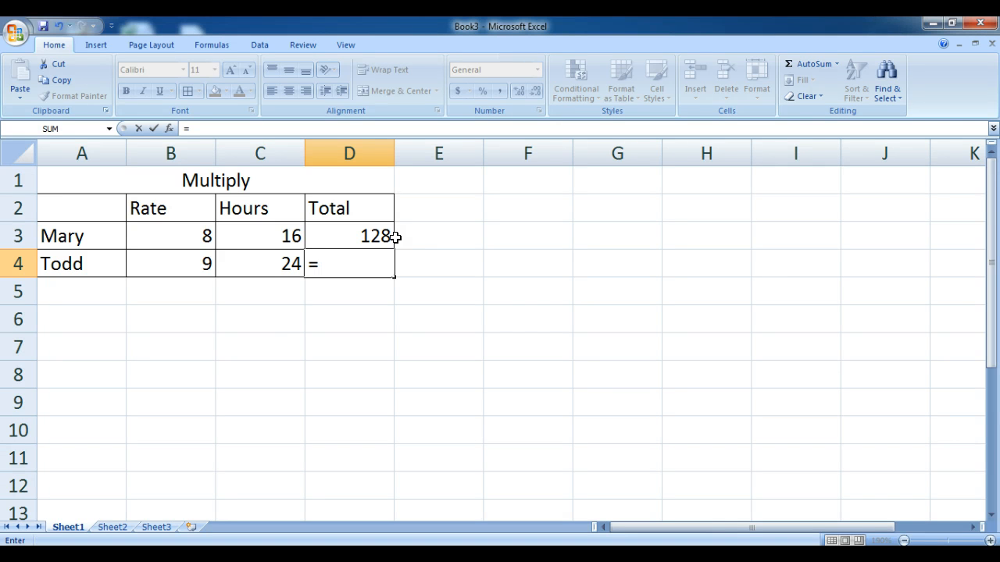
{"action": "left_click", "coordinate": [191, 261]}
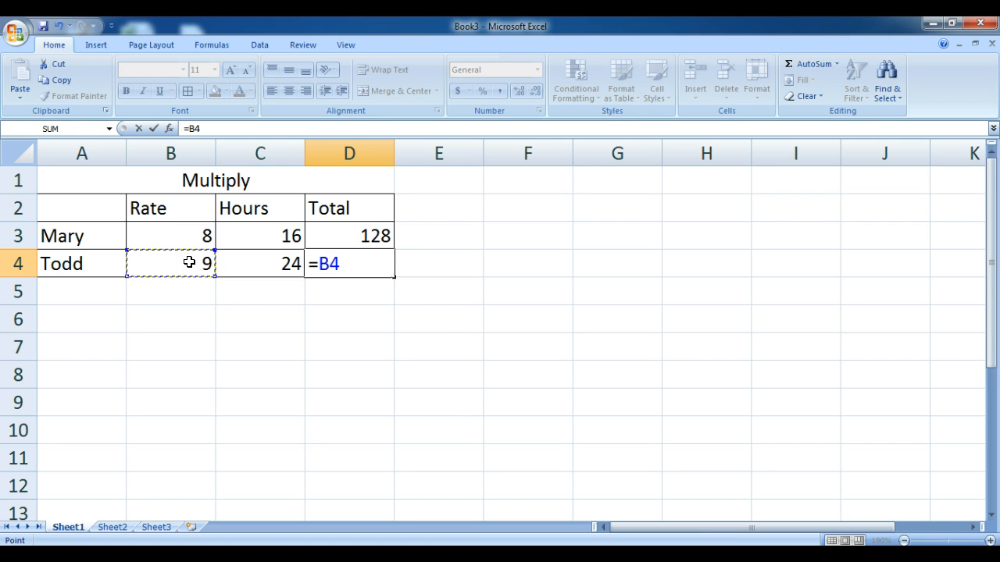
{"action": "type", "text": "*"}
{"action": "left_click", "coordinate": [263, 266]}
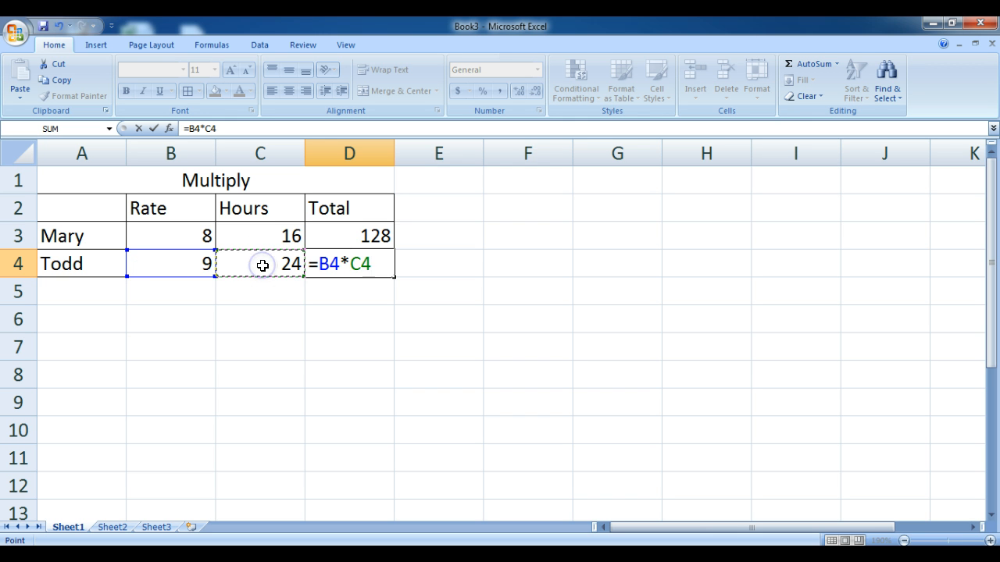
{"action": "key", "text": "Return"}
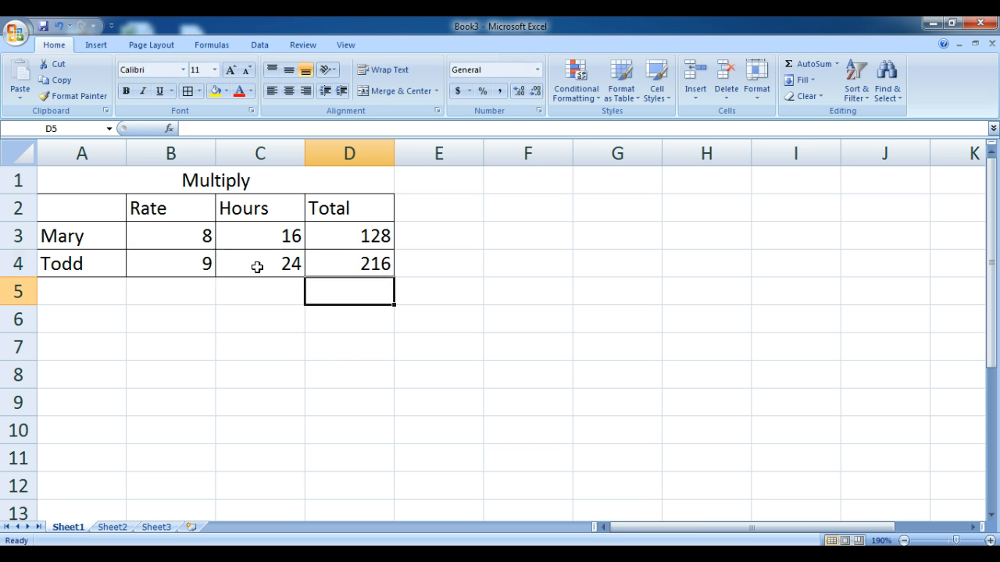
Step: Enter the title "Divide" in cell A6 and merge and center it across A6:D6
{"action": "left_click", "coordinate": [93, 317]}
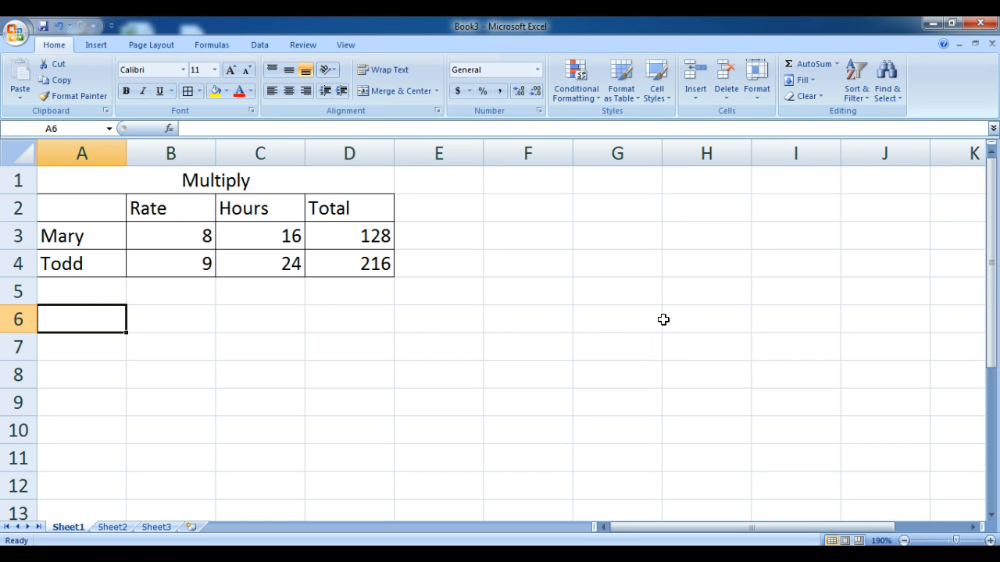
{"action": "type", "text": "Divide"}
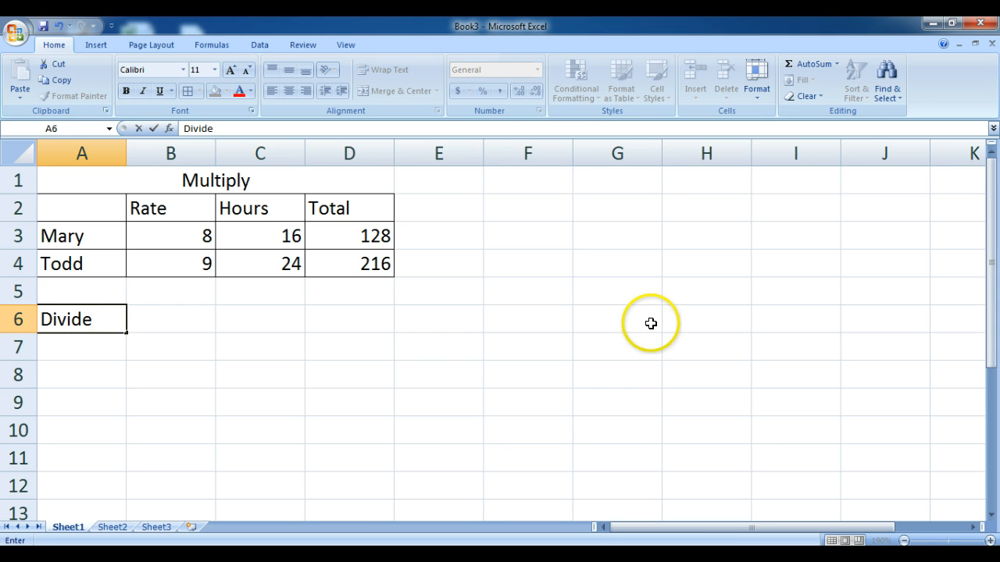
{"action": "left_click", "coordinate": [288, 378]}
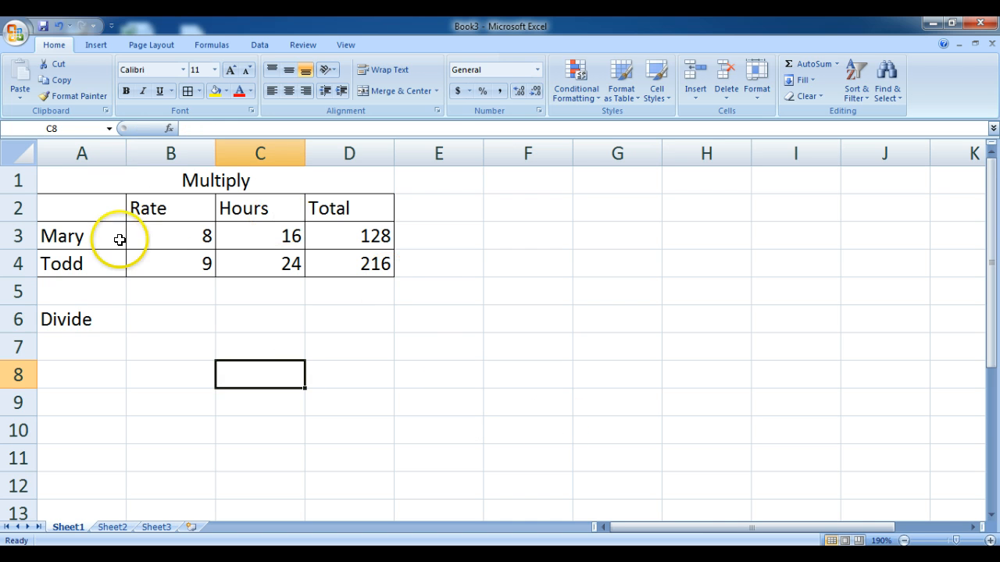
{"action": "left_click", "coordinate": [76, 319]}
{"action": "left_click_drag", "start_coordinate": [76, 319], "coordinate": [347, 320]}
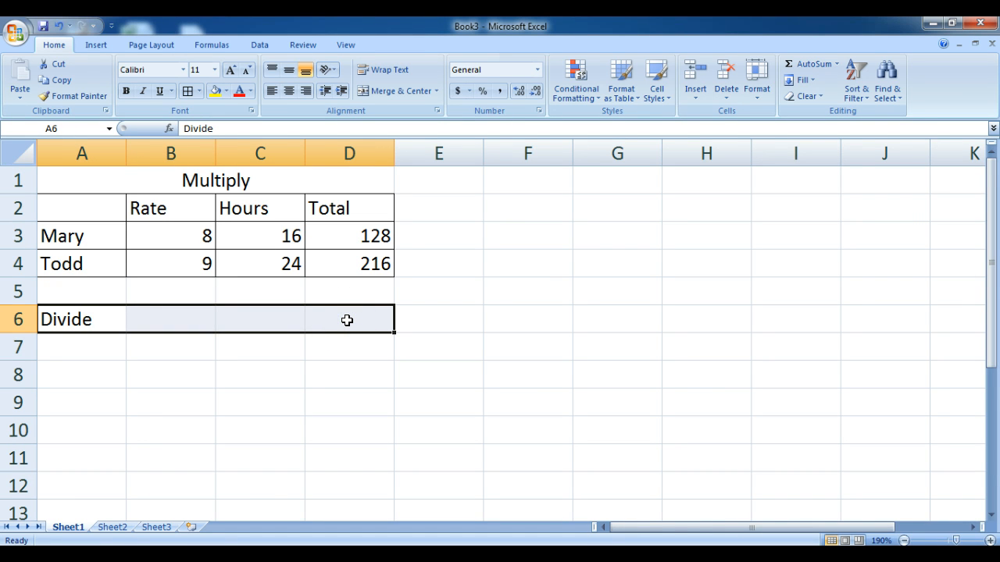
{"action": "left_click", "coordinate": [400, 92]}
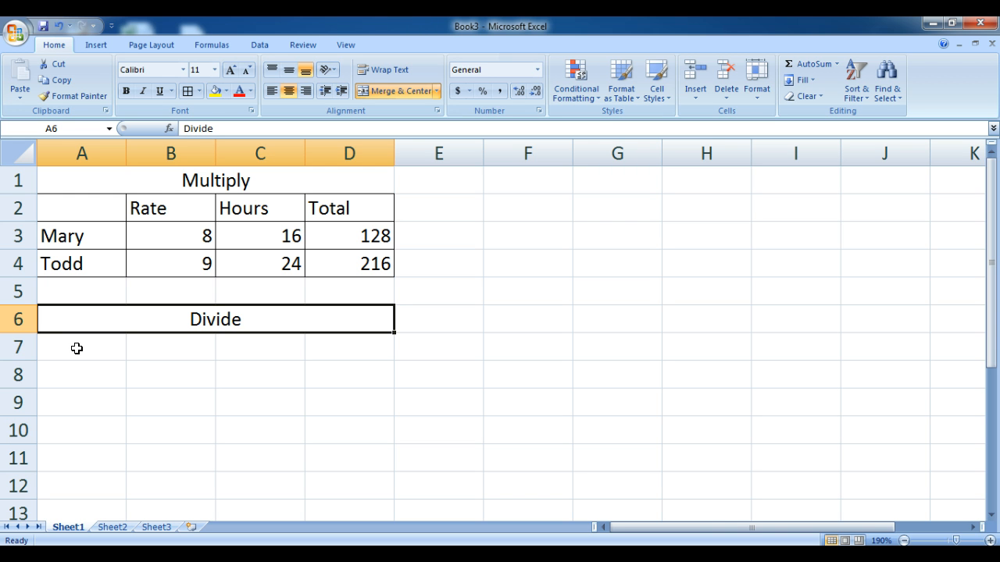
Step: Apply all borders to the cell range A7:D9 beneath the "Divide" title
{"action": "left_click_drag", "start_coordinate": [77, 349], "coordinate": [338, 399]}
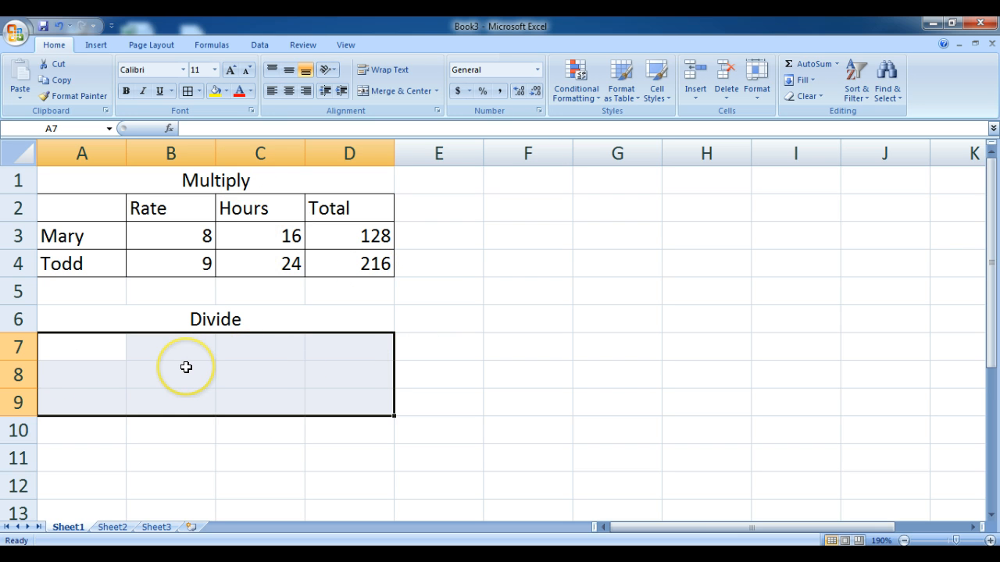
{"action": "left_click", "coordinate": [188, 93]}
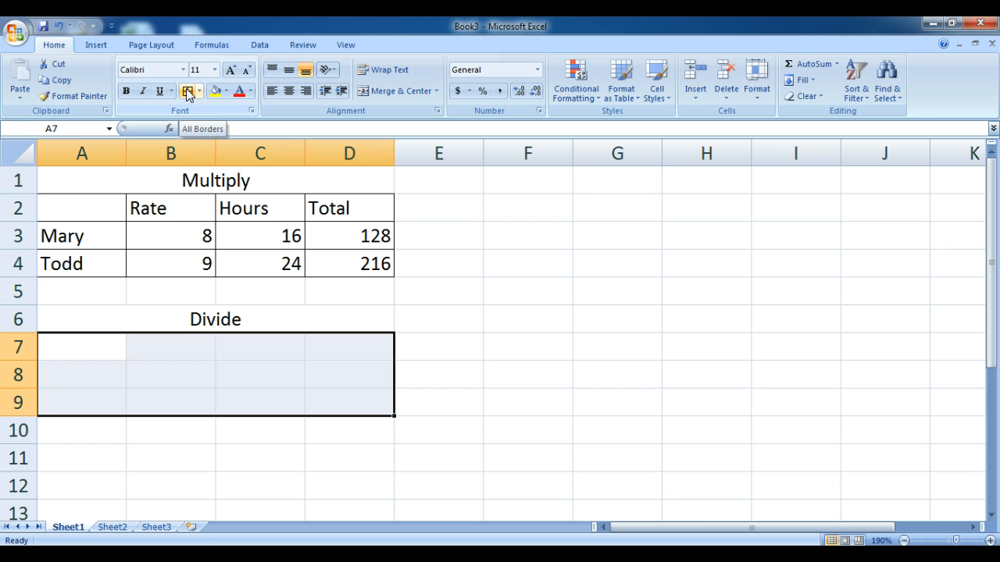
{"action": "left_click", "coordinate": [187, 92]}
{"action": "left_click", "coordinate": [186, 93]}
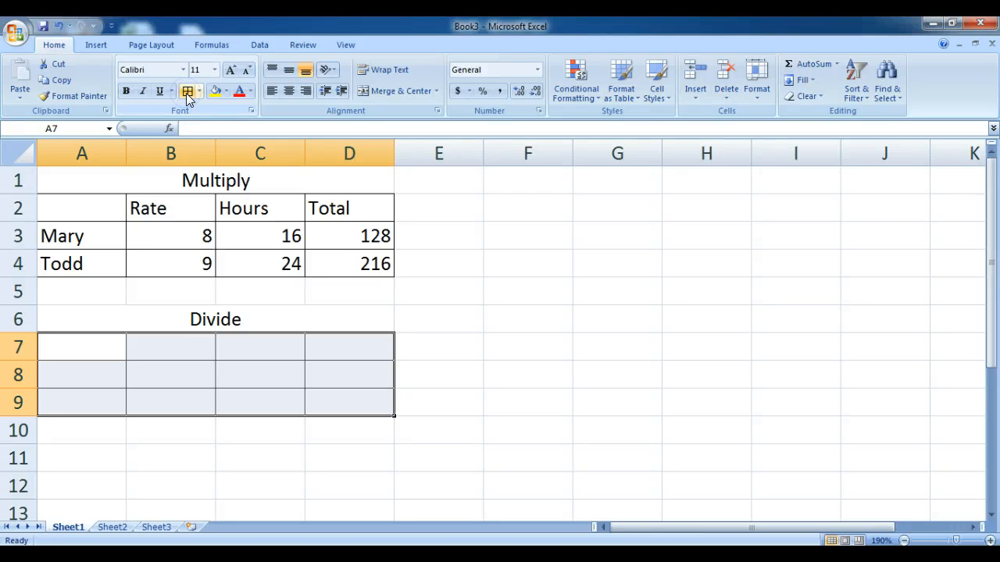
{"action": "left_click", "coordinate": [459, 318]}
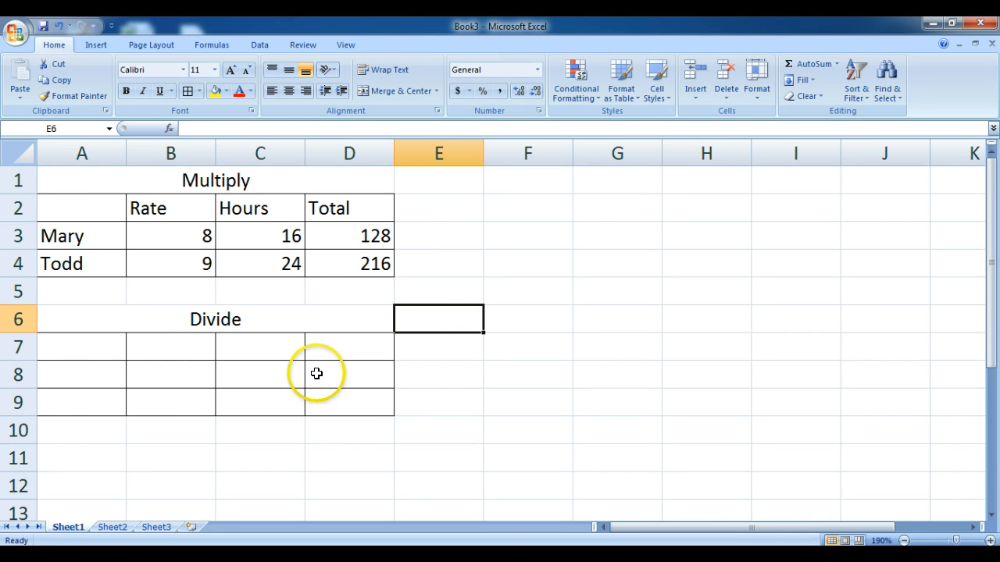
Step: Enter the row labels "Store A" in cell A8 and "Store B" in cell A9
{"action": "left_click", "coordinate": [73, 375]}
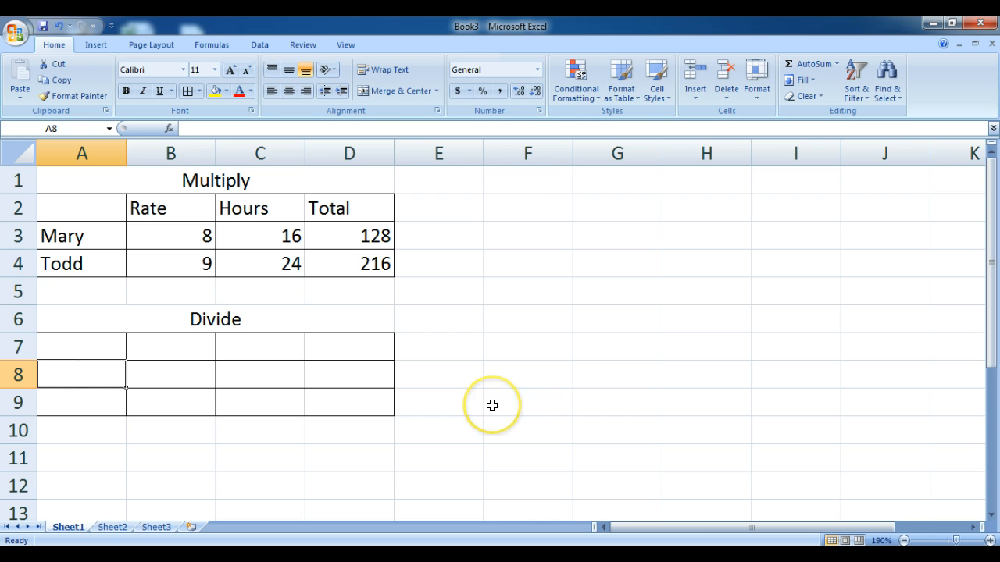
{"action": "type", "text": "Store A"}
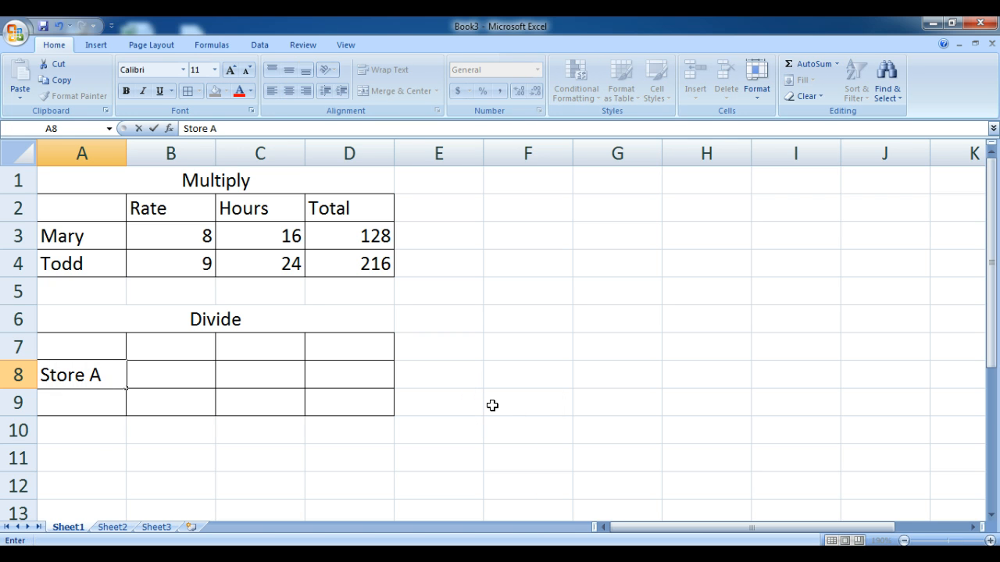
{"action": "key", "text": "Return"}
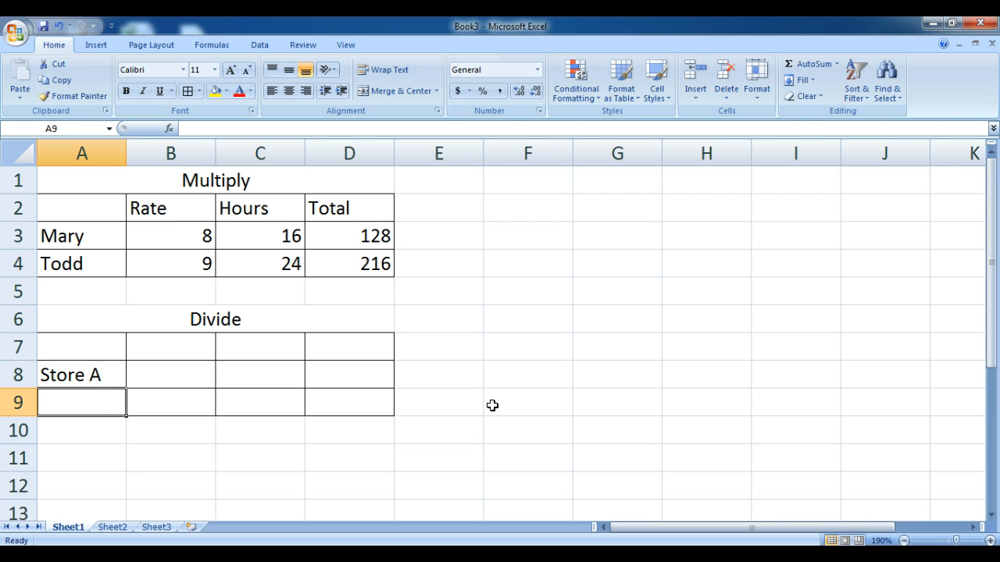
{"action": "type", "text": "Atory"}
{"action": "key", "text": "BackSpace"}
{"action": "key", "text": "BackSpace"}
{"action": "key", "text": "BackSpace"}
{"action": "key", "text": "BackSpace"}
{"action": "key", "text": "BackSpace"}
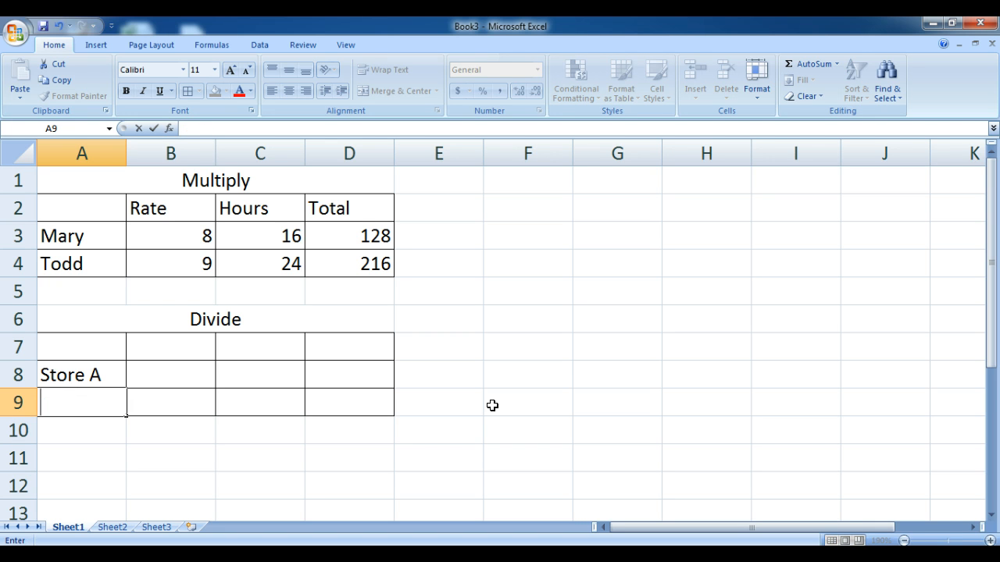
{"action": "type", "text": "Store B"}
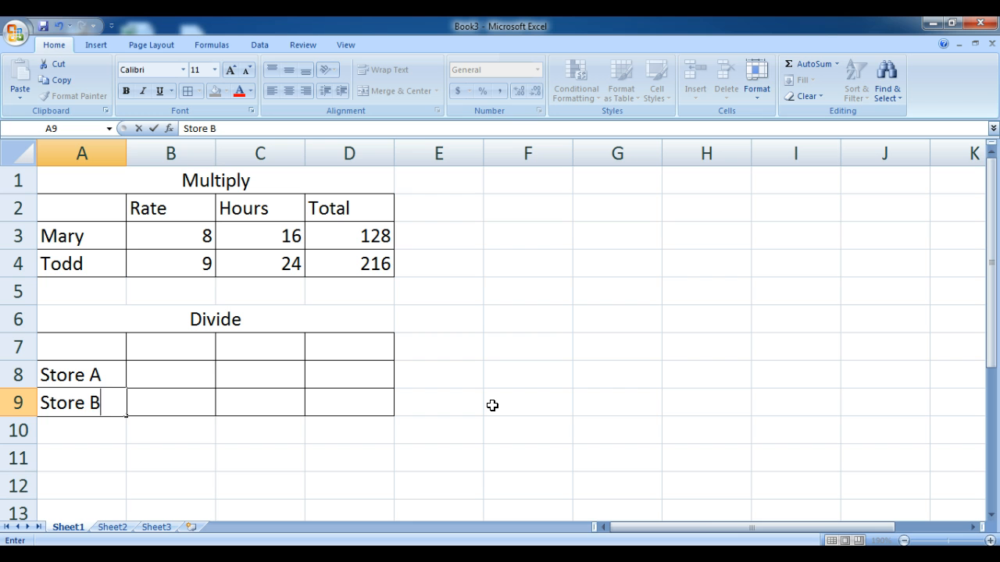
Step: Enter the column headings "Boxes", "Shelves" and "Total" in cells B7, C7 and D7
{"action": "left_click", "coordinate": [181, 349]}
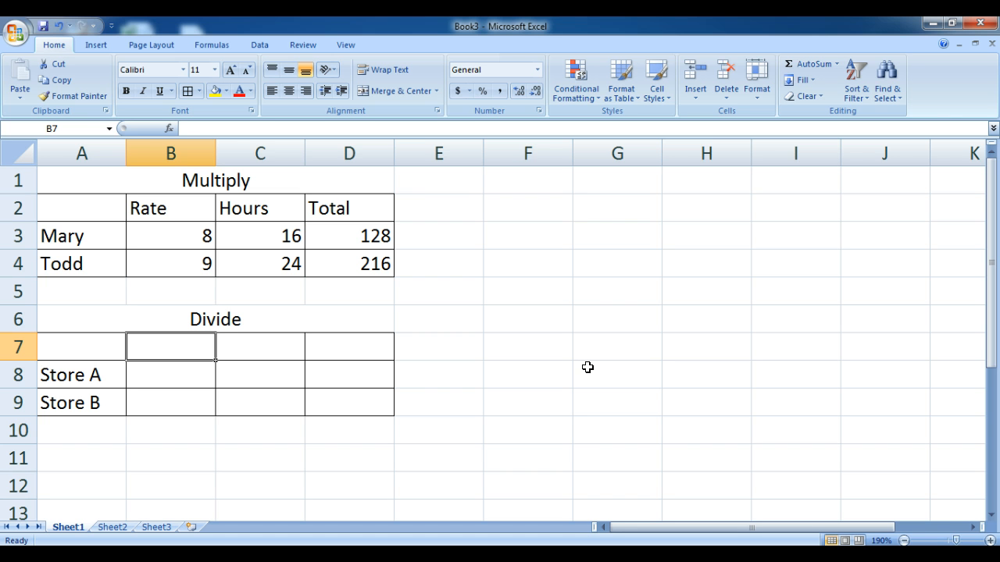
{"action": "type", "text": "Boxes"}
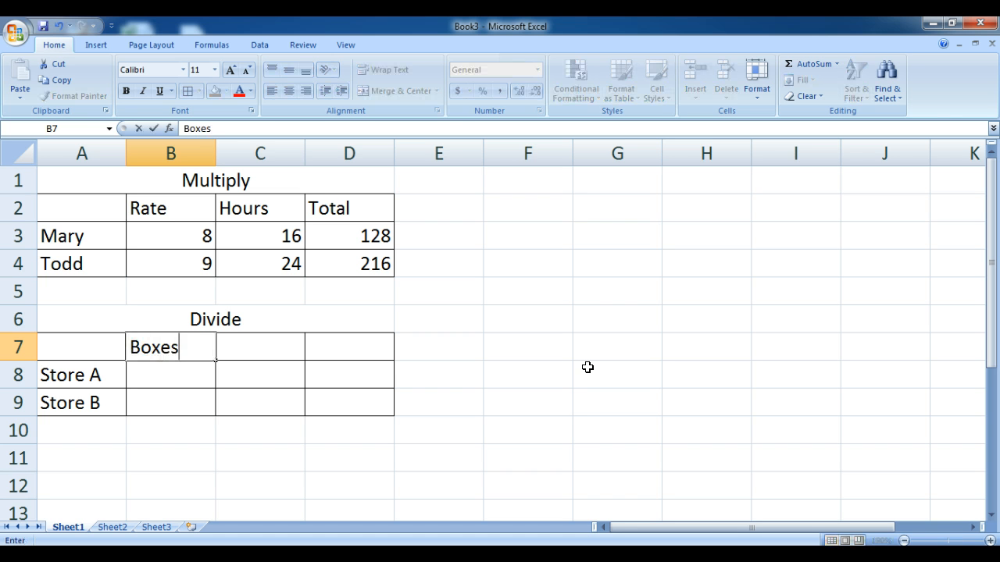
{"action": "key", "text": "Tab"}
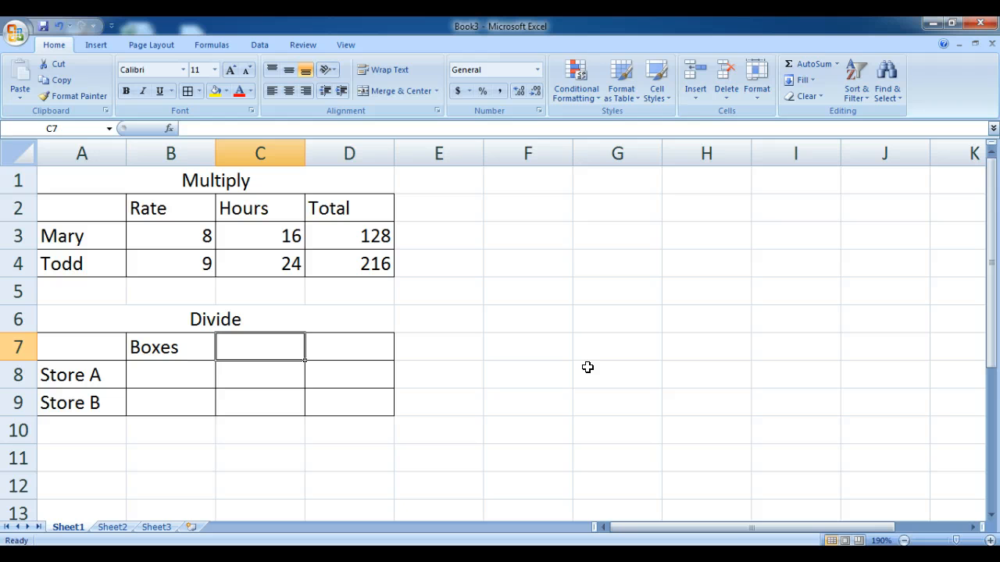
{"action": "type", "text": "Sho"}
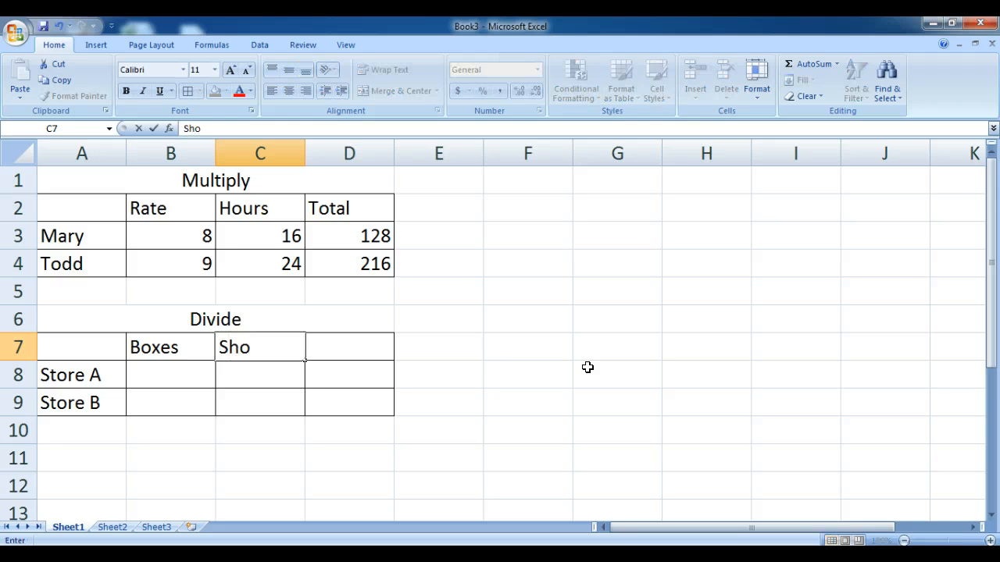
{"action": "key", "text": "BackSpace"}
{"action": "type", "text": "elves"}
{"action": "key", "text": "Tab"}
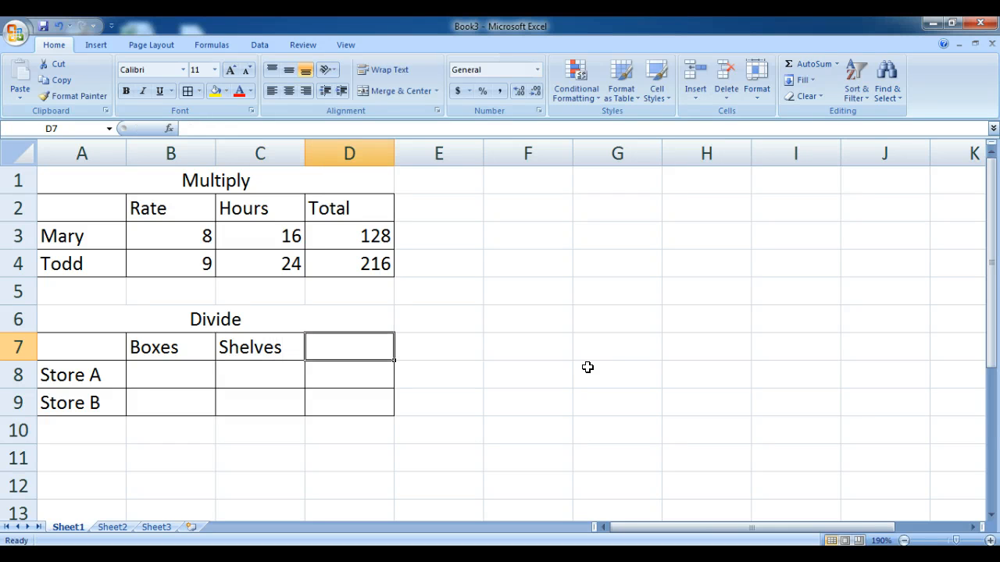
{"action": "type", "text": "Total"}
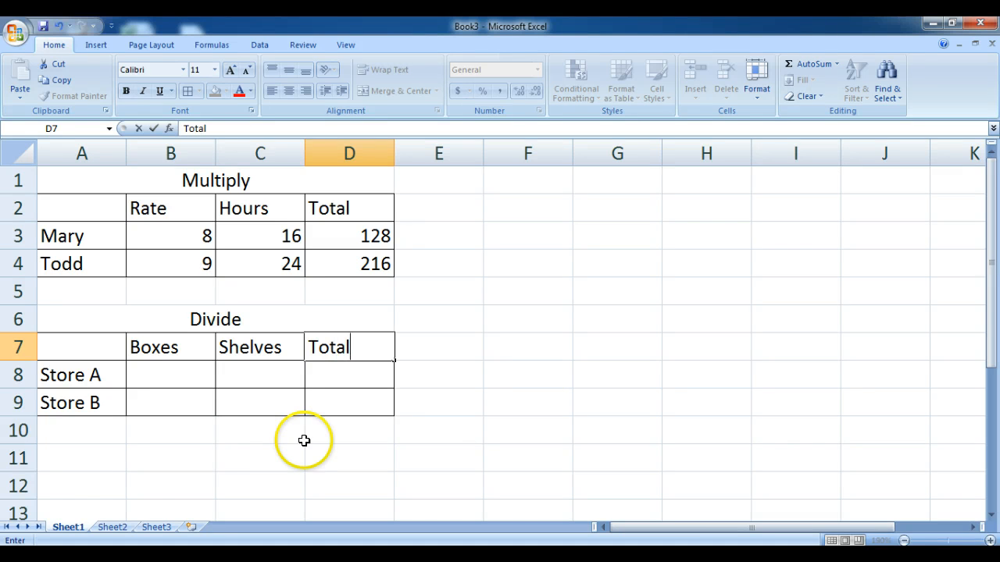
Step: Enter 1063 boxes and 59 shelves for Store A, and 2530 boxes and 102 shelves for Store B in B8:C9
{"action": "left_click", "coordinate": [174, 372]}
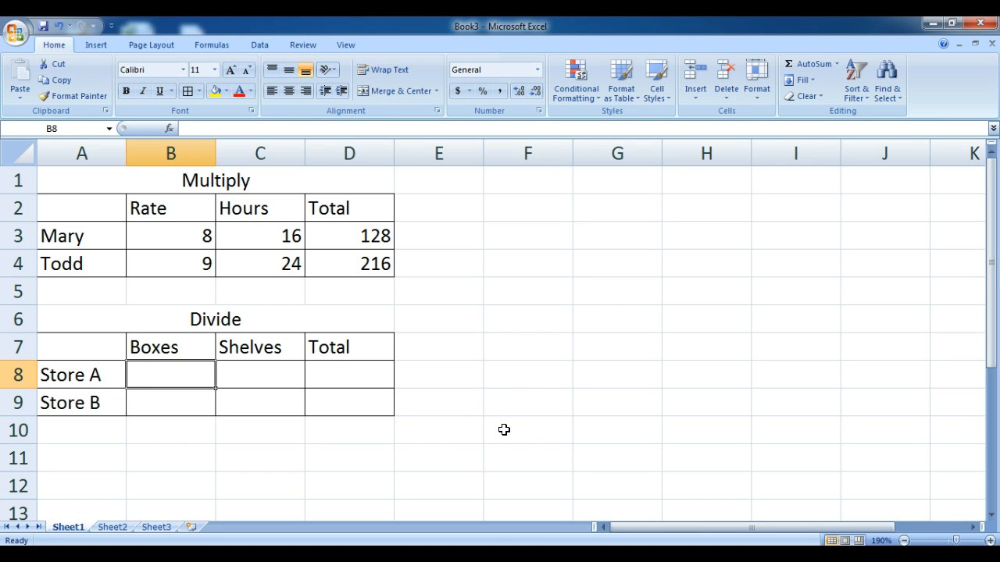
{"action": "type", "text": "1063"}
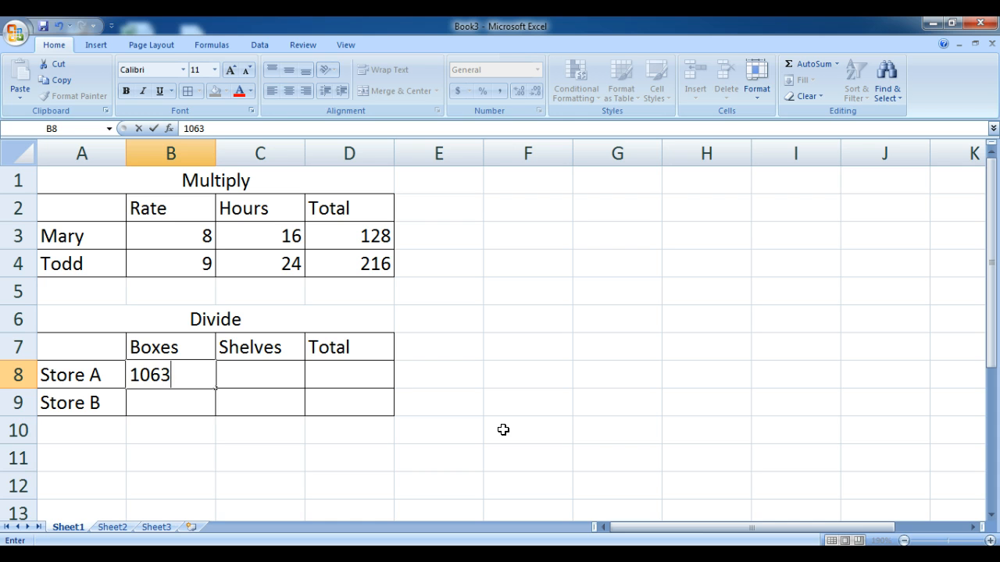
{"action": "left_click", "coordinate": [254, 375]}
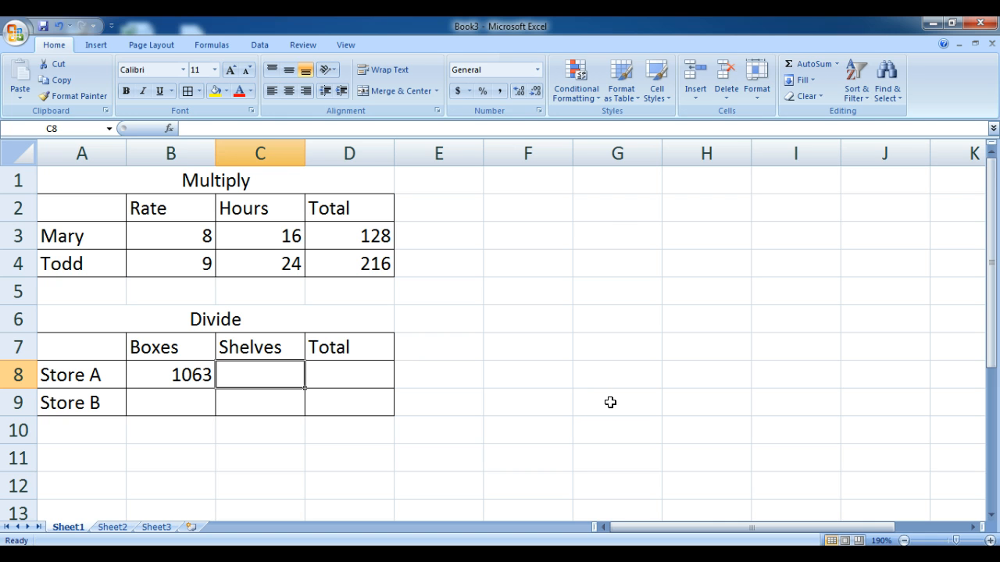
{"action": "type", "text": "59"}
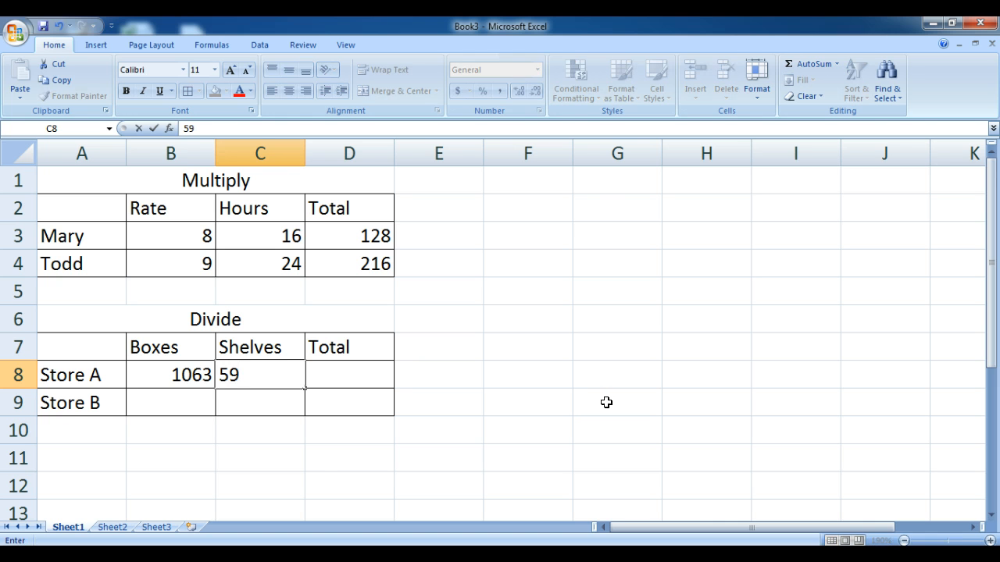
{"action": "left_click", "coordinate": [173, 402]}
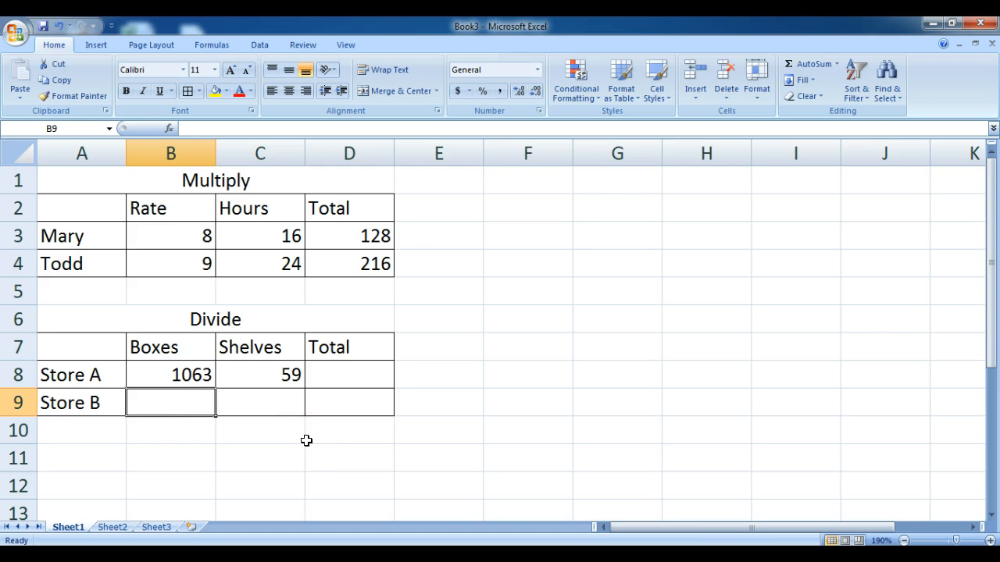
{"action": "type", "text": "2530"}
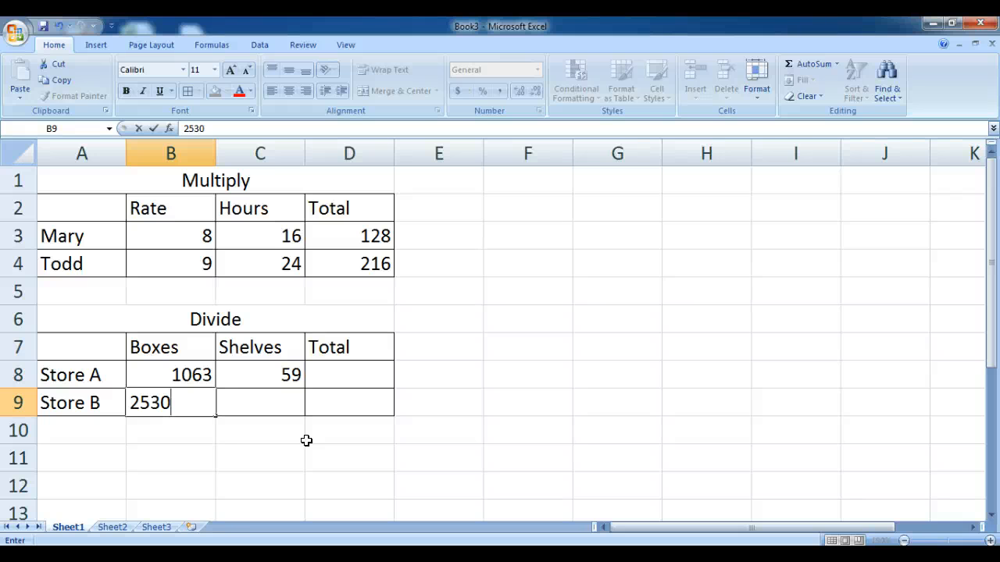
{"action": "left_click", "coordinate": [259, 403]}
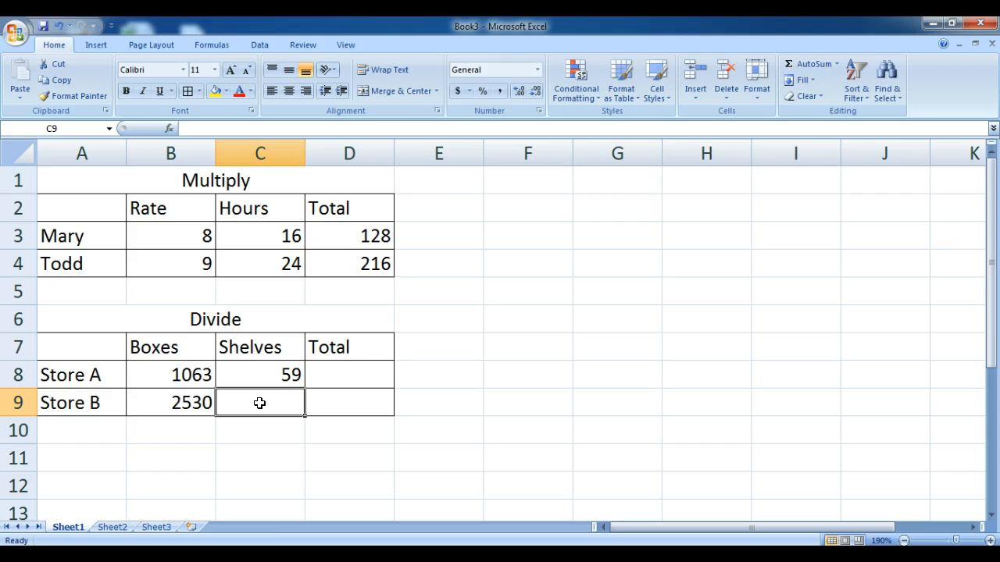
{"action": "type", "text": "102"}
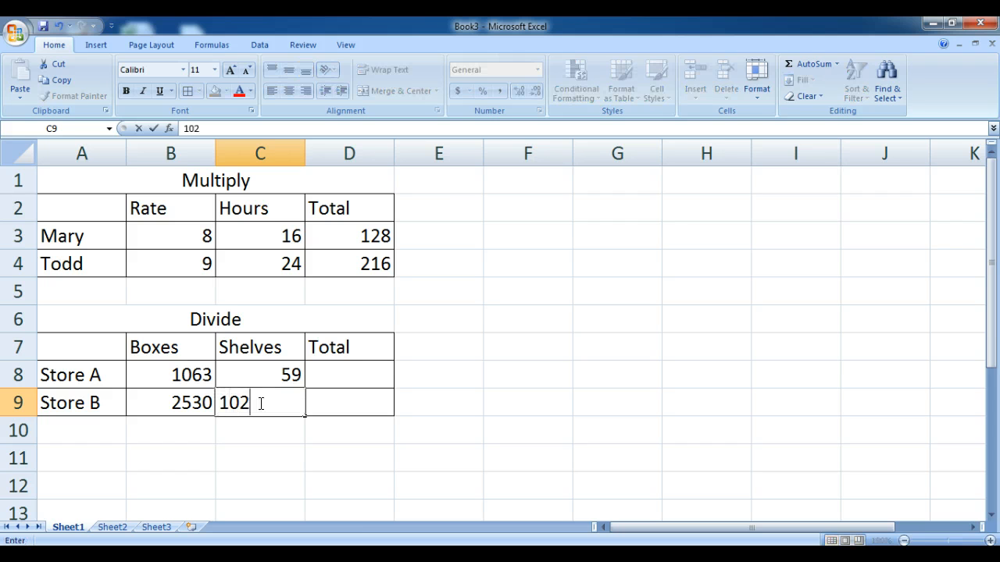
Step: Enter the formula =B8/C8 in cell D8 to divide Store A's boxes by its shelves
{"action": "left_click", "coordinate": [337, 387]}
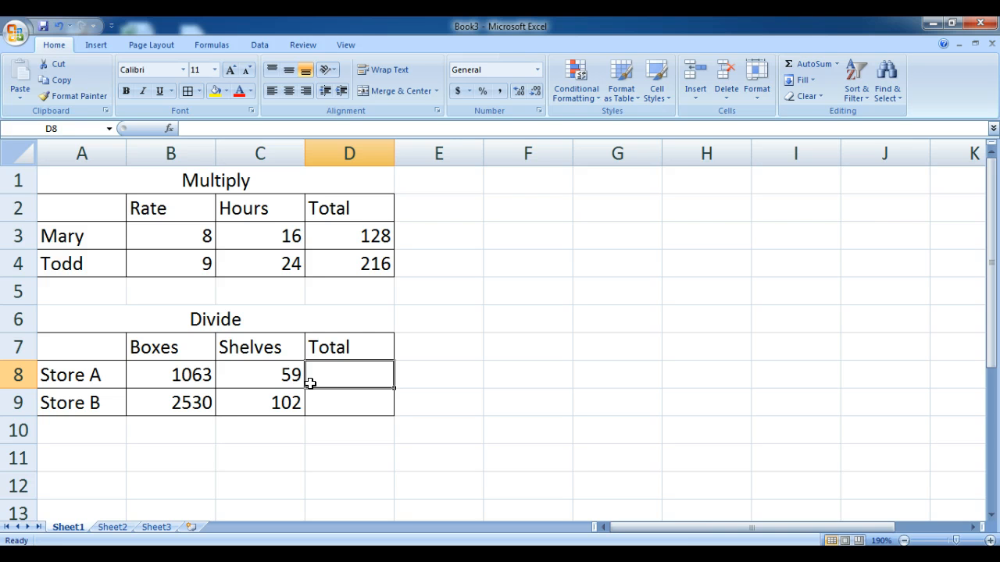
{"action": "type", "text": "="}
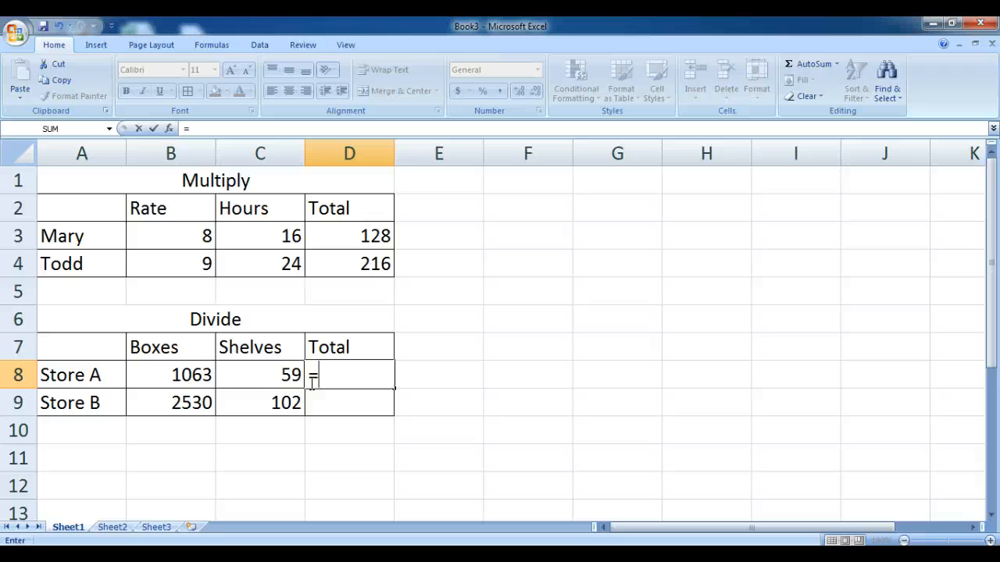
{"action": "left_click", "coordinate": [176, 375]}
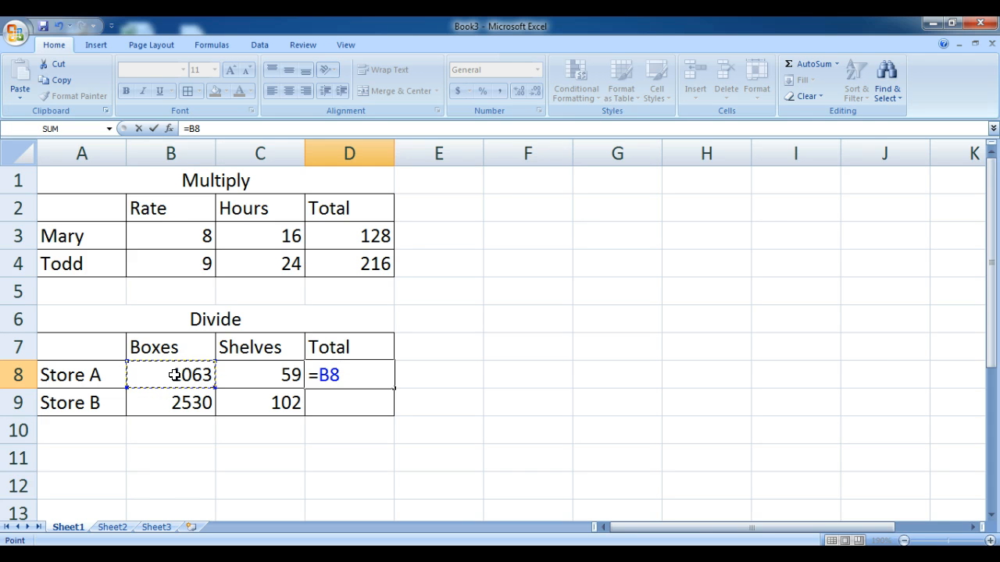
{"action": "type", "text": "/"}
{"action": "left_click", "coordinate": [268, 375]}
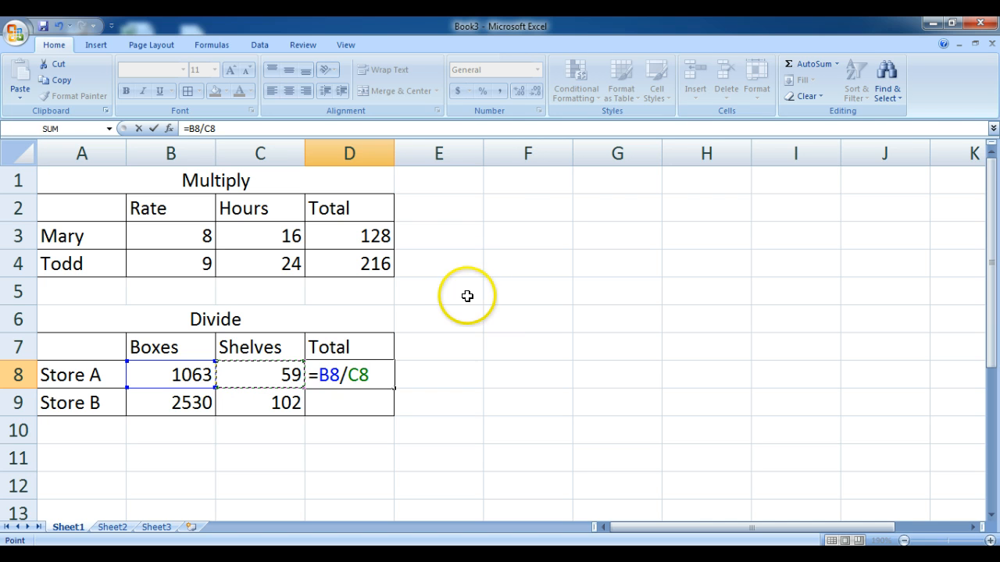
{"action": "left_click", "coordinate": [238, 429]}
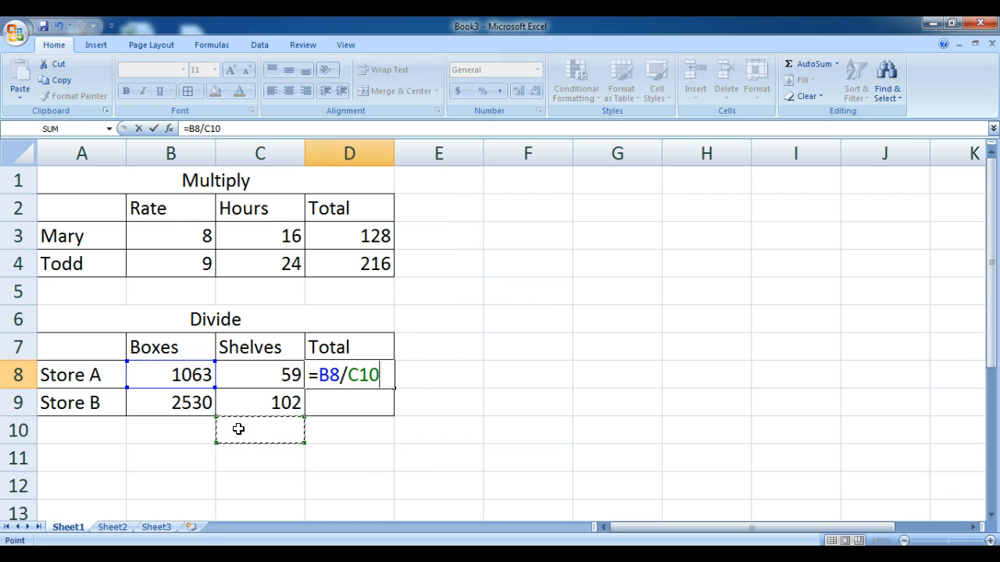
{"action": "left_click", "coordinate": [278, 375]}
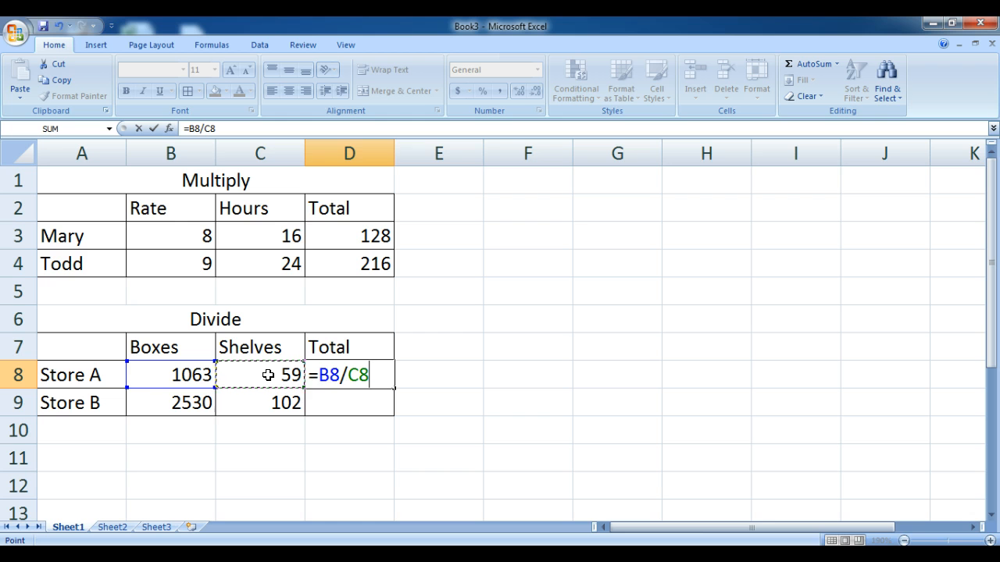
{"action": "key", "text": "Return"}
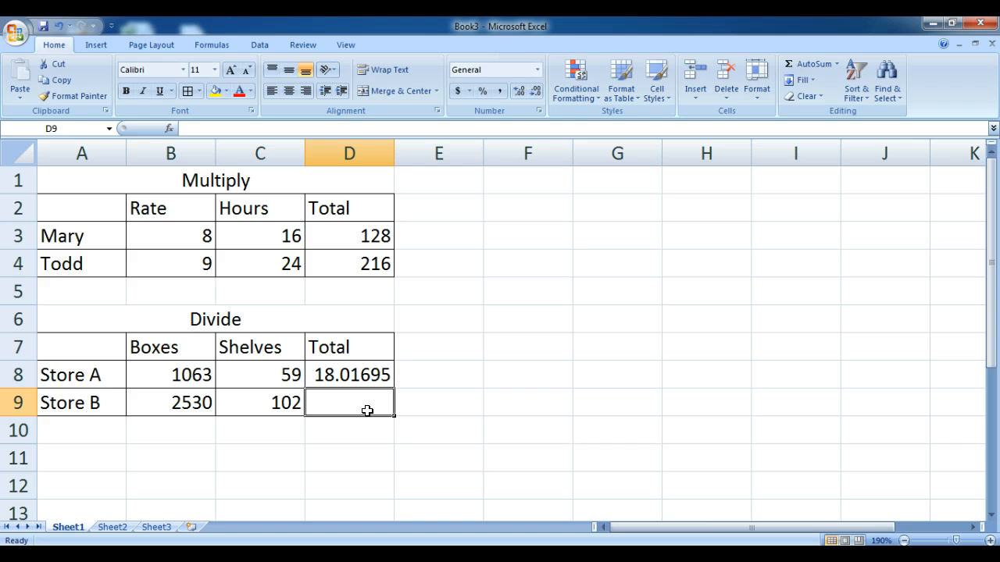
Step: Enter the formula =B9/C9 in cell D9 to divide Store B's boxes by its shelves
{"action": "type", "text": "="}
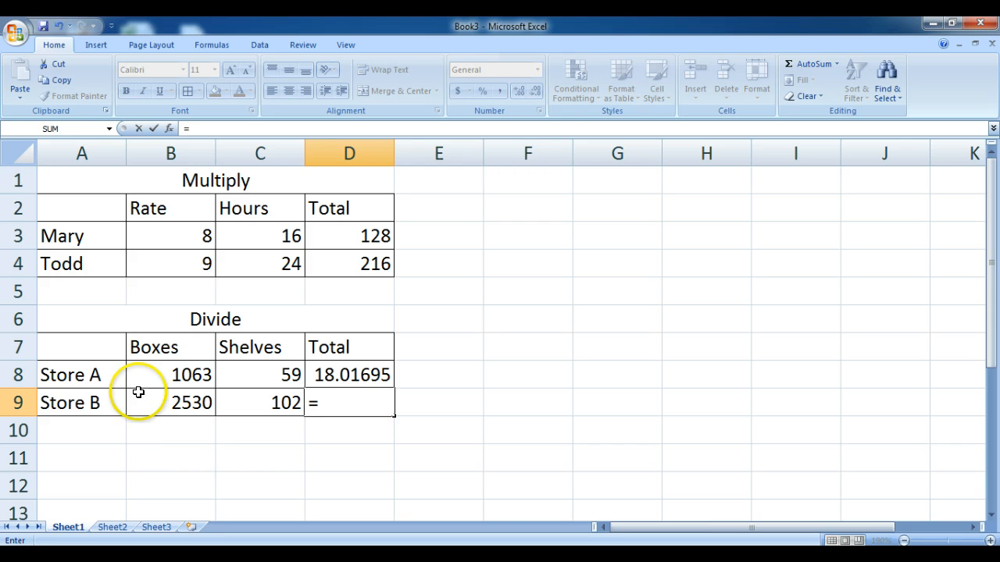
{"action": "left_click", "coordinate": [173, 402]}
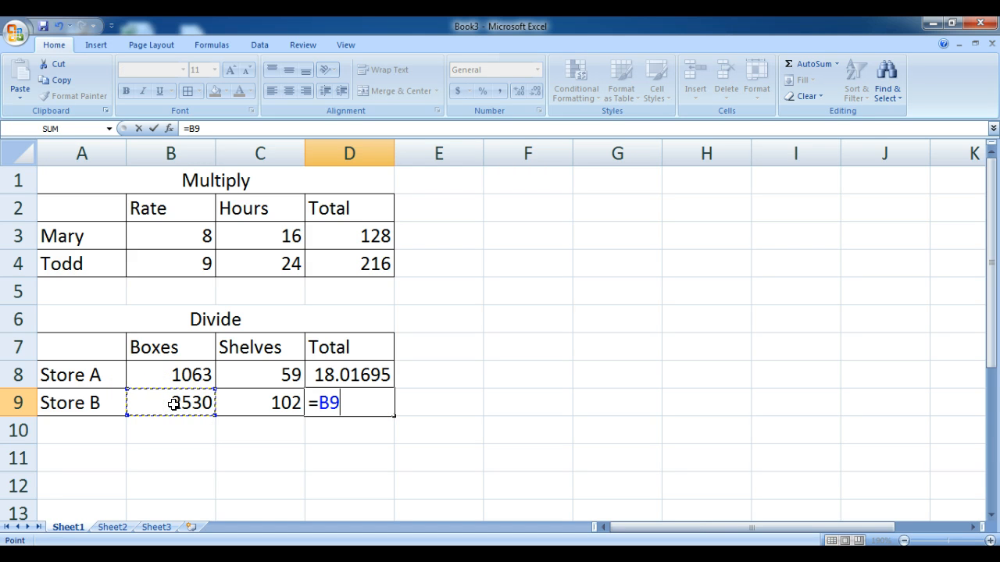
{"action": "type", "text": "/"}
{"action": "left_click", "coordinate": [252, 403]}
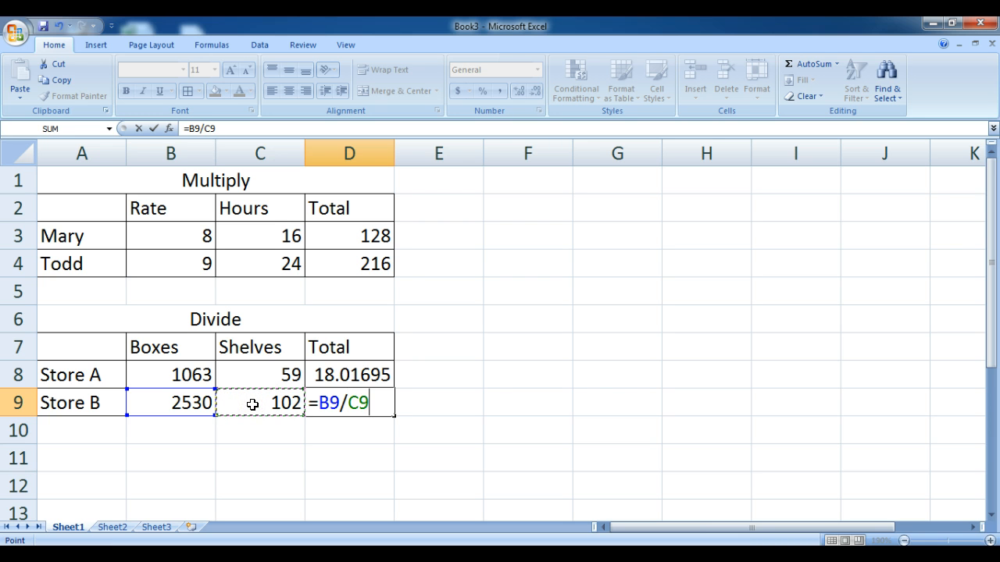
{"action": "key", "text": "Return"}
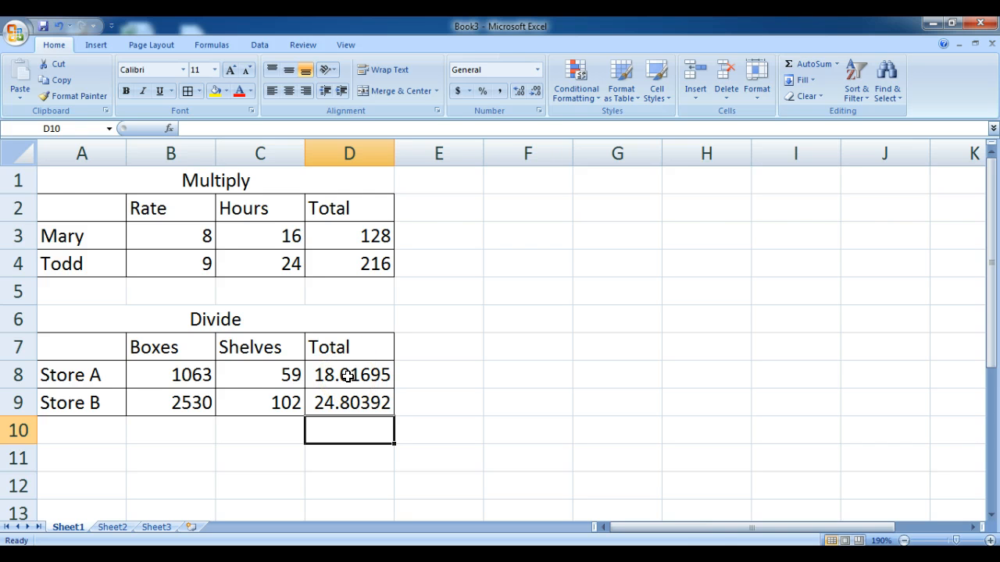
Step: Reduce the decimals of the Divide totals in D8:D9 until they display as whole numbers
{"action": "left_click_drag", "start_coordinate": [348, 375], "coordinate": [348, 401]}
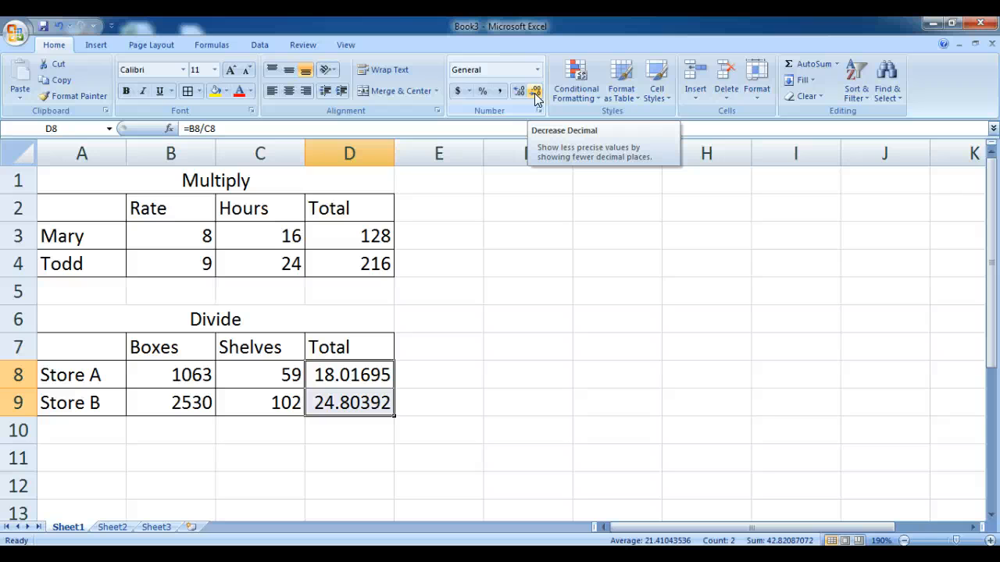
{"action": "left_click", "coordinate": [536, 93]}
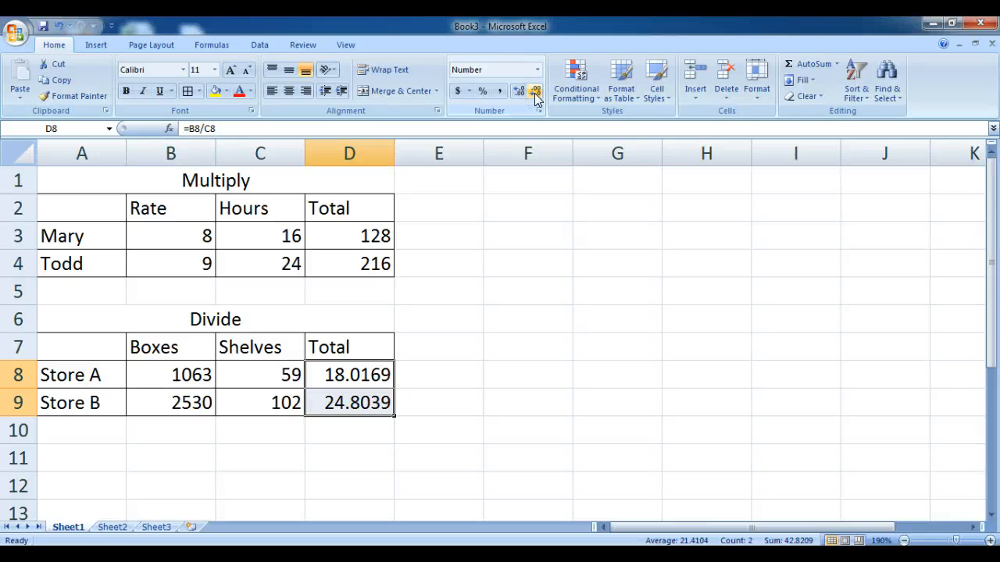
{"action": "left_click", "coordinate": [536, 93]}
{"action": "left_click", "coordinate": [536, 93]}
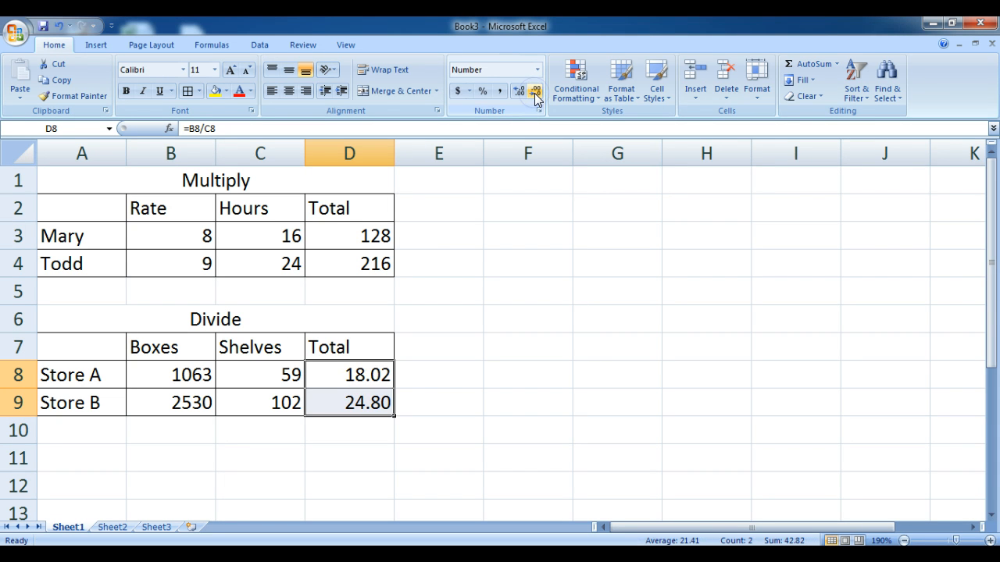
{"action": "left_click", "coordinate": [536, 93]}
{"action": "left_click", "coordinate": [536, 93]}
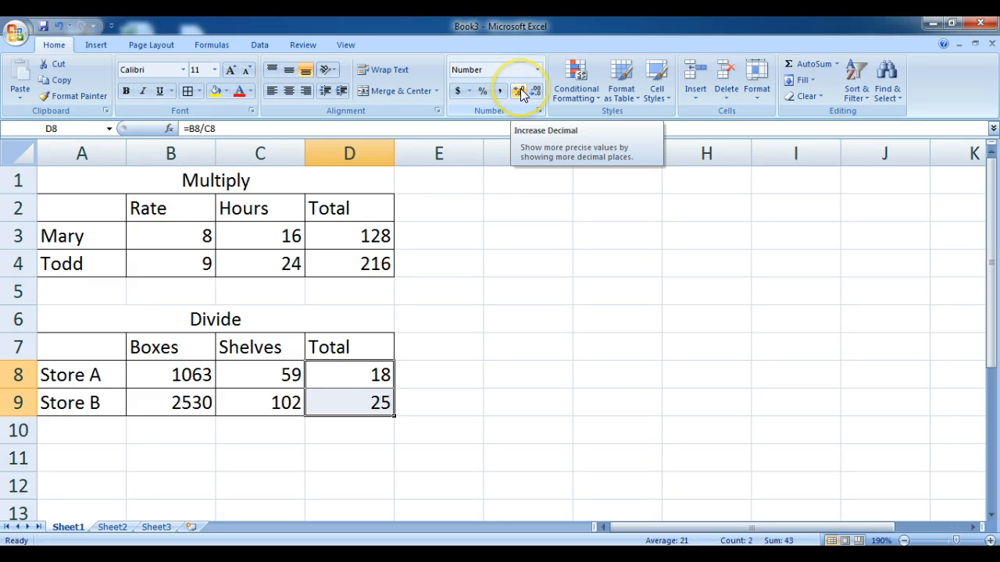
Step: Increase the totals in D8:D9 to two decimal places and reduce them back to zero decimals
{"action": "left_click", "coordinate": [520, 92]}
{"action": "left_click", "coordinate": [517, 93]}
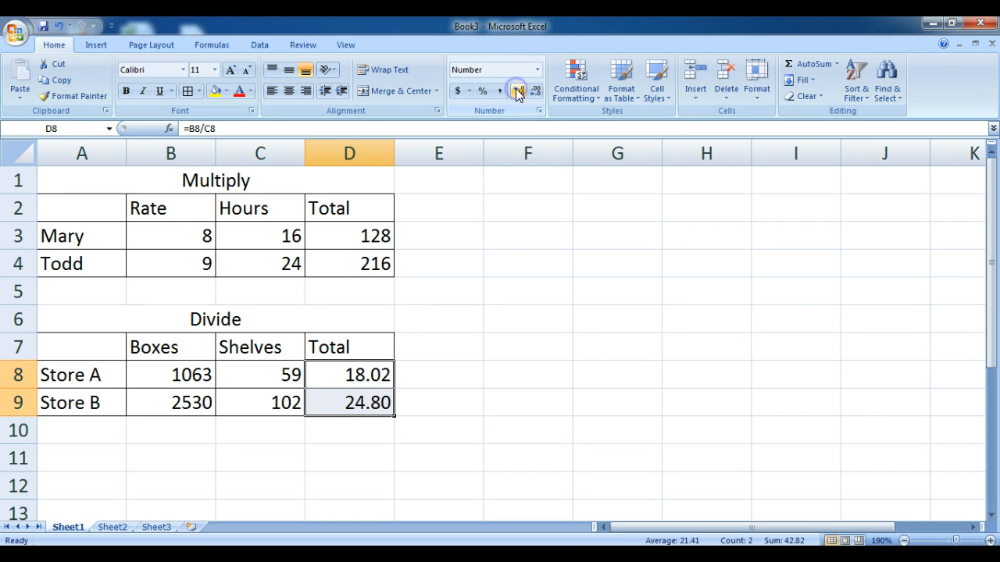
{"action": "left_click", "coordinate": [536, 92]}
{"action": "left_click", "coordinate": [537, 93]}
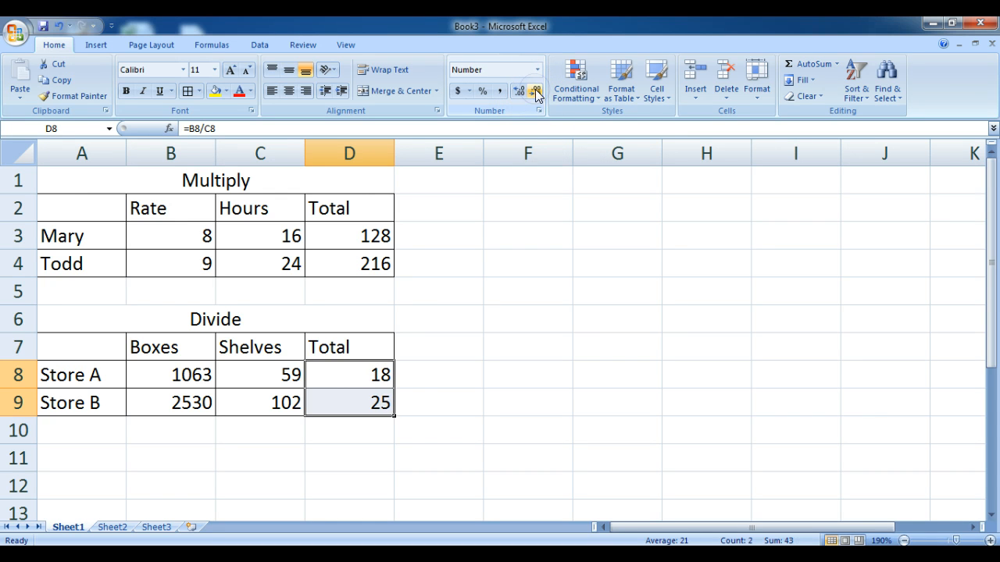
Step: Enter the title "Add" in cell A11 and merge and center it across A11:D11
{"action": "left_click_drag", "start_coordinate": [989, 240], "coordinate": [990, 305]}
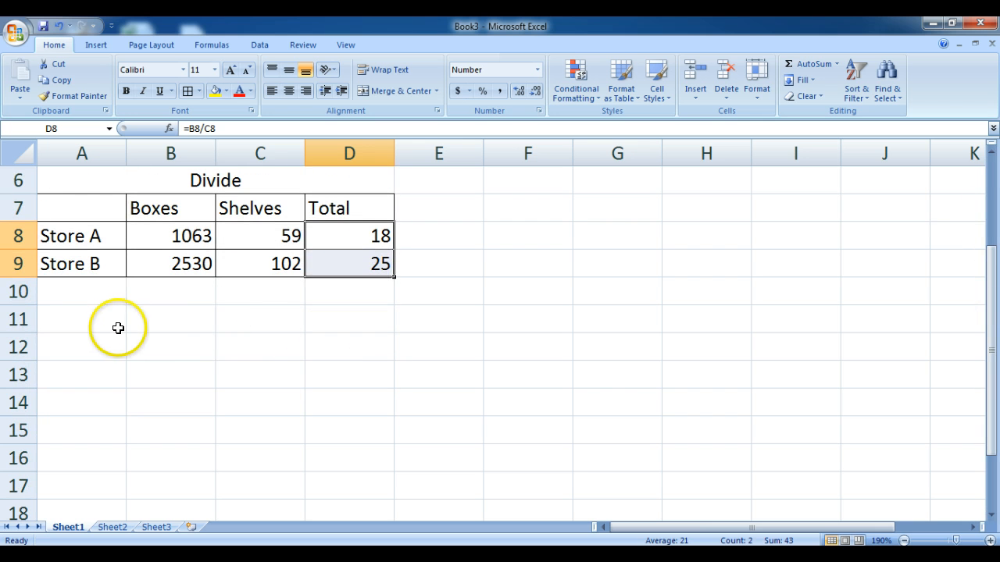
{"action": "left_click", "coordinate": [82, 317]}
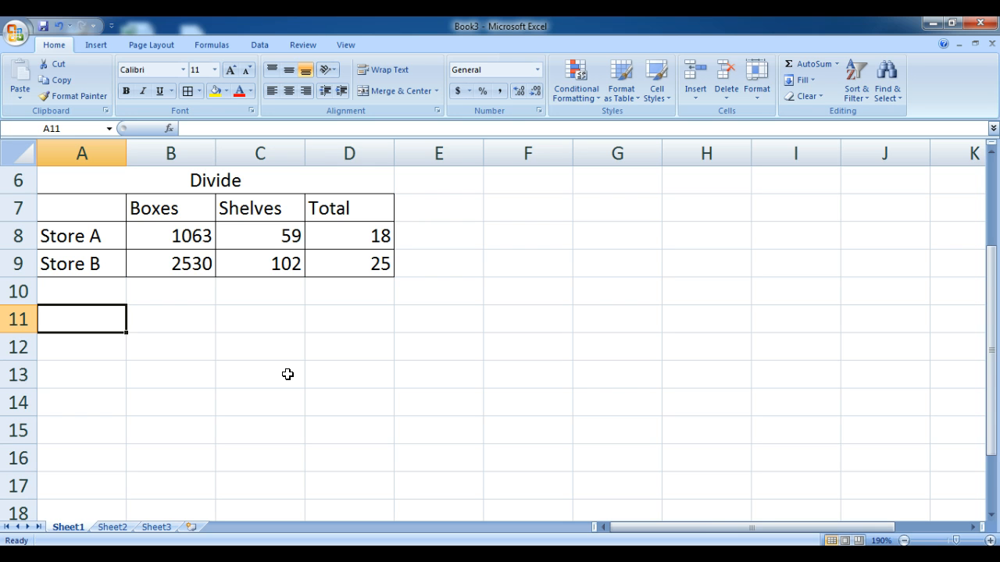
{"action": "type", "text": "Add"}
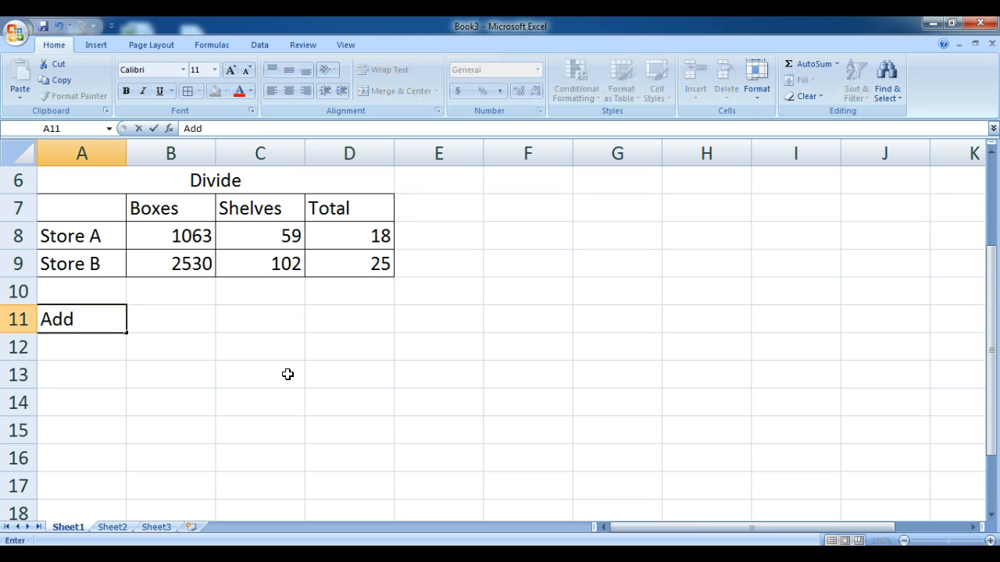
{"action": "left_click", "coordinate": [280, 440]}
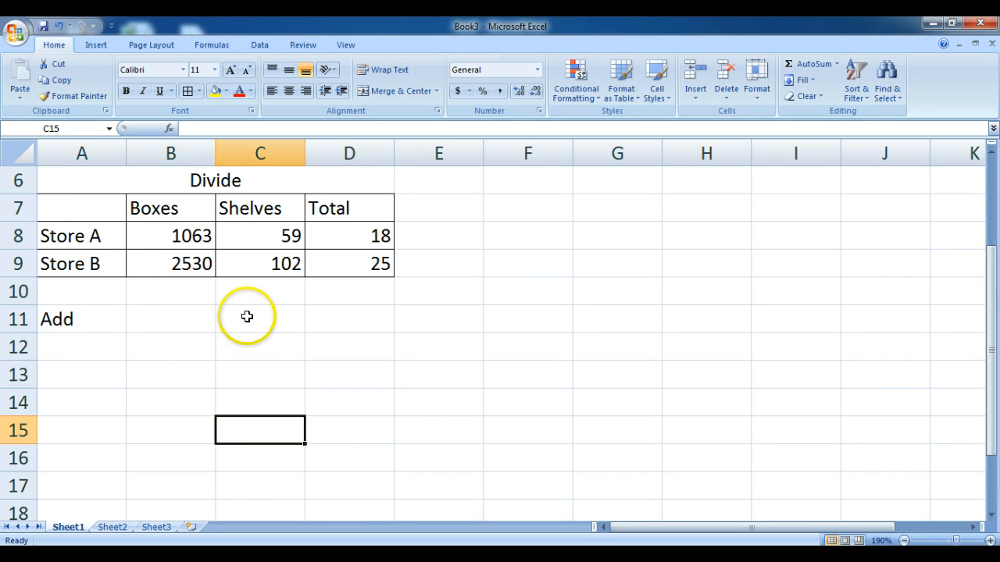
{"action": "left_click", "coordinate": [71, 318]}
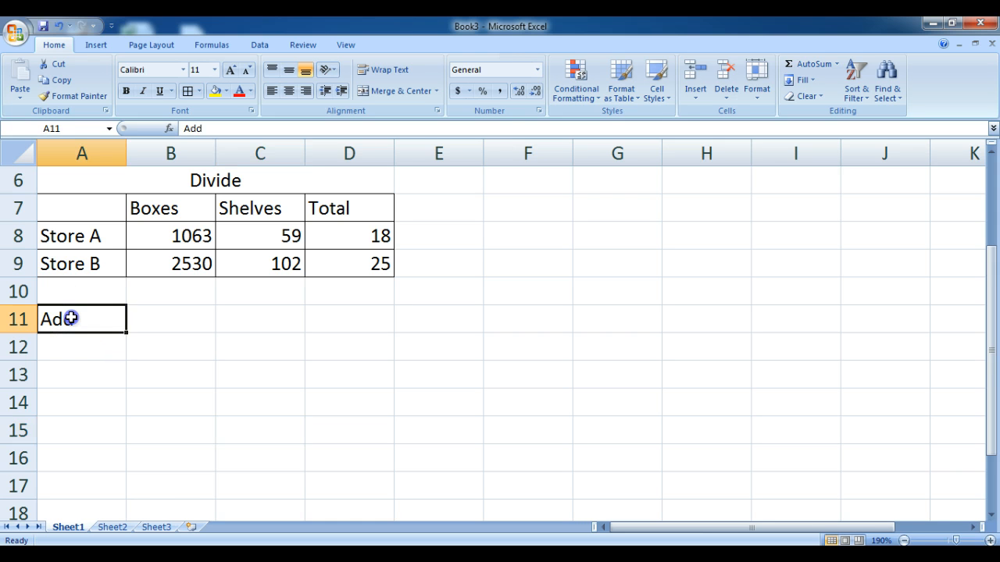
{"action": "left_click_drag", "start_coordinate": [71, 318], "coordinate": [362, 319]}
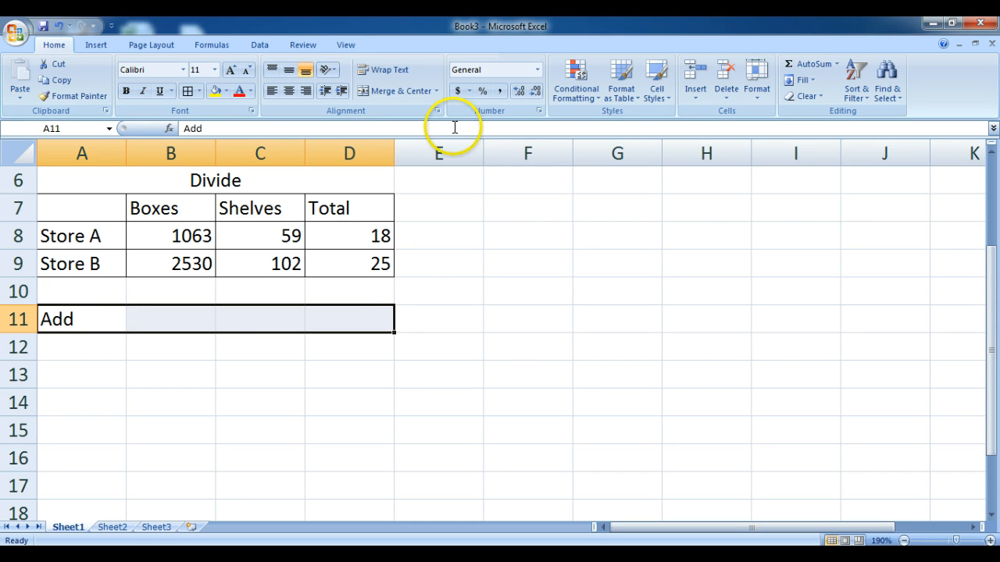
{"action": "left_click", "coordinate": [397, 92]}
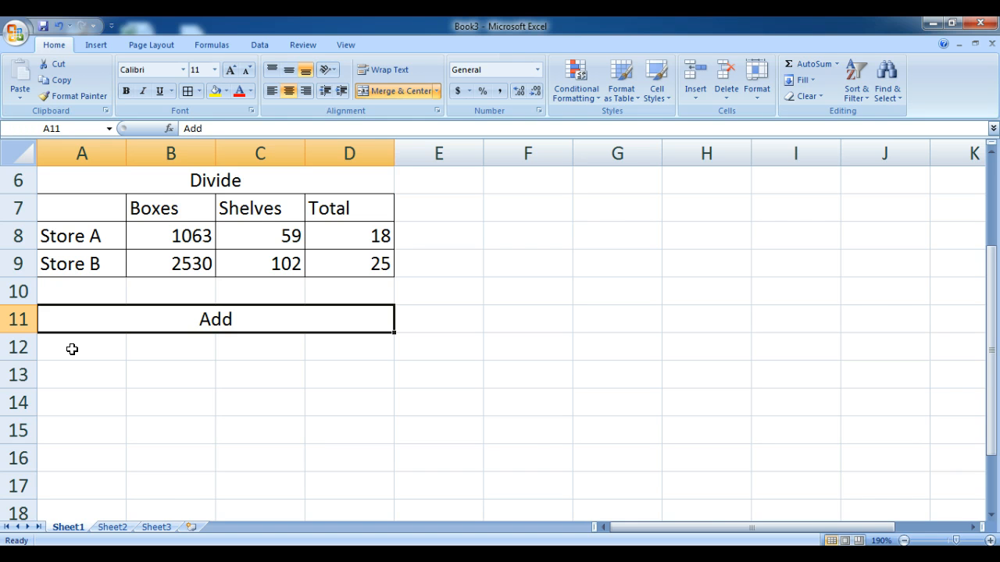
Step: Apply all borders to the cell range A12:D15 beneath the "Add" title
{"action": "left_click_drag", "start_coordinate": [73, 347], "coordinate": [355, 426]}
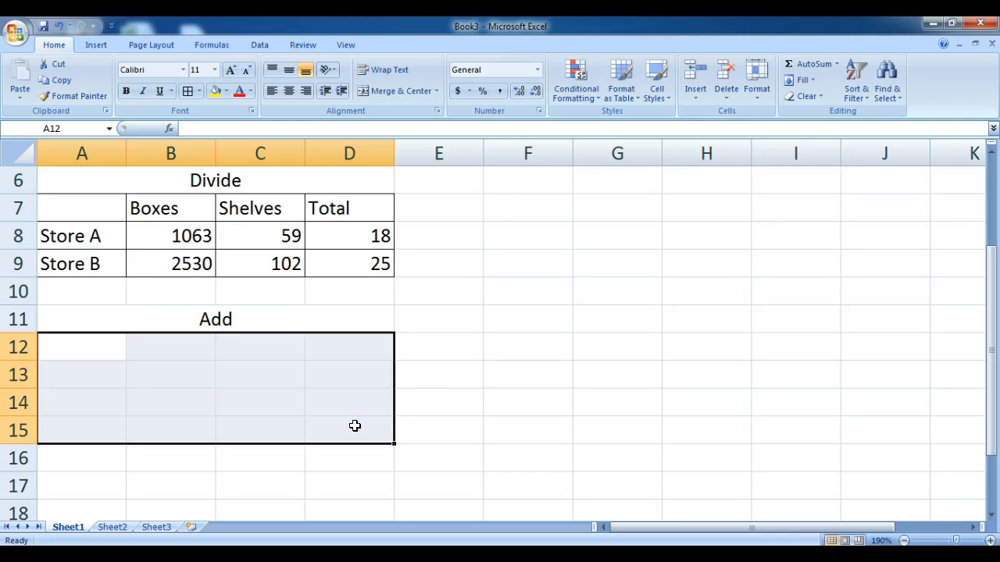
{"action": "left_click", "coordinate": [186, 93]}
{"action": "left_click", "coordinate": [558, 350]}
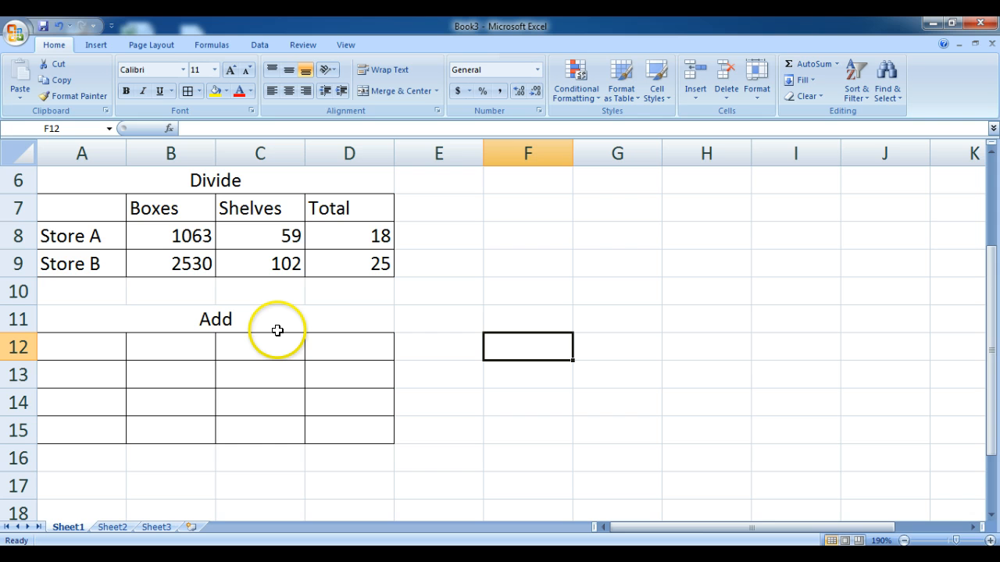
Step: Enter the column headers "April", "May" and "Total" in cells B12, C12 and D12 of the Add table
{"action": "left_click", "coordinate": [170, 346]}
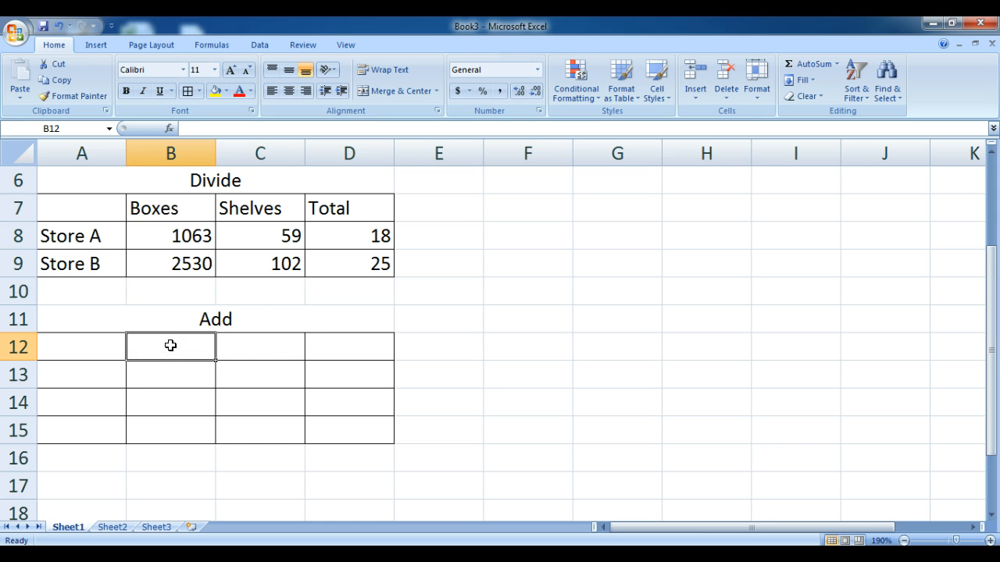
{"action": "type", "text": "April"}
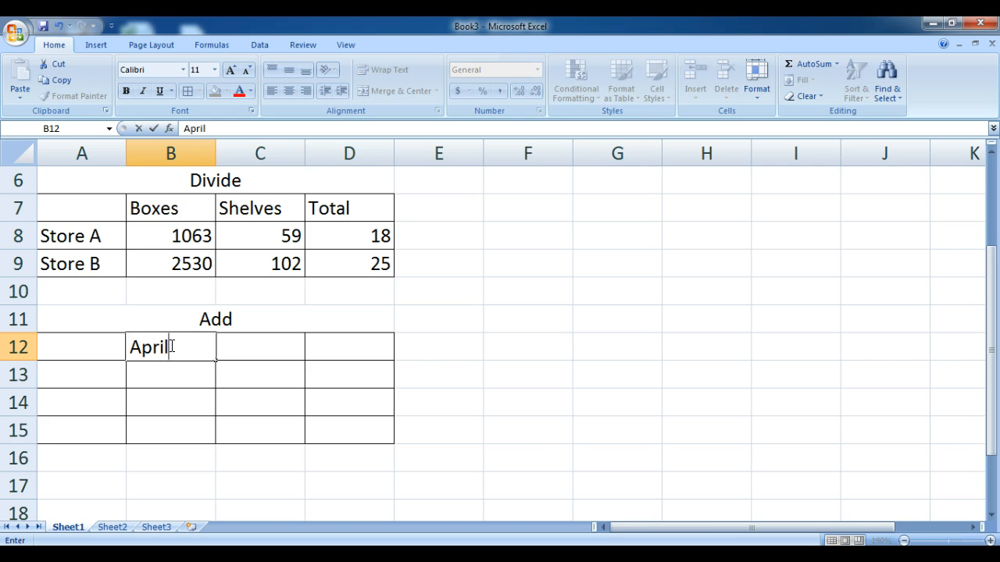
{"action": "key", "text": "Tab"}
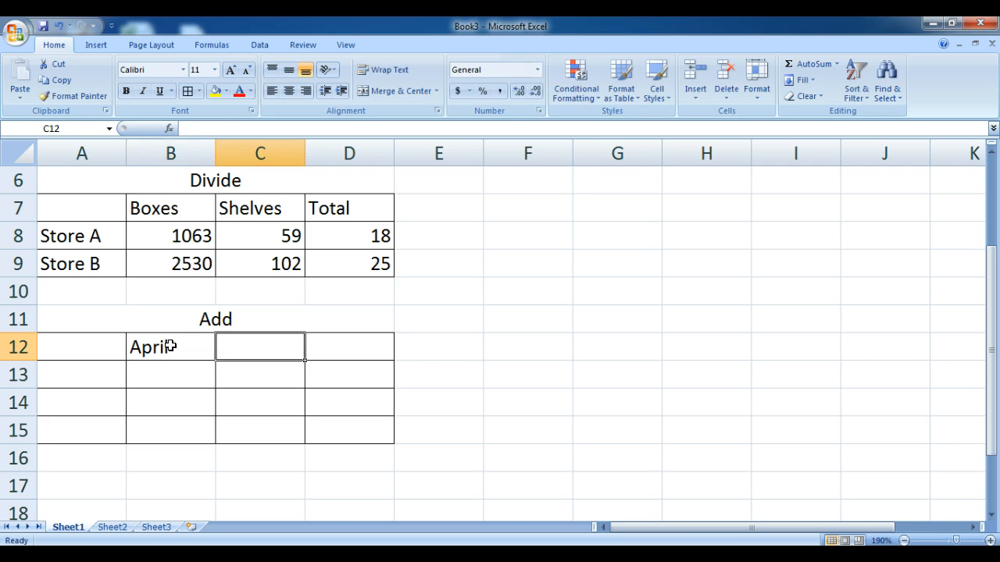
{"action": "type", "text": "May"}
{"action": "key", "text": "Tab"}
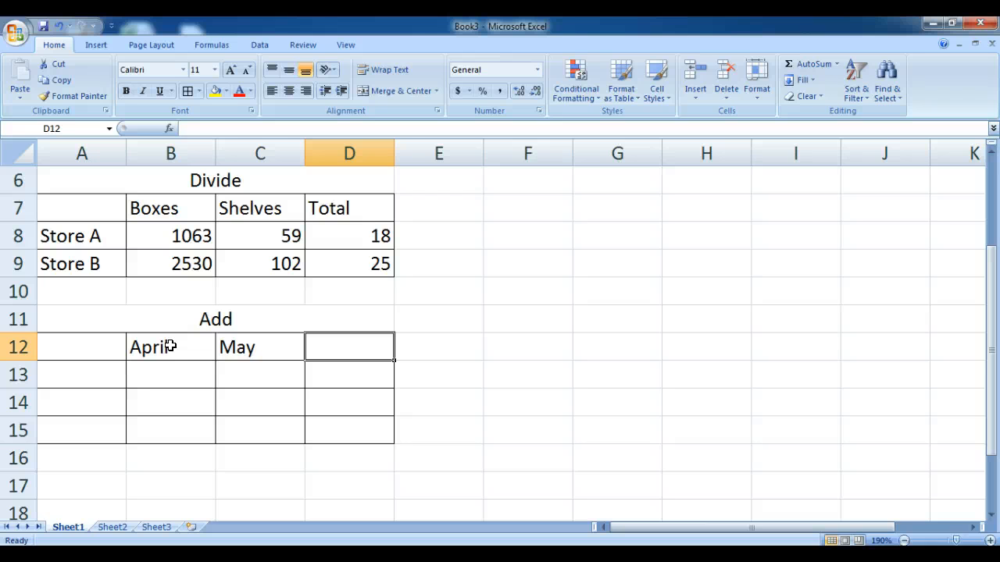
{"action": "type", "text": "Total"}
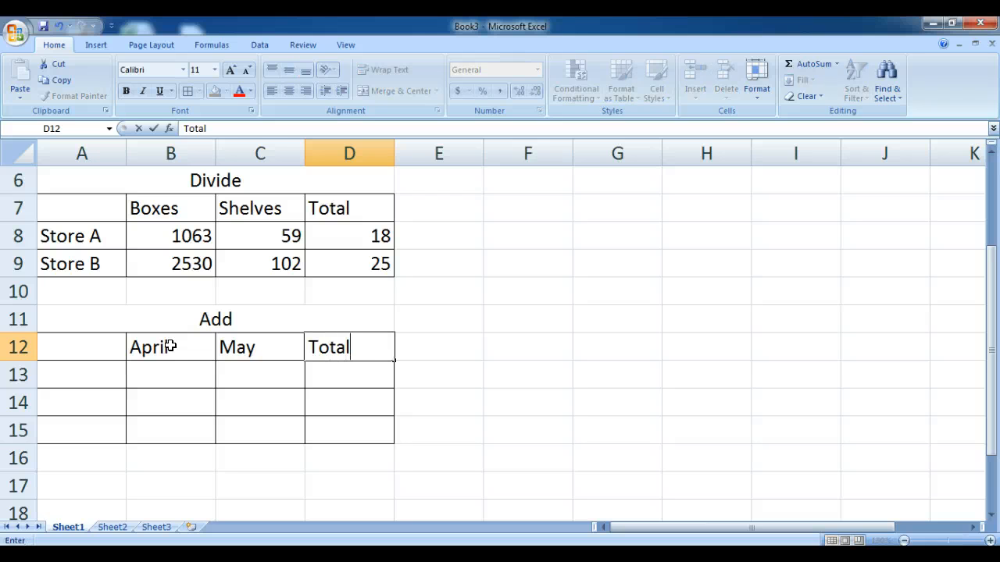
Step: Enter the row labels "Item A", "Item B" and "Item C" in cells A13 to A15
{"action": "left_click", "coordinate": [78, 378]}
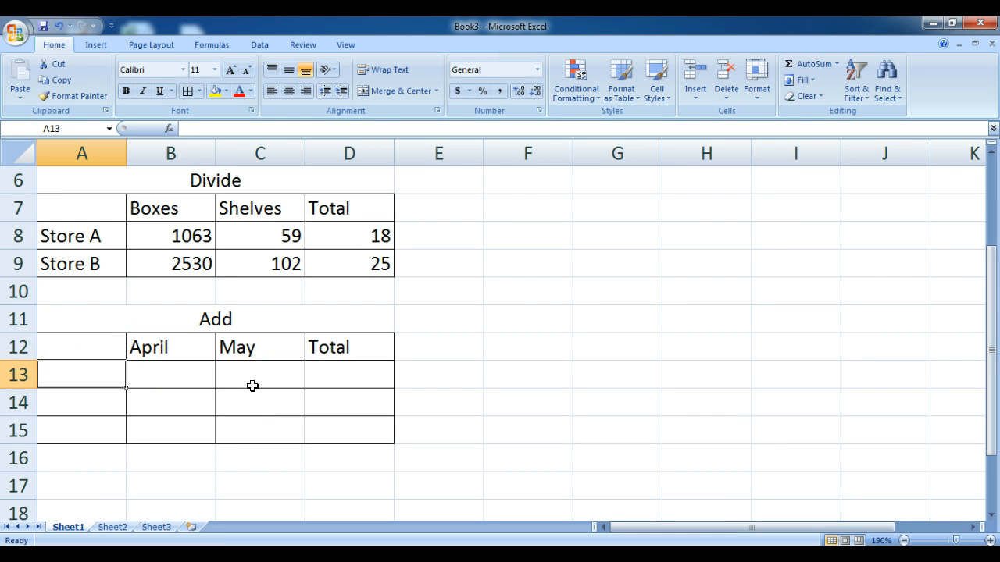
{"action": "type", "text": "T"}
{"action": "key", "text": "BackSpace"}
{"action": "type", "text": "Item A"}
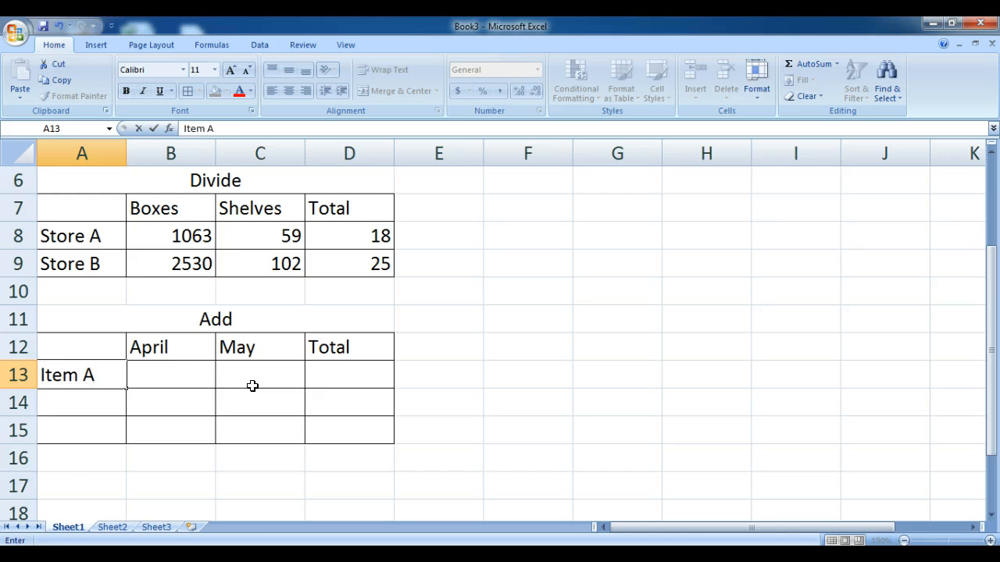
{"action": "key", "text": "Return"}
{"action": "type", "text": "Item B"}
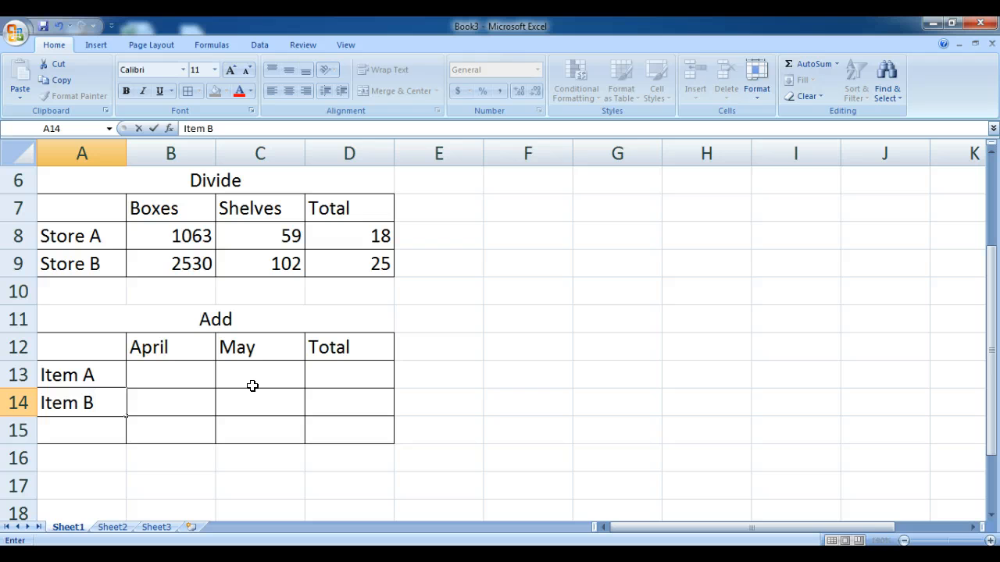
{"action": "key", "text": "Return"}
{"action": "type", "text": "Ite"}
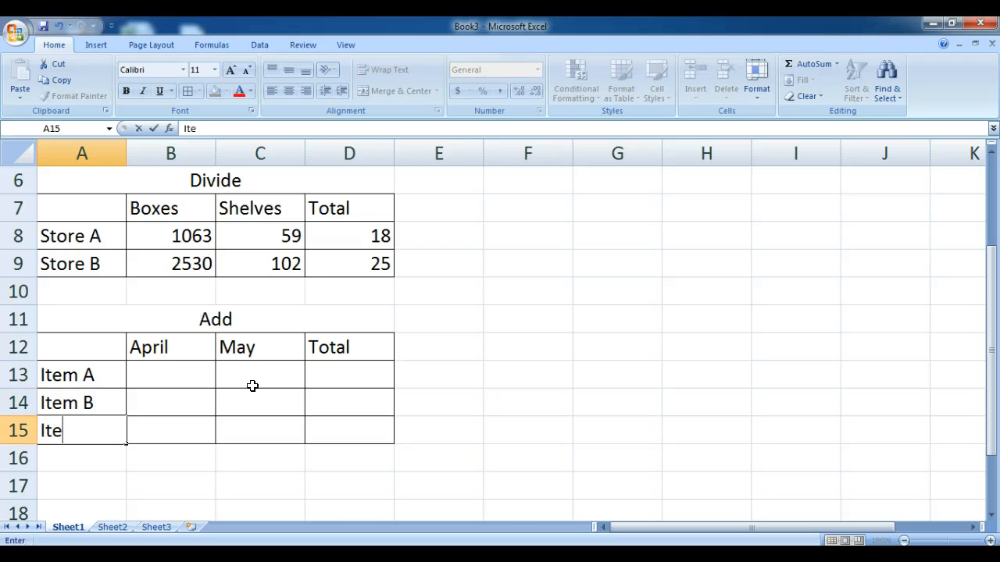
{"action": "type", "text": "m C"}
Step: Fill in the Item A row with 25684 for April in B13 and 87563 for May in C13
{"action": "left_click", "coordinate": [166, 376]}
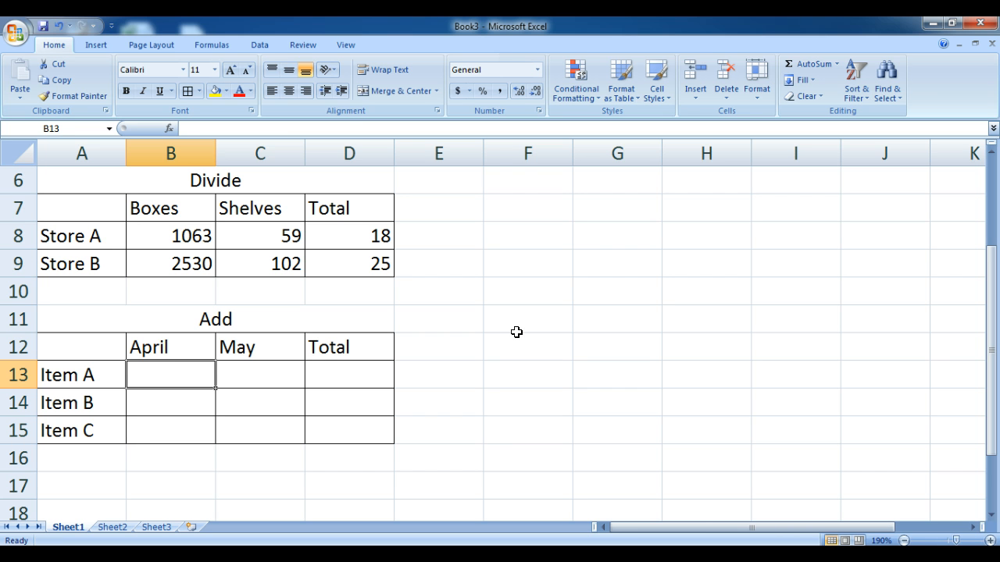
{"action": "type", "text": "25"}
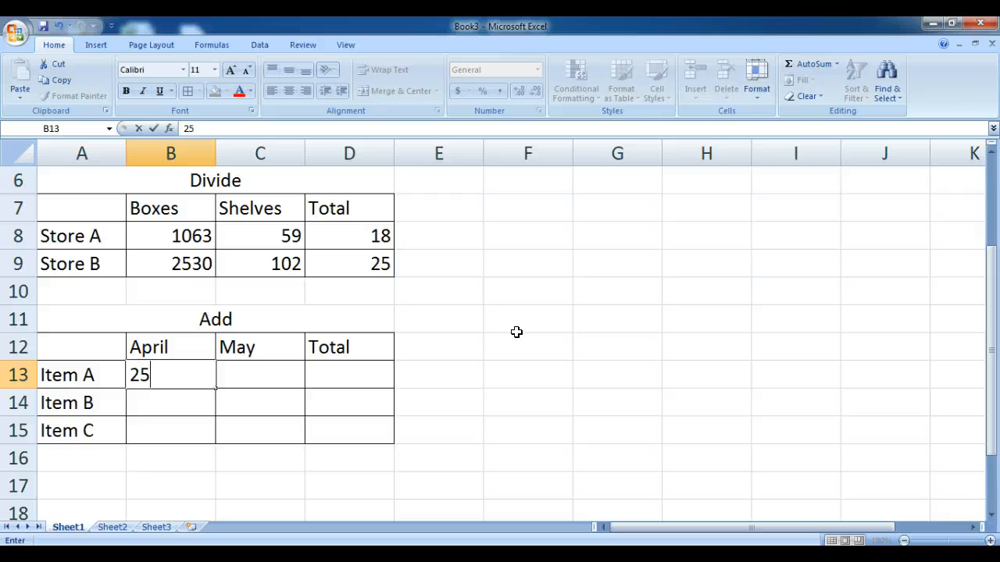
{"action": "type", "text": "684"}
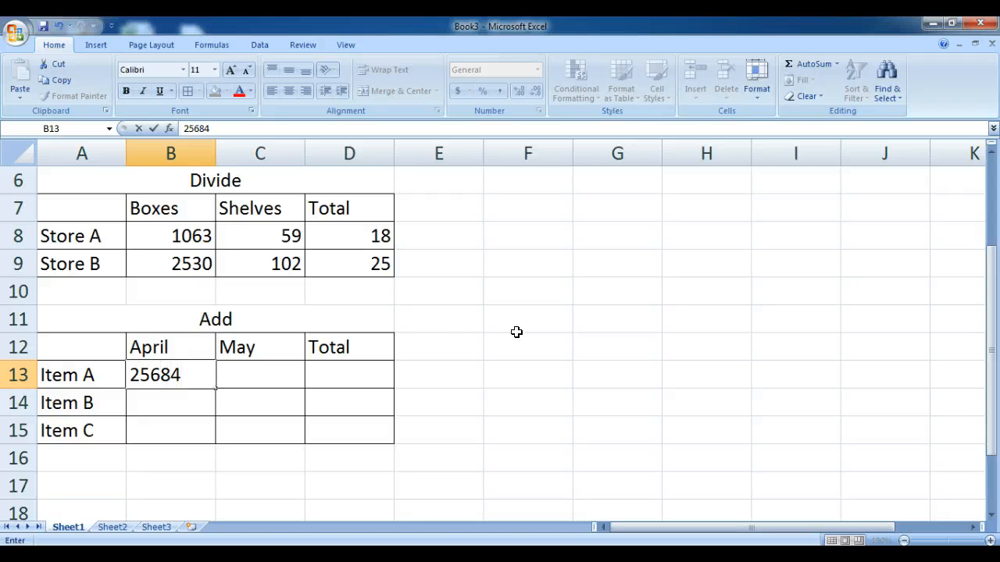
{"action": "left_click", "coordinate": [263, 389]}
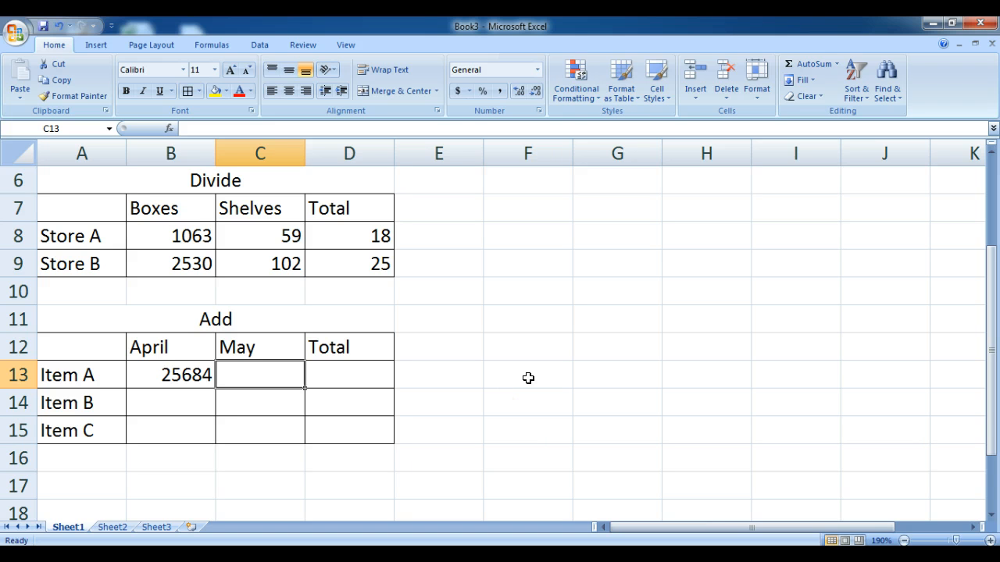
{"action": "type", "text": "87"}
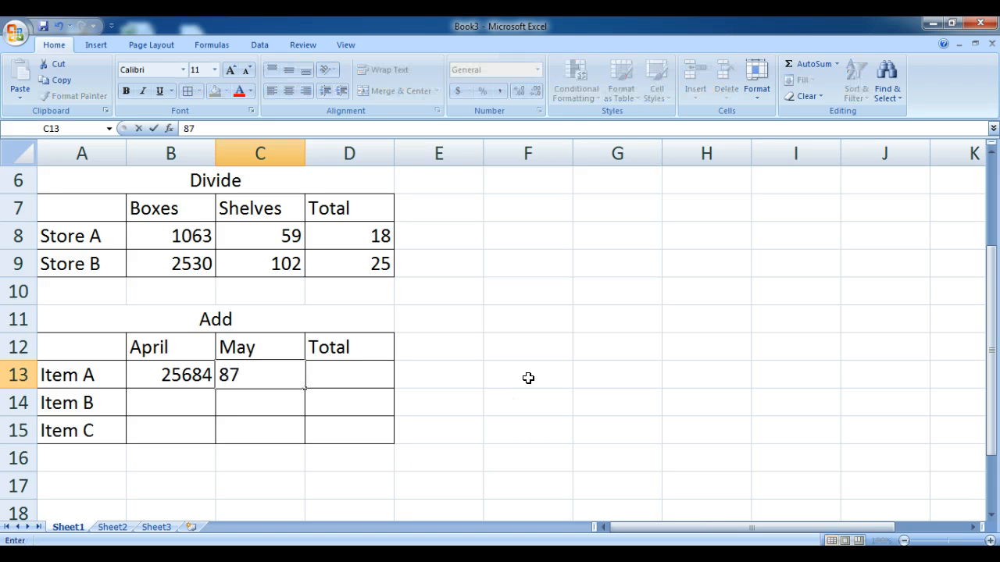
{"action": "type", "text": "563"}
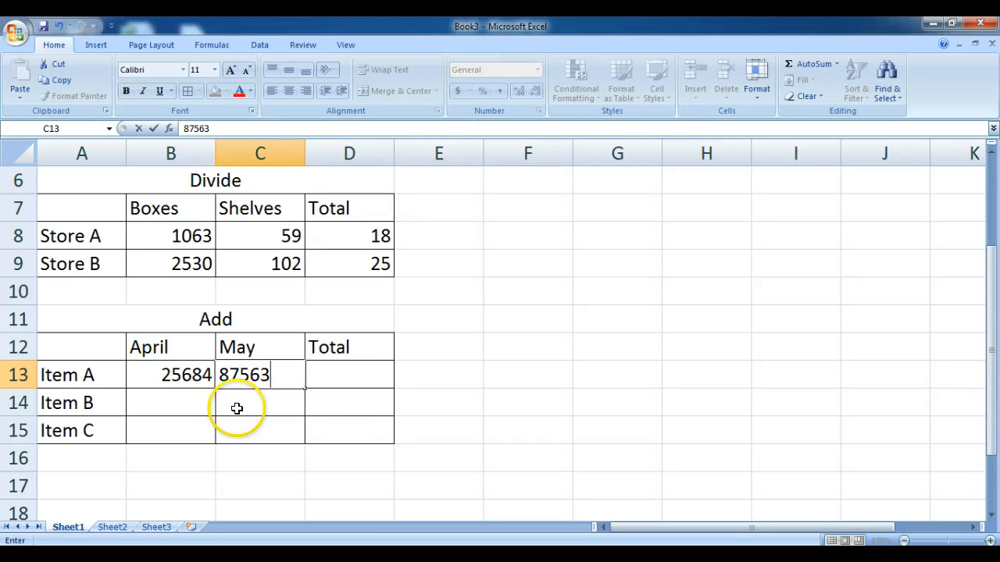
Step: Fill in the Item B row with 66584 for April in B14 and 33985 for May in C14
{"action": "left_click", "coordinate": [170, 401]}
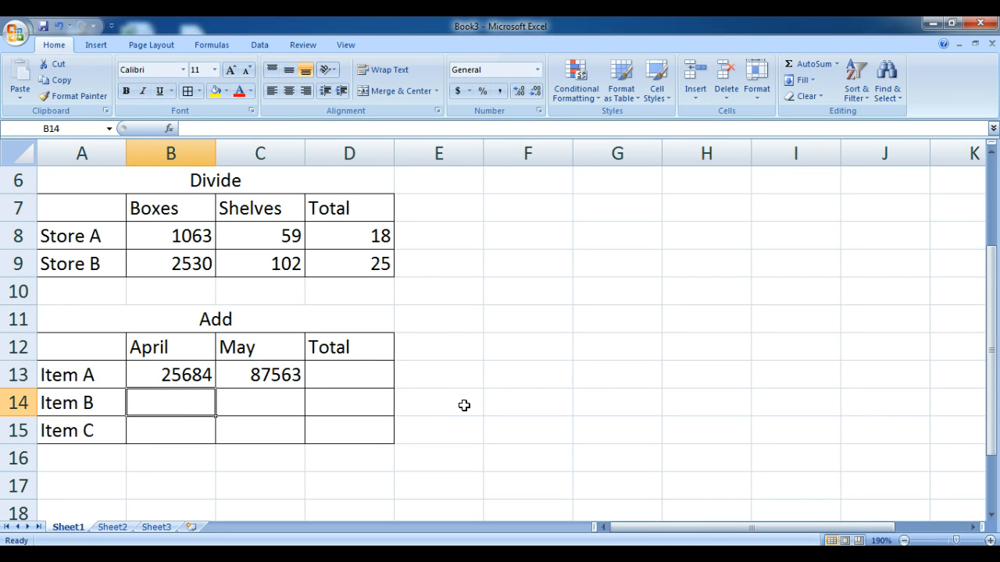
{"action": "type", "text": "66"}
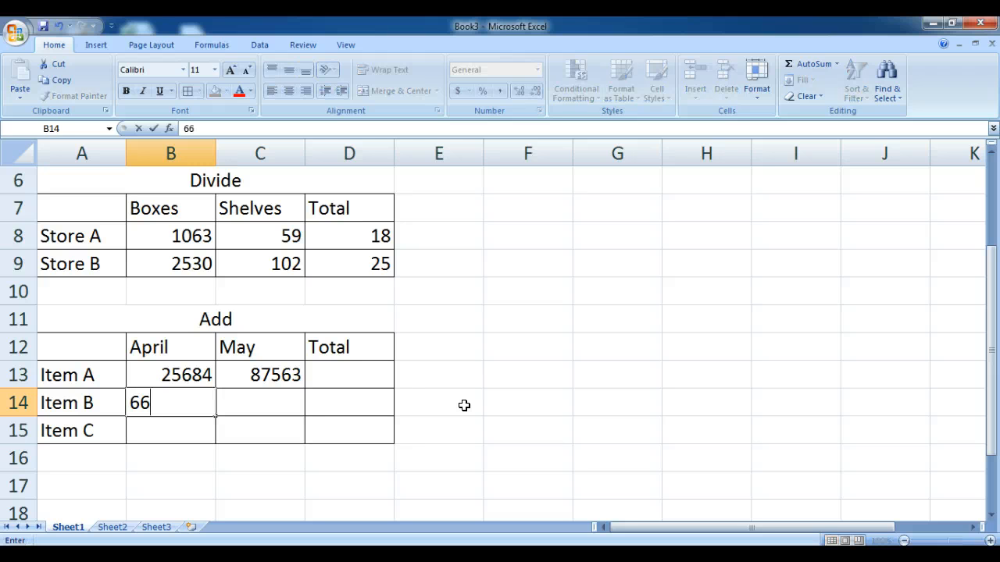
{"action": "type", "text": "584"}
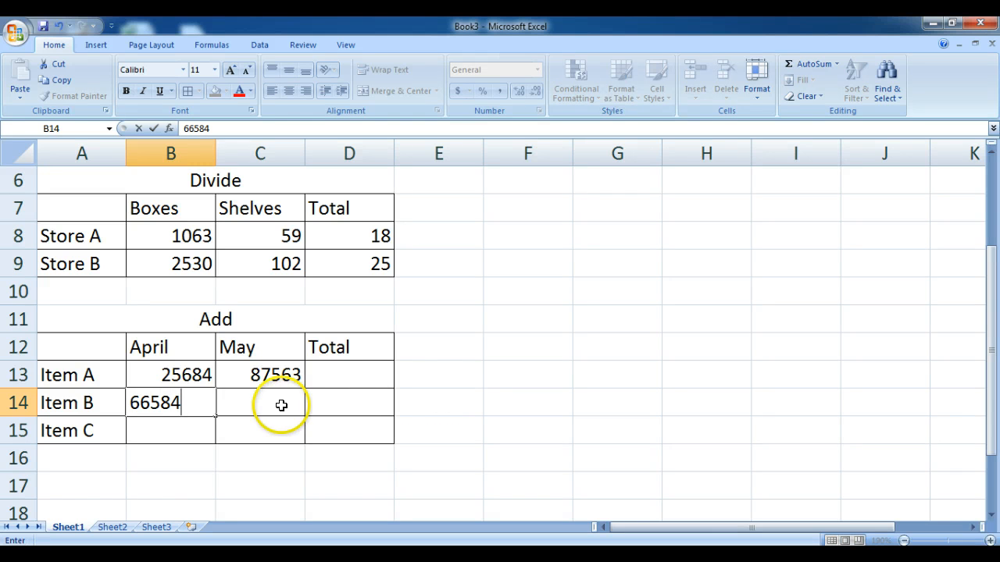
{"action": "left_click", "coordinate": [281, 406]}
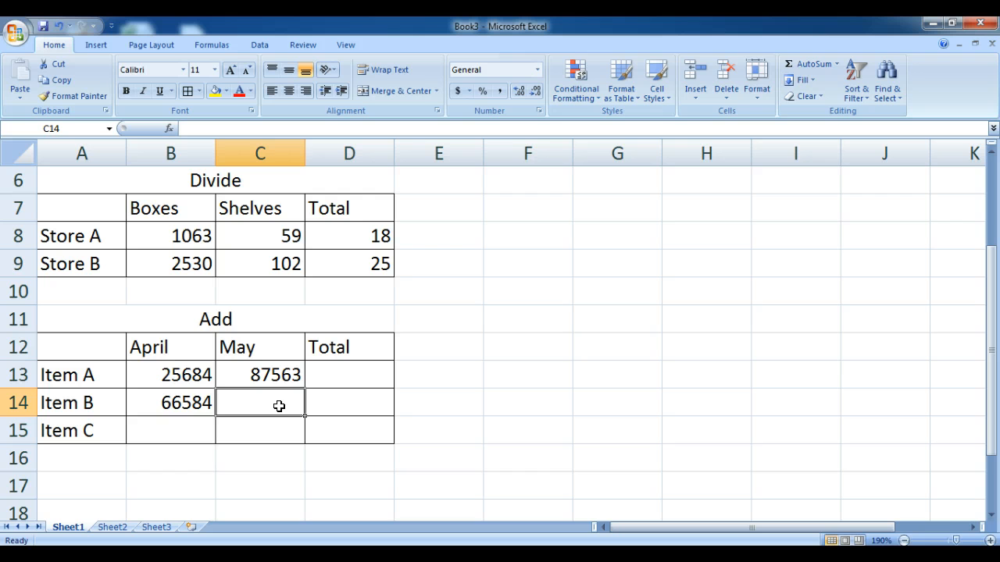
{"action": "type", "text": "33985"}
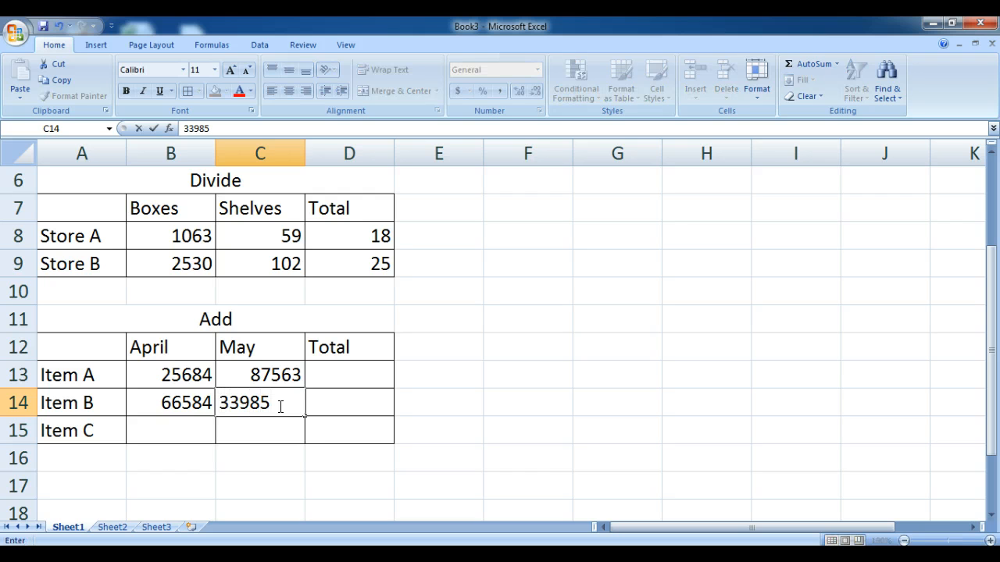
Step: Fill in the Item C row with 28456 for April in B15 and 98623 for May in C15
{"action": "left_click", "coordinate": [173, 430]}
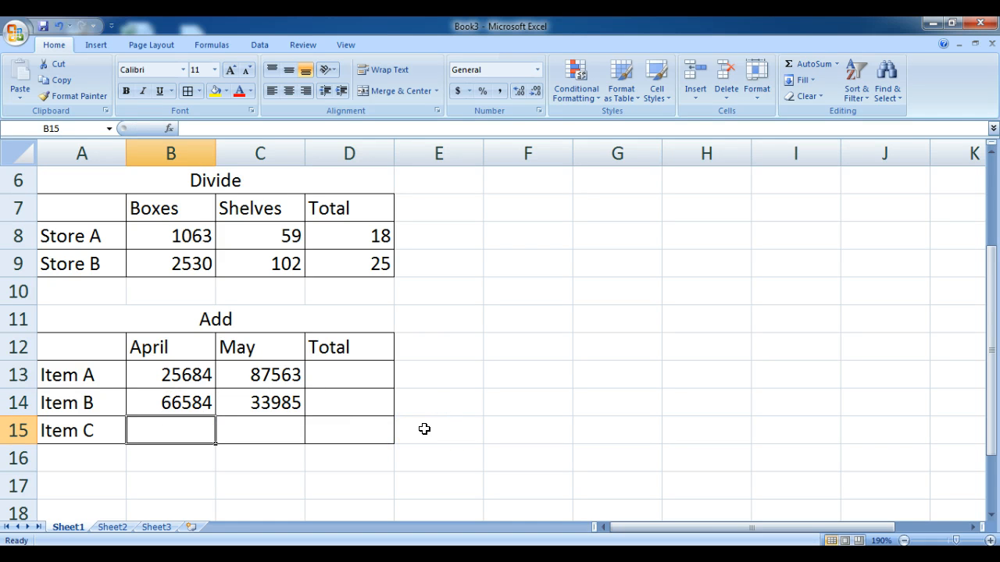
{"action": "type", "text": "28"}
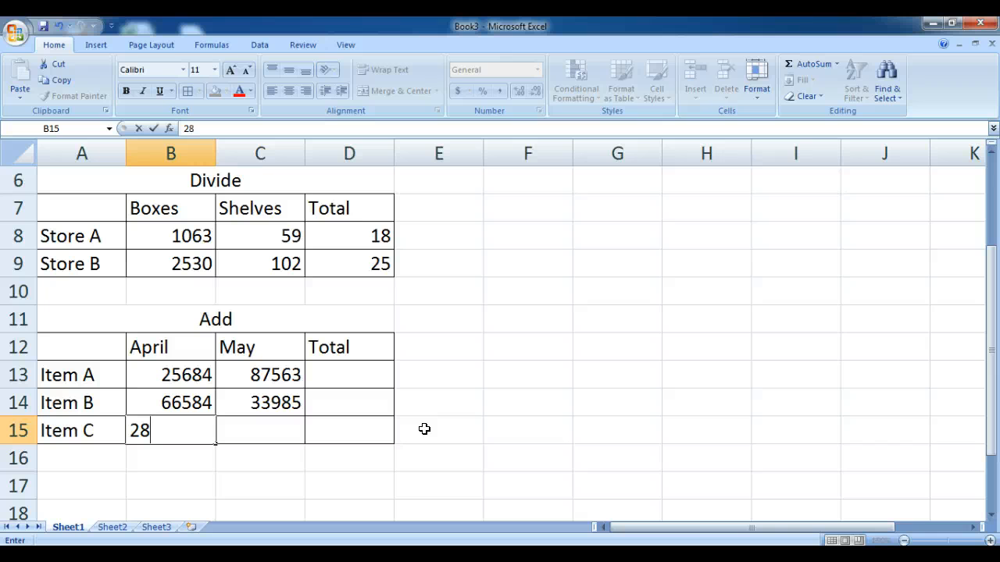
{"action": "type", "text": "456"}
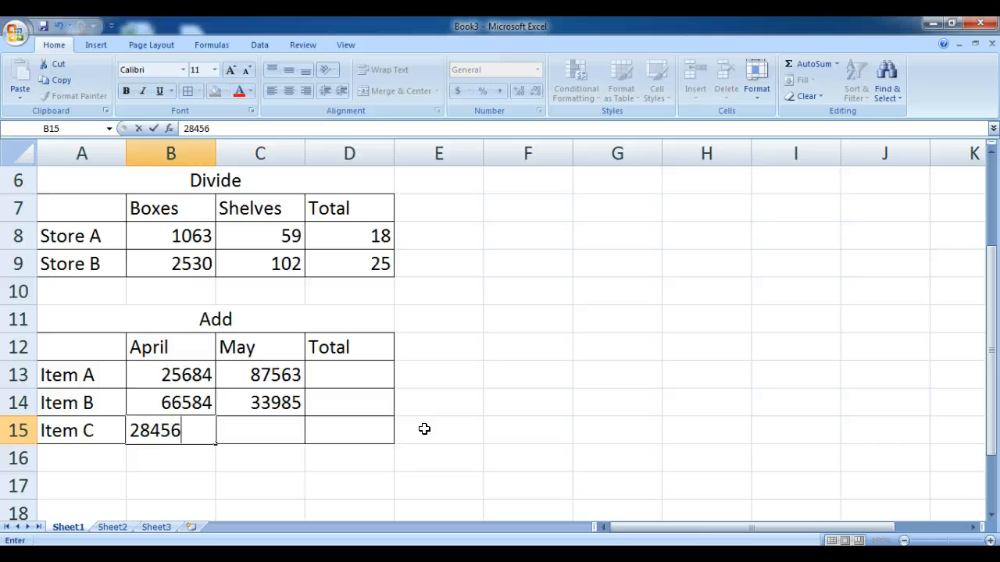
{"action": "left_click", "coordinate": [264, 432]}
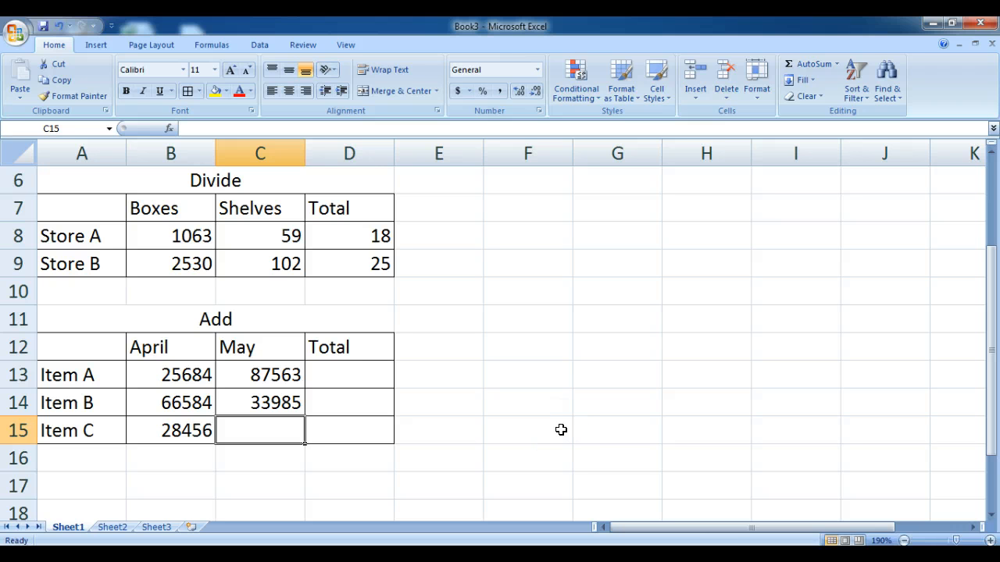
{"action": "type", "text": "98"}
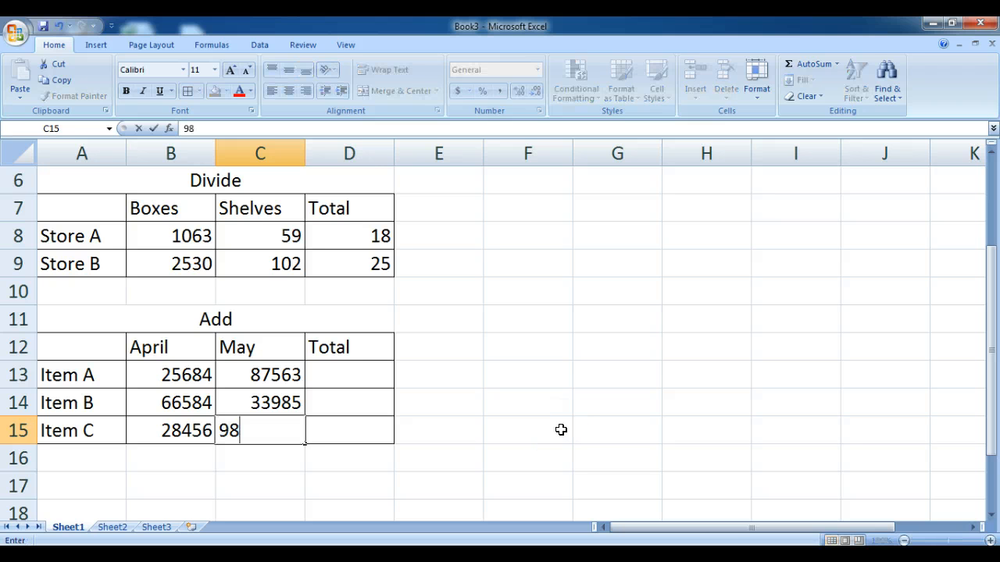
{"action": "type", "text": "623"}
Step: Calculate the Item A total in D13 with the AutoSum Sum function over B13:C13
{"action": "left_click", "coordinate": [380, 374]}
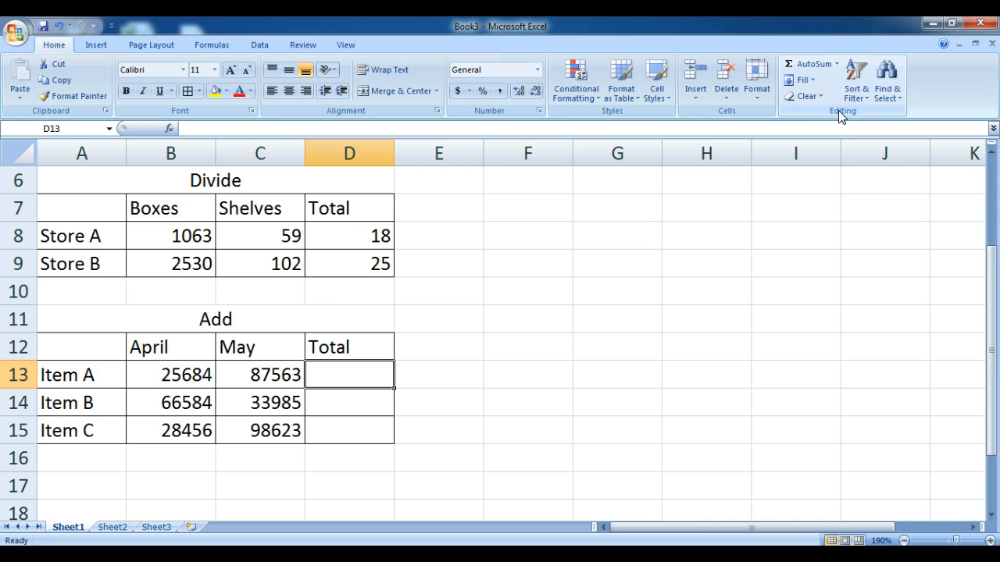
{"action": "left_click", "coordinate": [838, 65]}
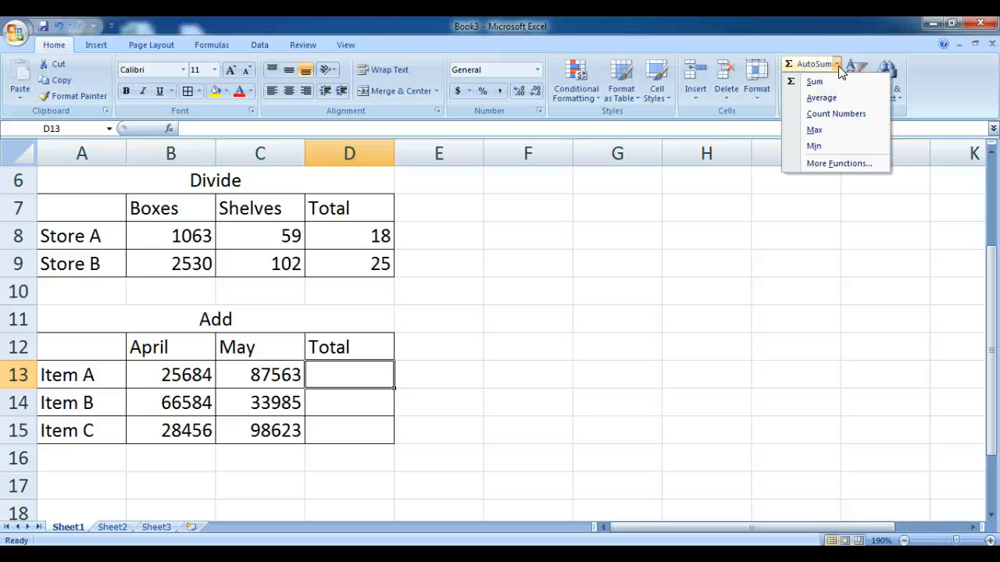
{"action": "left_click", "coordinate": [815, 81]}
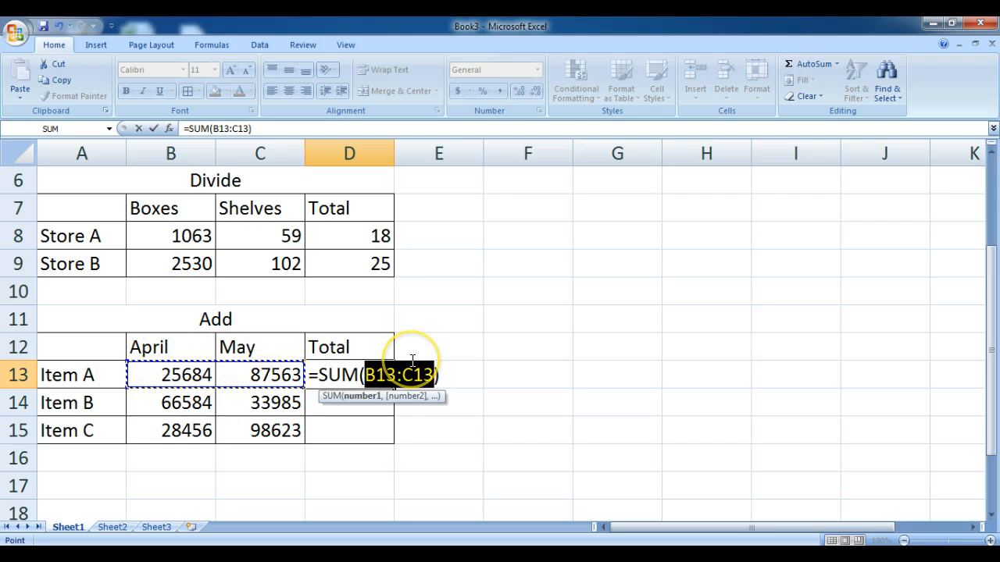
{"action": "key", "text": "Return"}
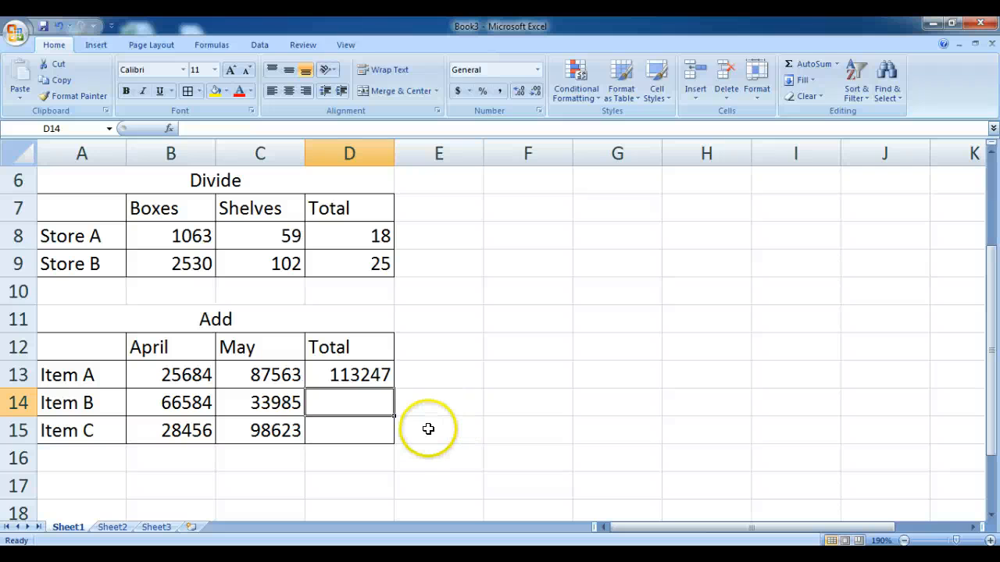
Step: Fill the SUM formula from D13 down through D15 to total Item B and Item C
{"action": "left_click", "coordinate": [359, 375]}
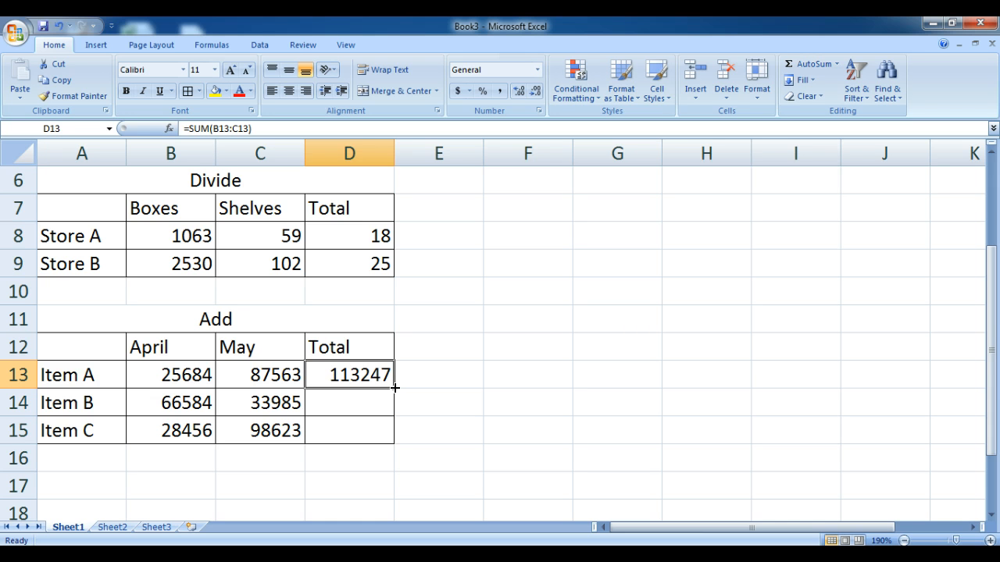
{"action": "left_click_drag", "start_coordinate": [395, 387], "coordinate": [396, 436]}
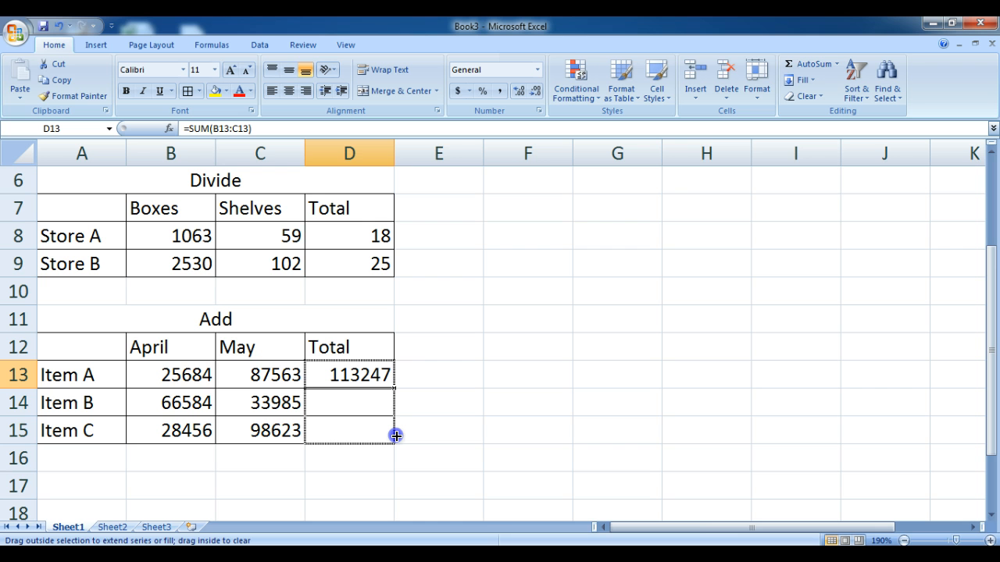
{"action": "left_click_drag", "start_coordinate": [396, 436], "coordinate": [396, 438]}
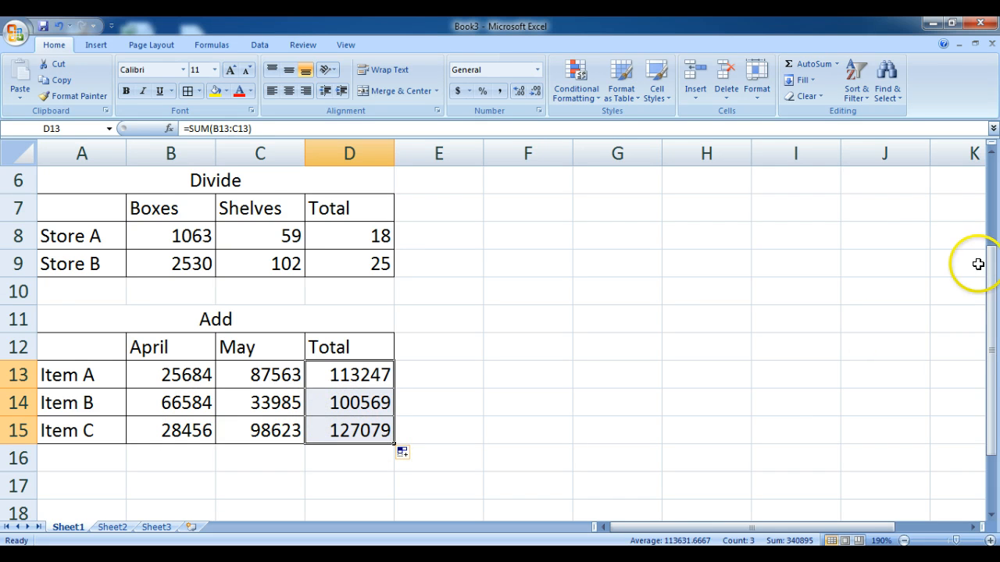
Step: Enter the title Subtract in cell A17, below the Add table
{"action": "left_click_drag", "start_coordinate": [986, 254], "coordinate": [995, 301]}
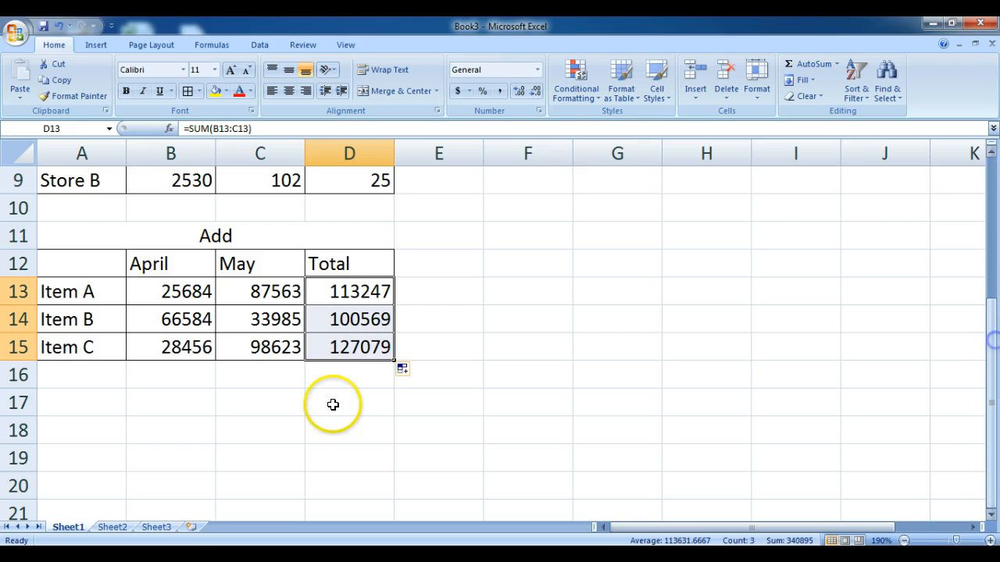
{"action": "left_click", "coordinate": [76, 405]}
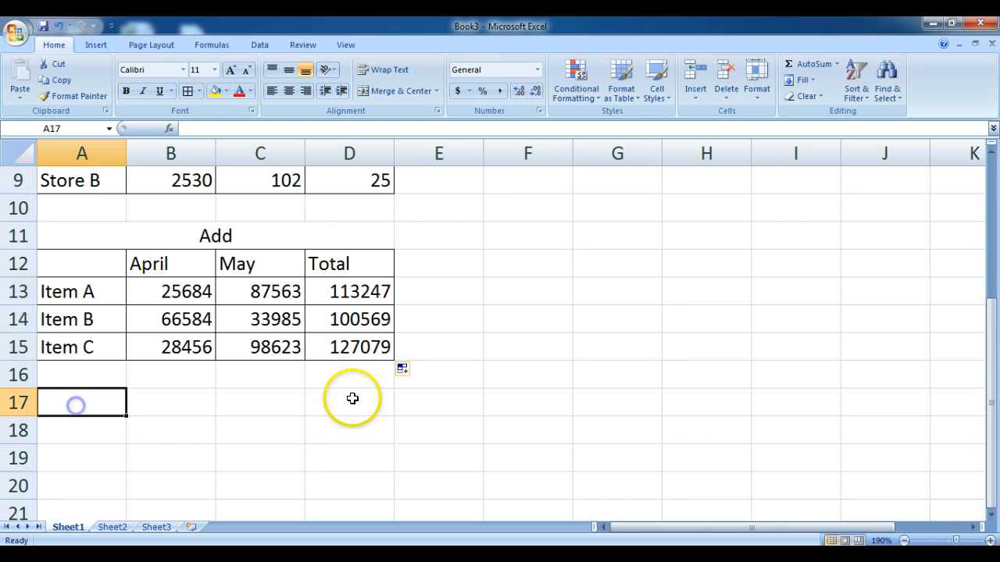
{"action": "left_click", "coordinate": [991, 515]}
{"action": "left_click", "coordinate": [992, 517]}
{"action": "left_click", "coordinate": [992, 518]}
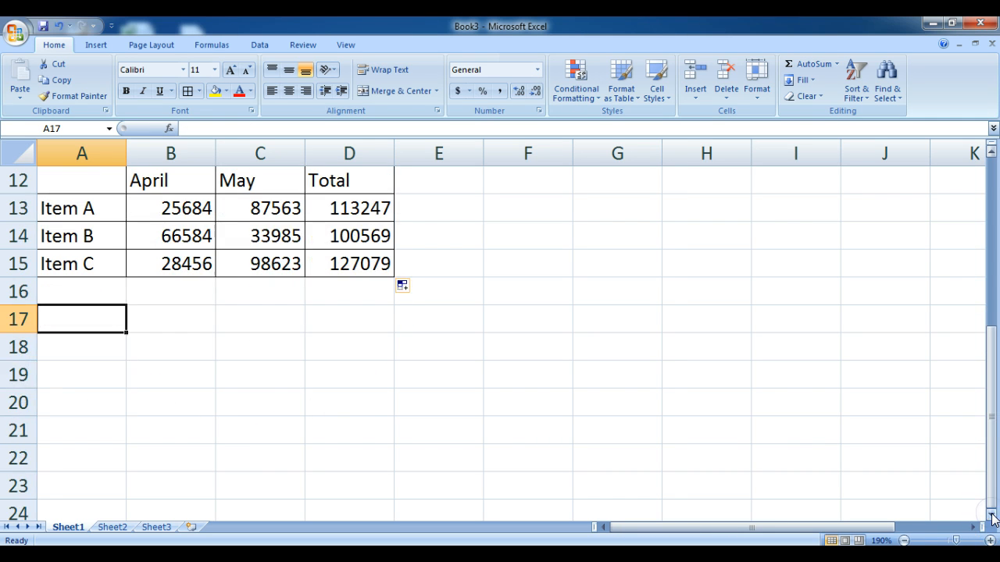
{"action": "left_click", "coordinate": [992, 152]}
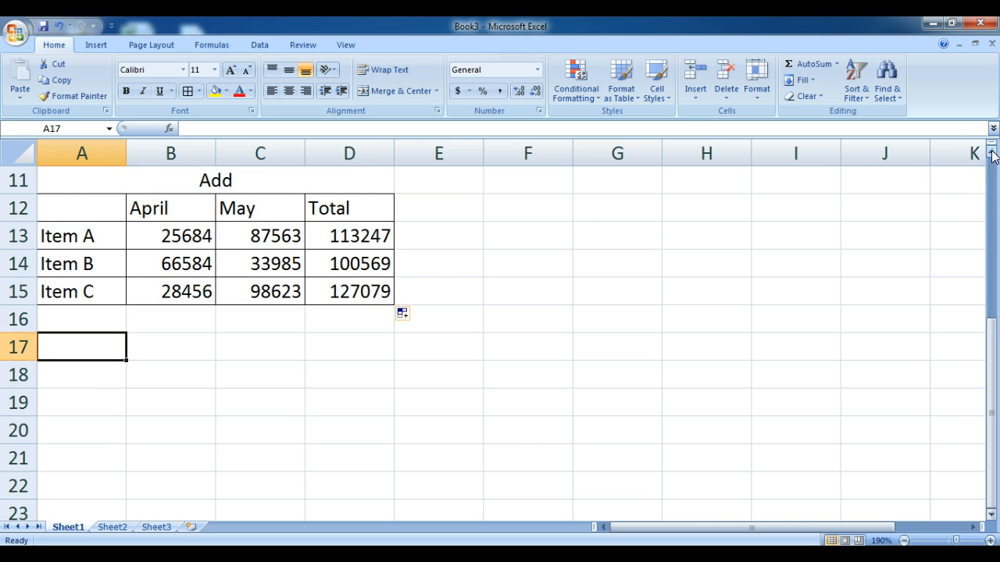
{"action": "type", "text": "Sub"}
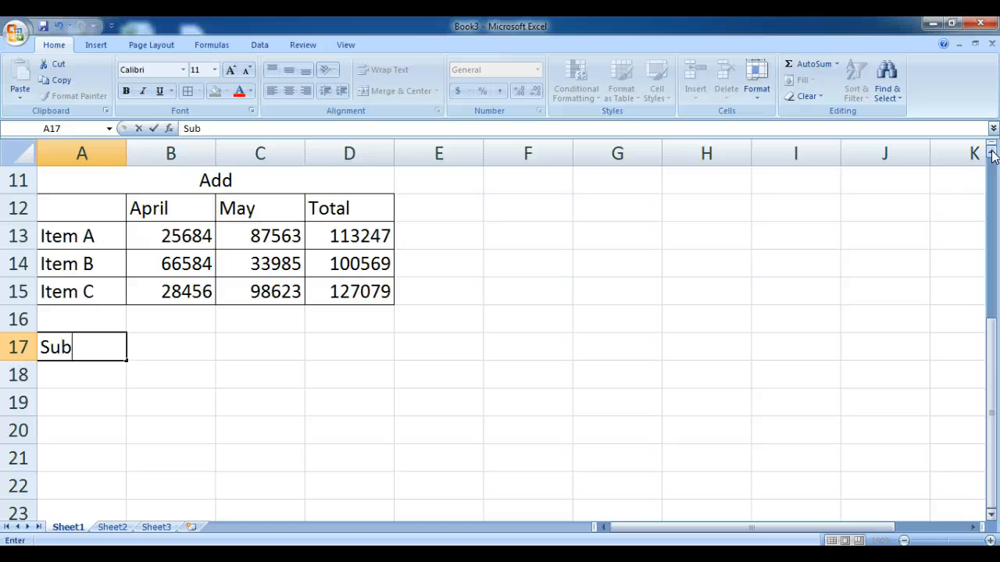
{"action": "type", "text": "tract"}
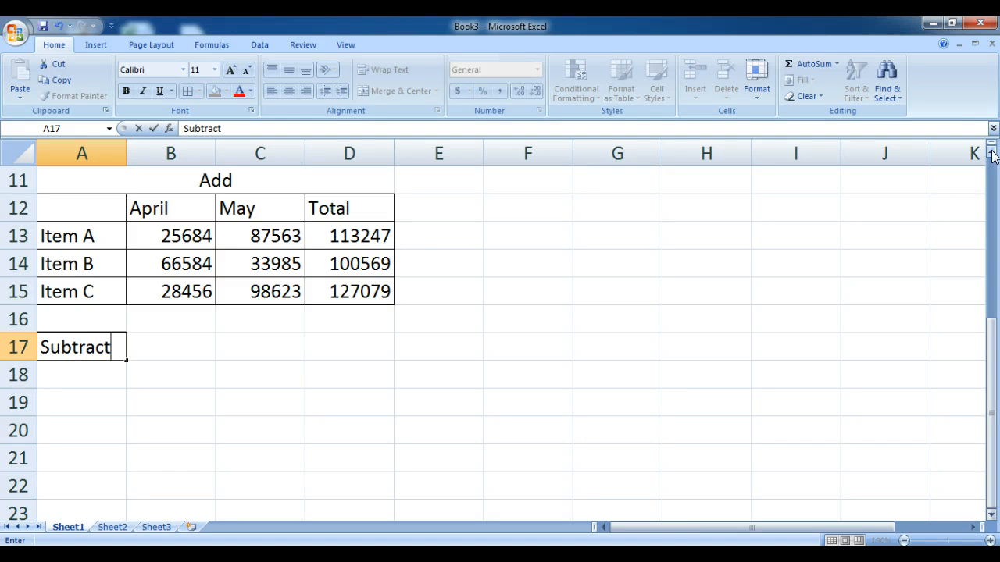
{"action": "left_click", "coordinate": [399, 420]}
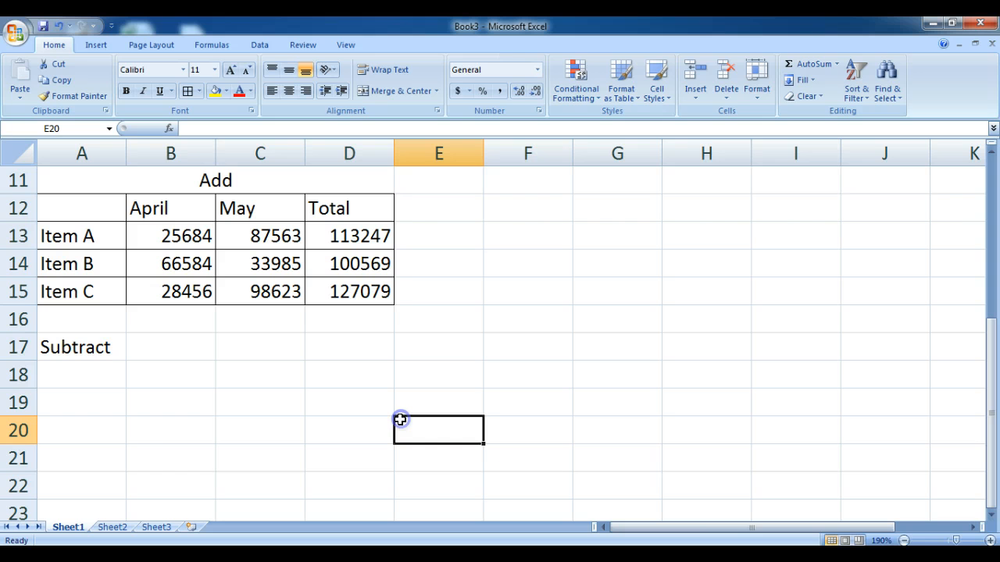
Step: Merge and center the Subtract title across A17:D17
{"action": "left_click", "coordinate": [77, 348]}
{"action": "left_click_drag", "start_coordinate": [77, 348], "coordinate": [338, 348]}
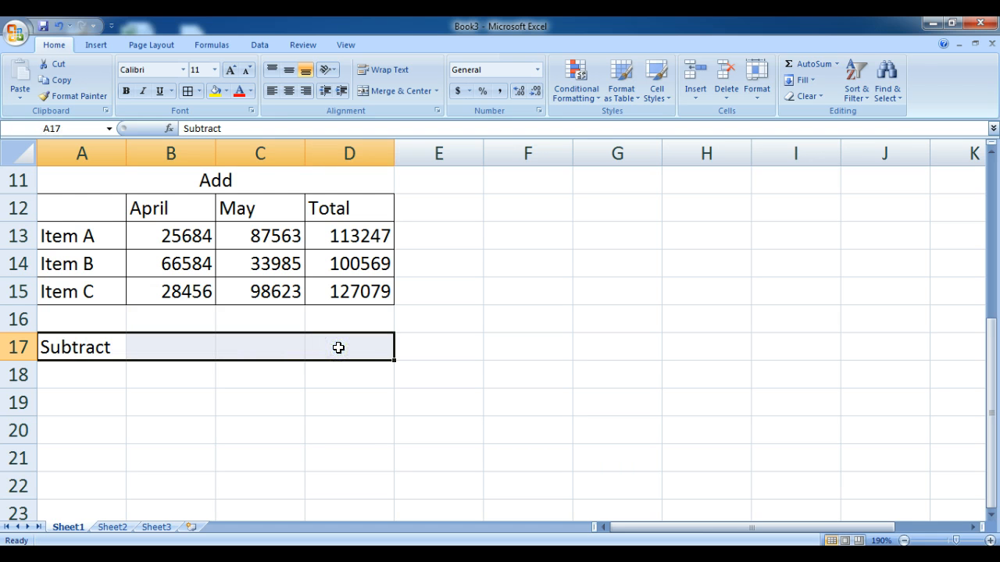
{"action": "left_click", "coordinate": [398, 91]}
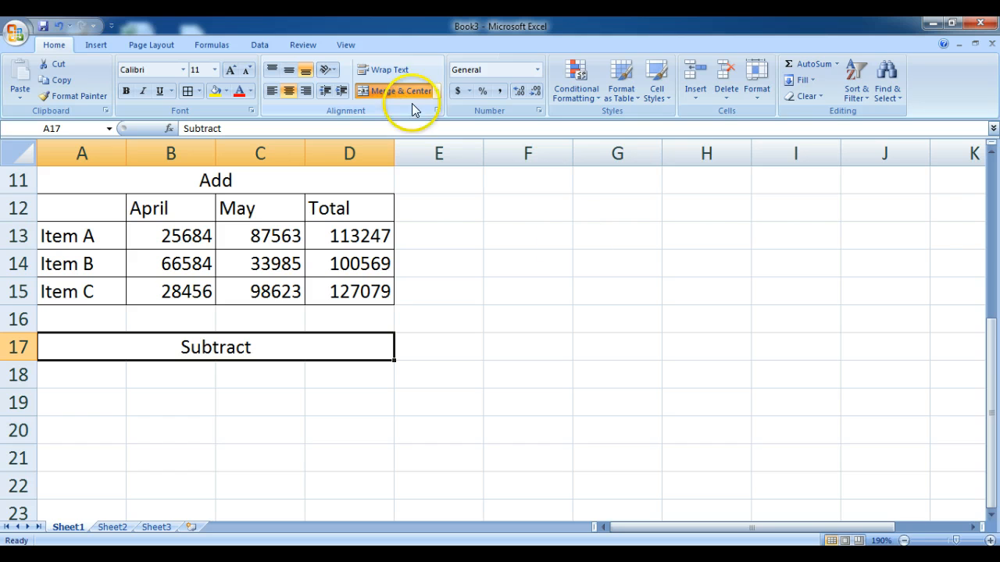
Step: Apply borders around every cell in the range A18:D20 under the Subtract title
{"action": "left_click", "coordinate": [78, 374]}
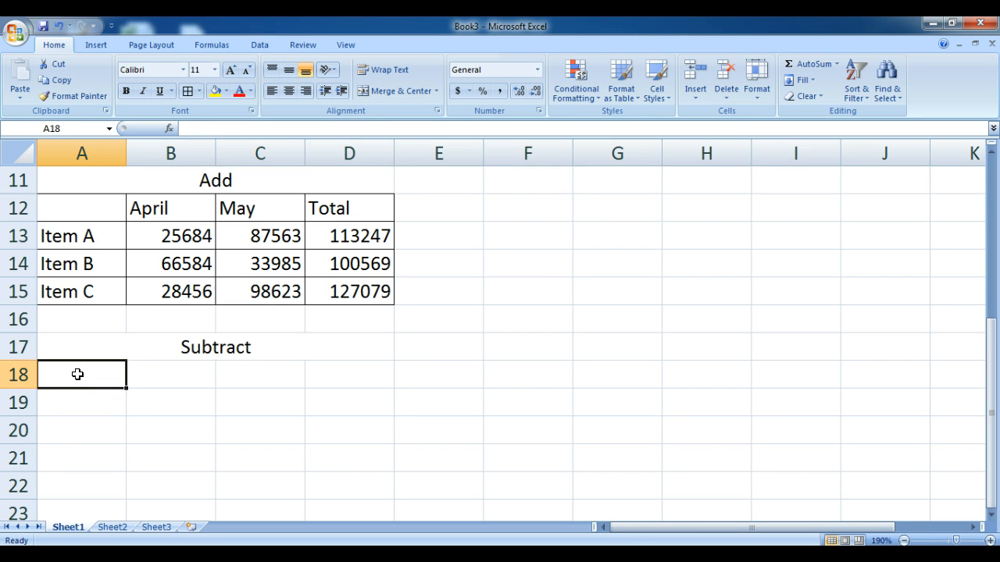
{"action": "left_click_drag", "start_coordinate": [77, 374], "coordinate": [371, 425]}
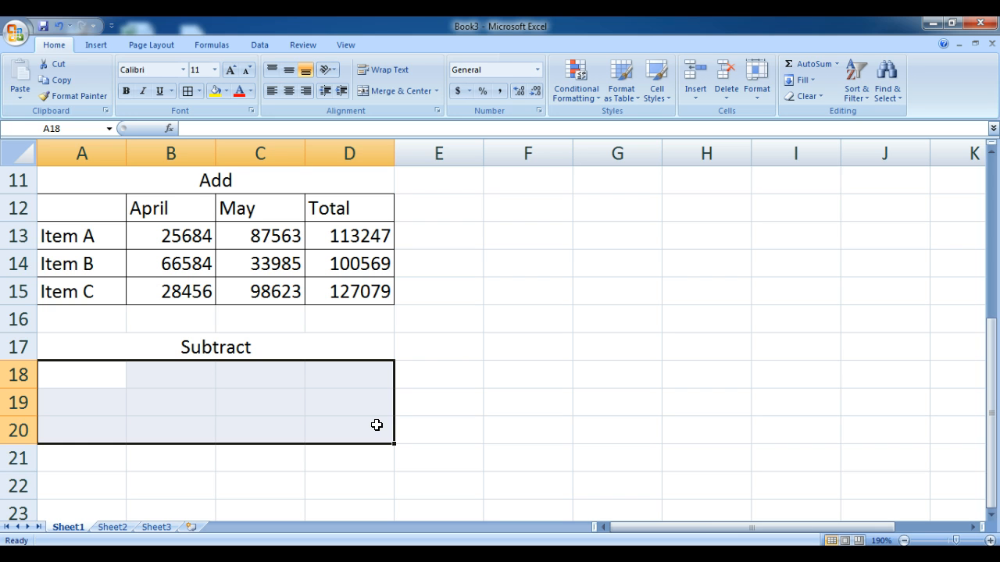
{"action": "left_click", "coordinate": [188, 91]}
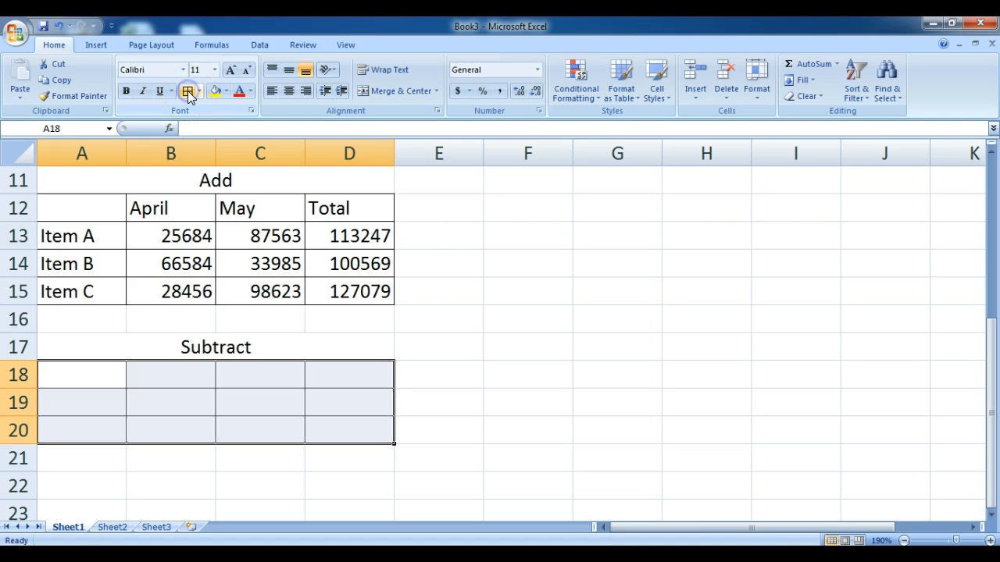
{"action": "left_click", "coordinate": [531, 346]}
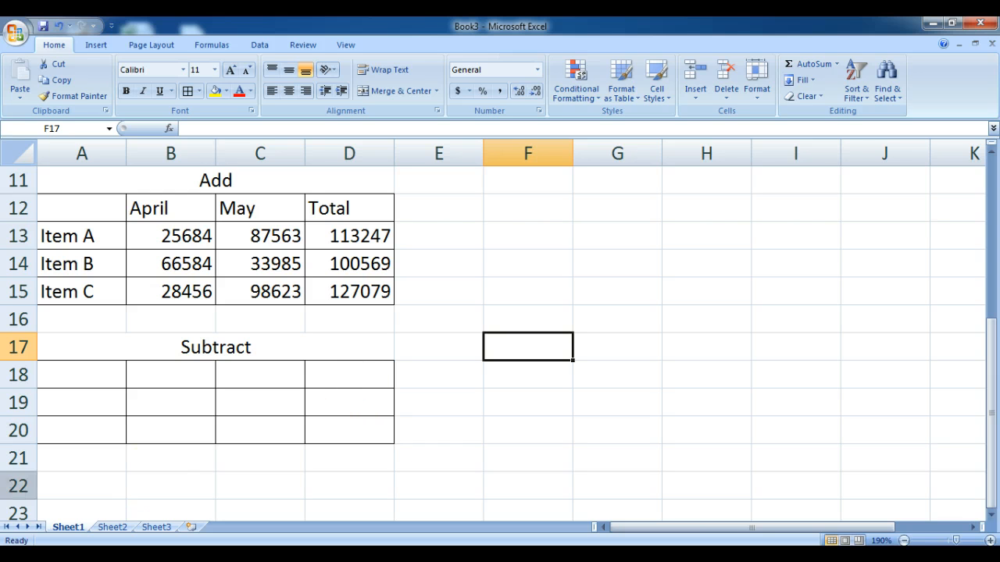
{"action": "left_click", "coordinate": [74, 404]}
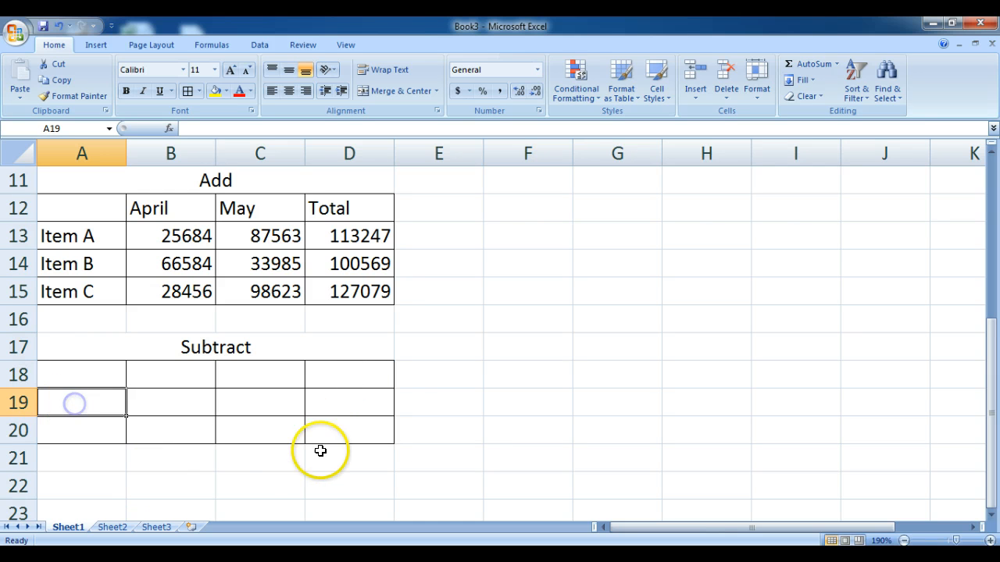
{"action": "left_click", "coordinate": [254, 465], "text": "shift"}
{"action": "type", "text": "ee"}
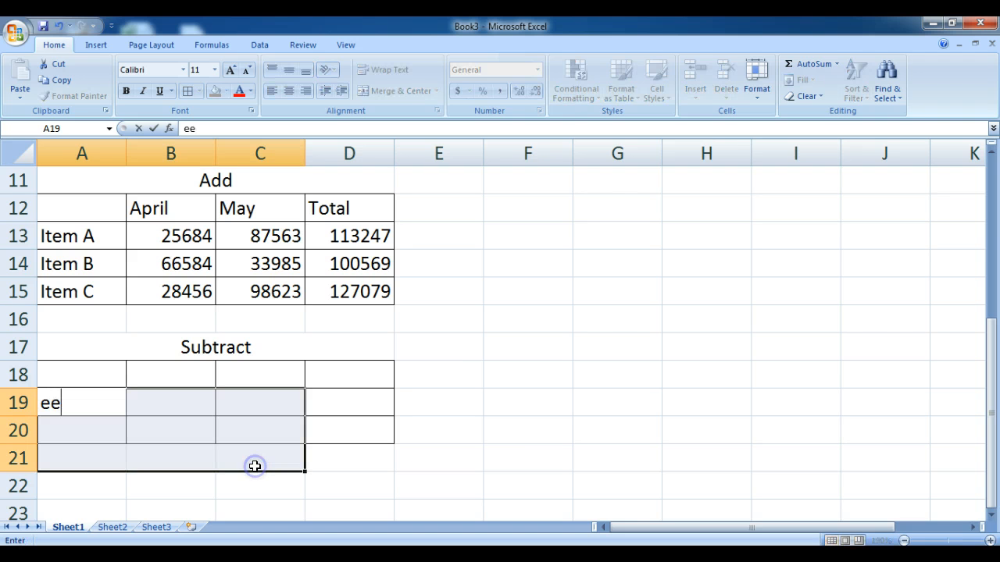
{"action": "key", "text": "BackSpace"}
{"action": "key", "text": "BackSpace"}
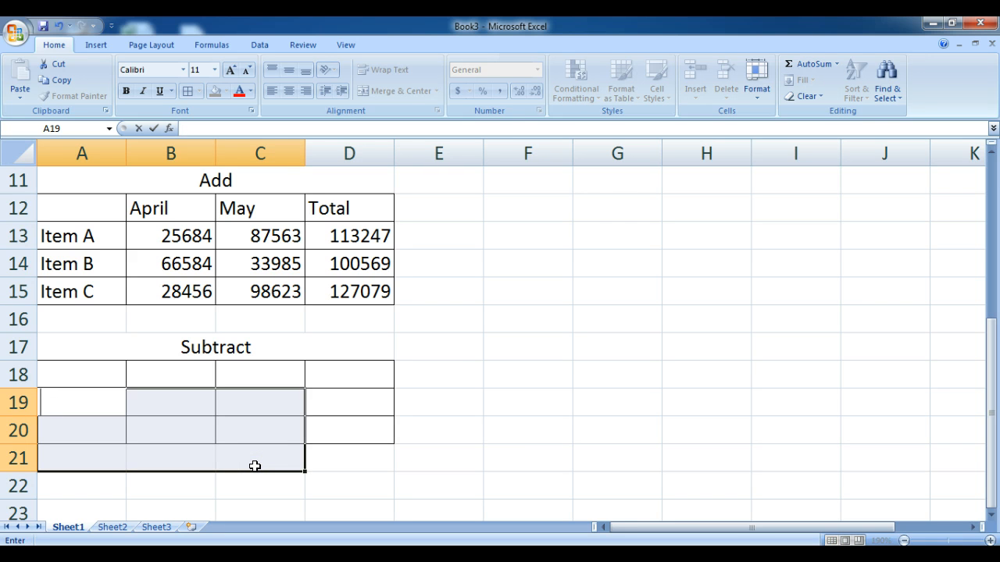
{"action": "left_click", "coordinate": [357, 494]}
Step: Enter the row labels Week 1 in A19 and Week 2 in A20 of the Subtract table
{"action": "left_click", "coordinate": [78, 401]}
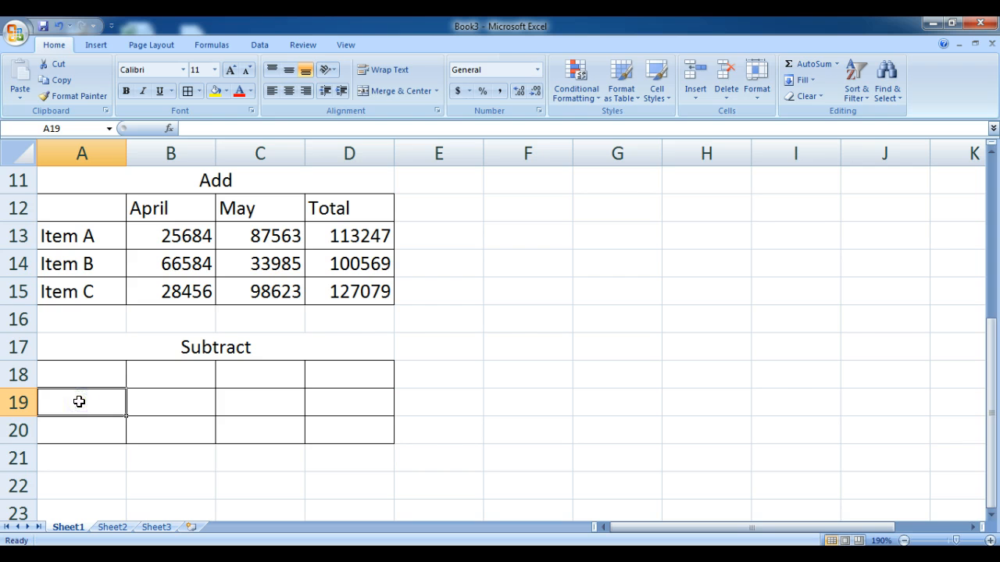
{"action": "type", "text": "Week 1"}
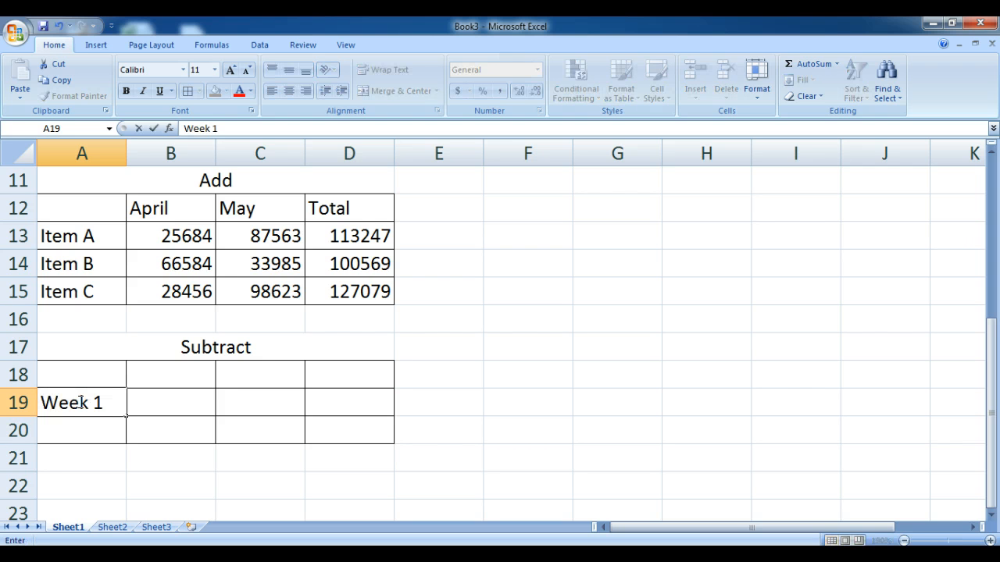
{"action": "key", "text": "Return"}
{"action": "type", "text": "Week 2"}
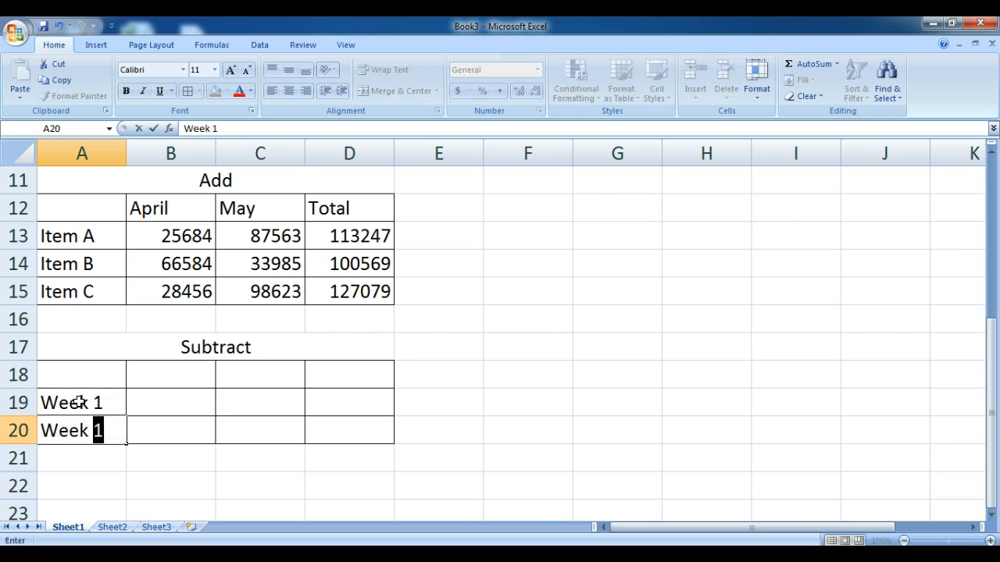
Step: Enter the column headings Apples, Damaged and Total in B18, C18 and D18
{"action": "left_click", "coordinate": [196, 374]}
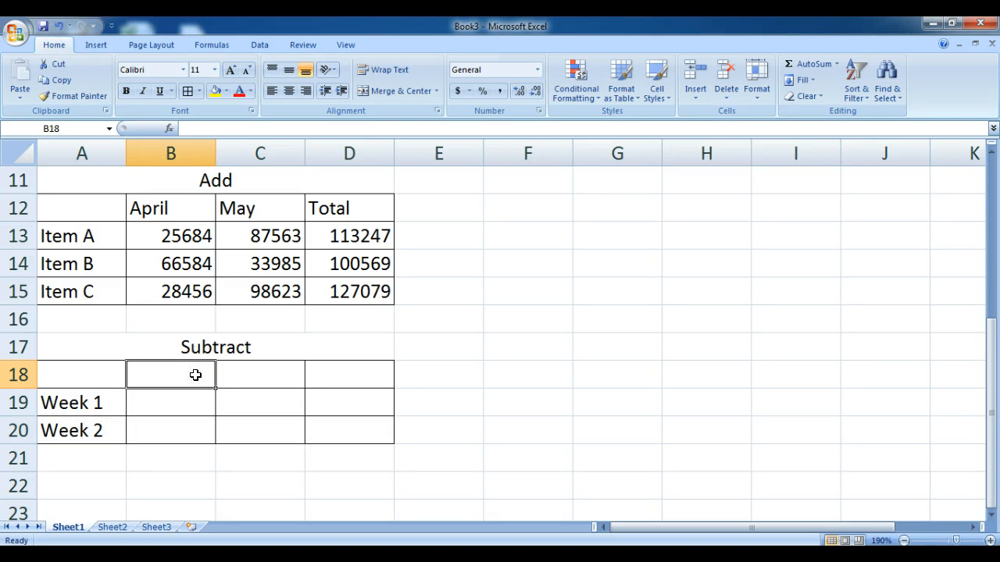
{"action": "type", "text": "Apples"}
{"action": "left_click", "coordinate": [234, 375]}
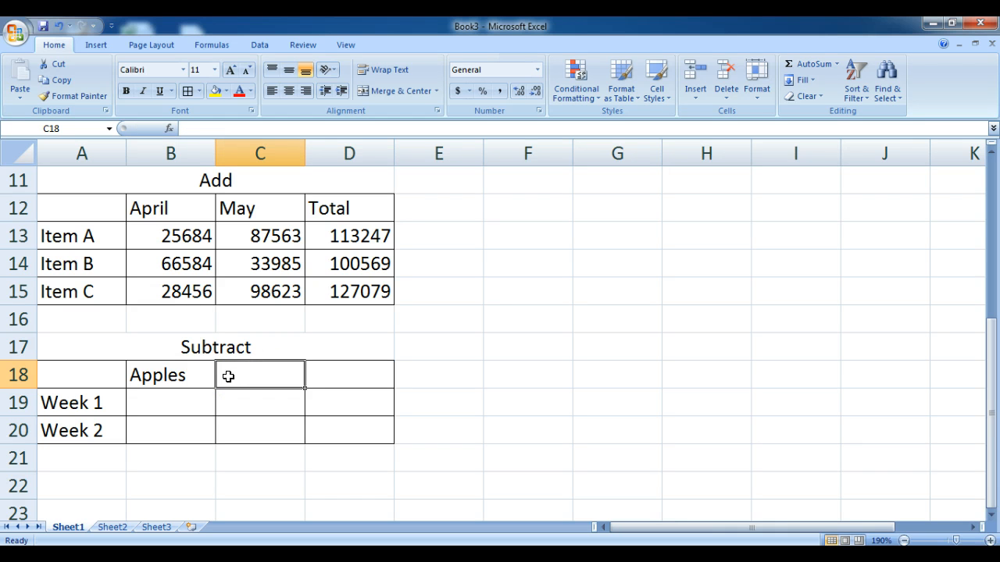
{"action": "type", "text": "Dam"}
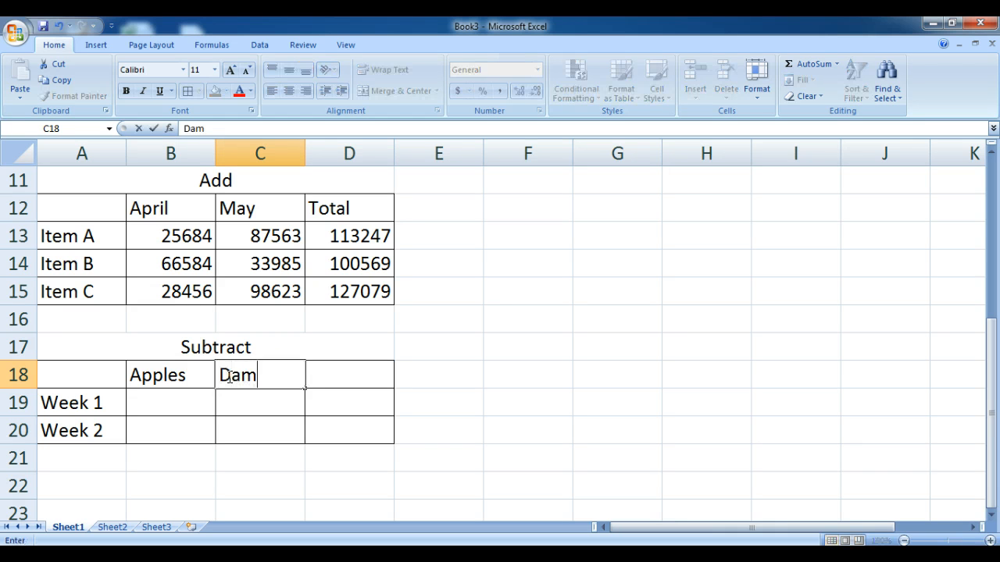
{"action": "type", "text": "aged"}
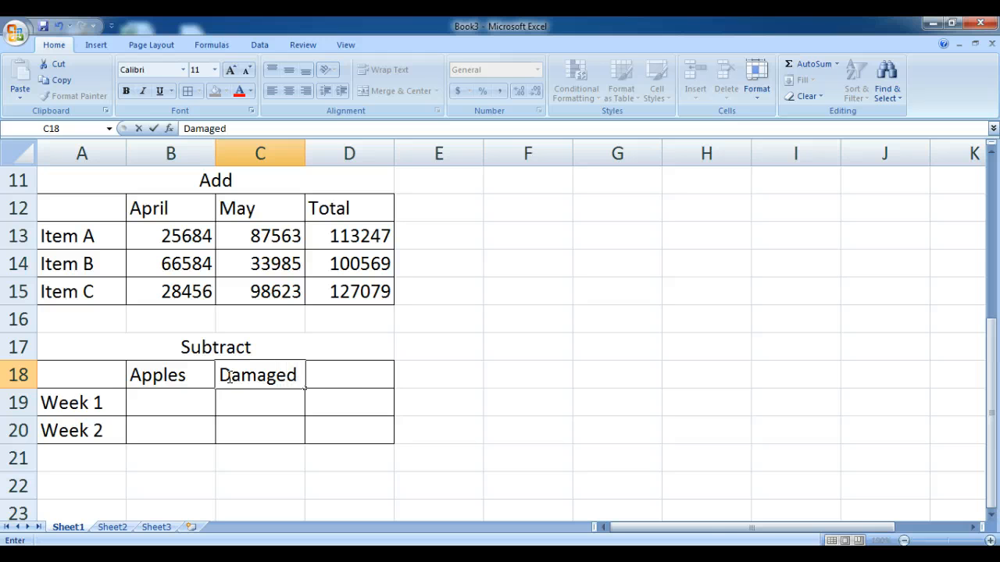
{"action": "left_click", "coordinate": [371, 374]}
{"action": "type", "text": "T"}
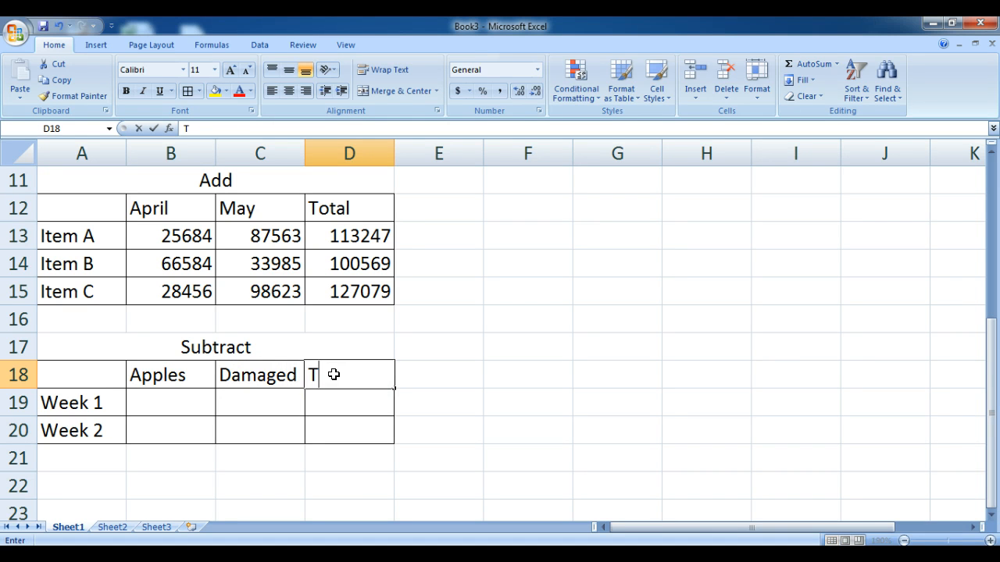
{"action": "type", "text": "otal"}
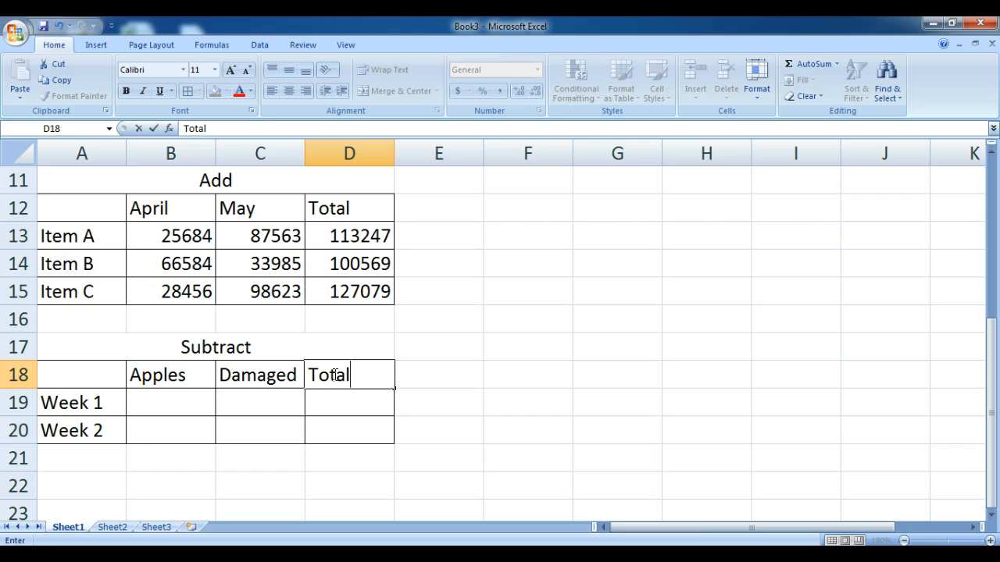
Step: Fill in the Week 1 row with 468 for Apples in B19 and 258 for Damaged in C19
{"action": "left_click", "coordinate": [172, 405]}
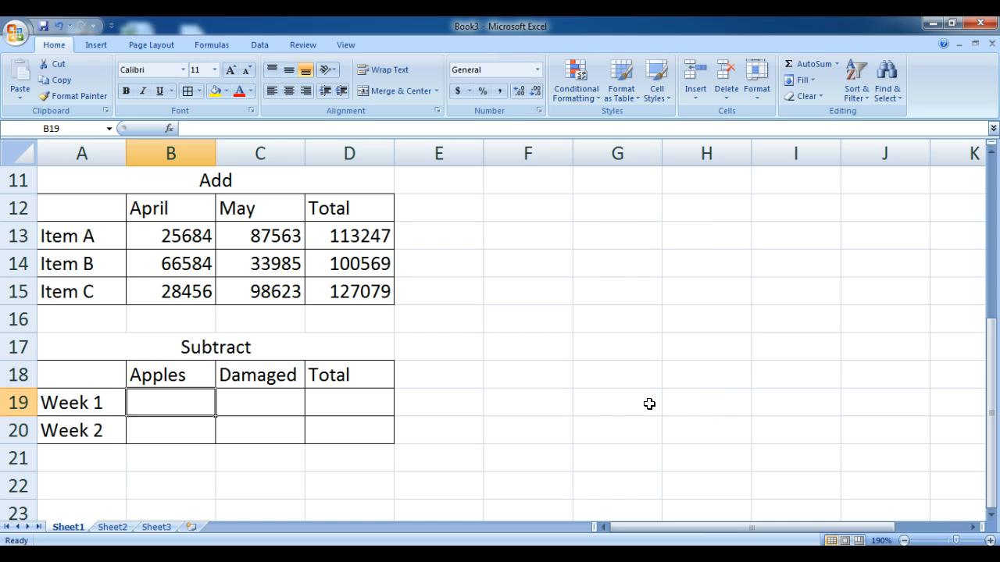
{"action": "type", "text": "468"}
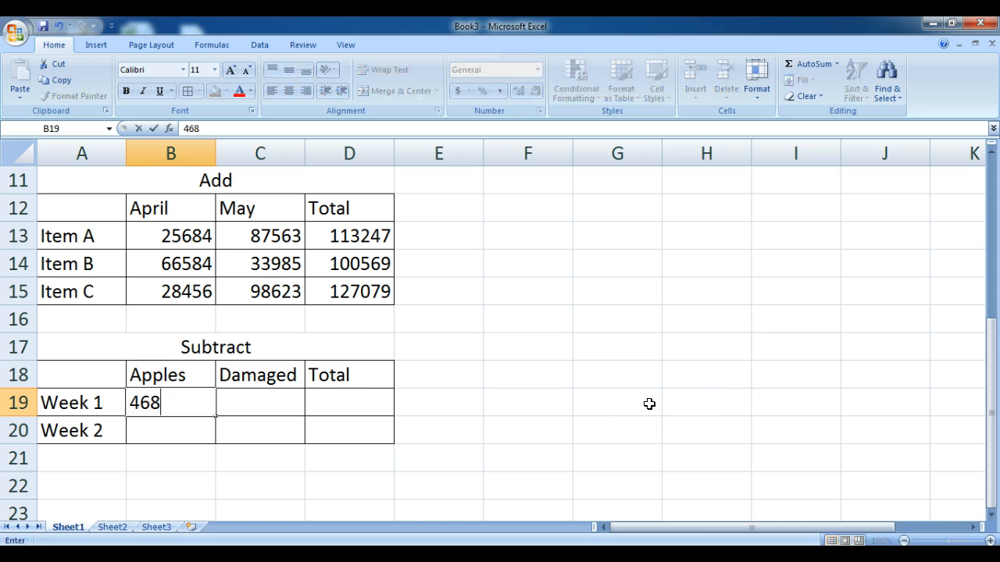
{"action": "left_click", "coordinate": [532, 434]}
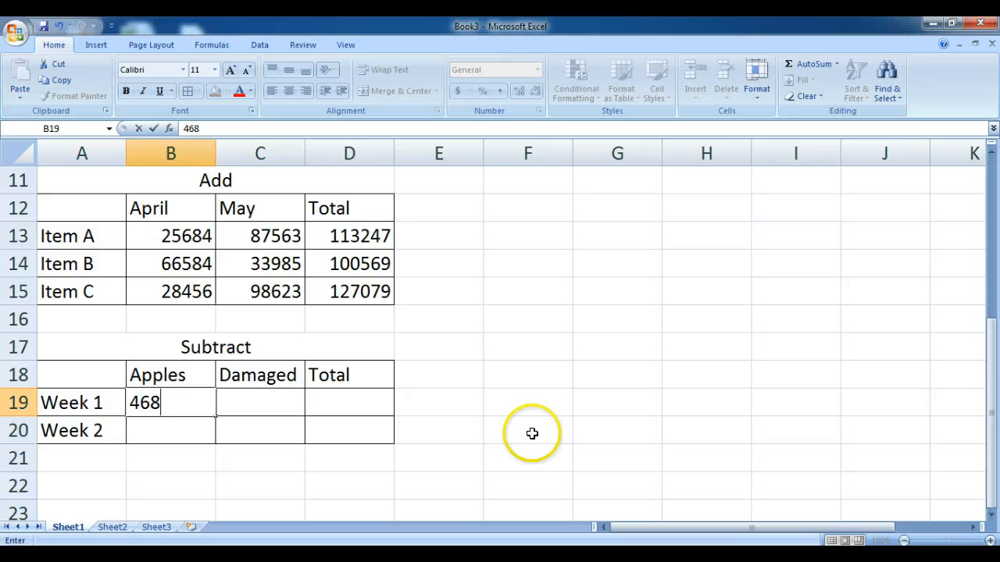
{"action": "left_click", "coordinate": [279, 409]}
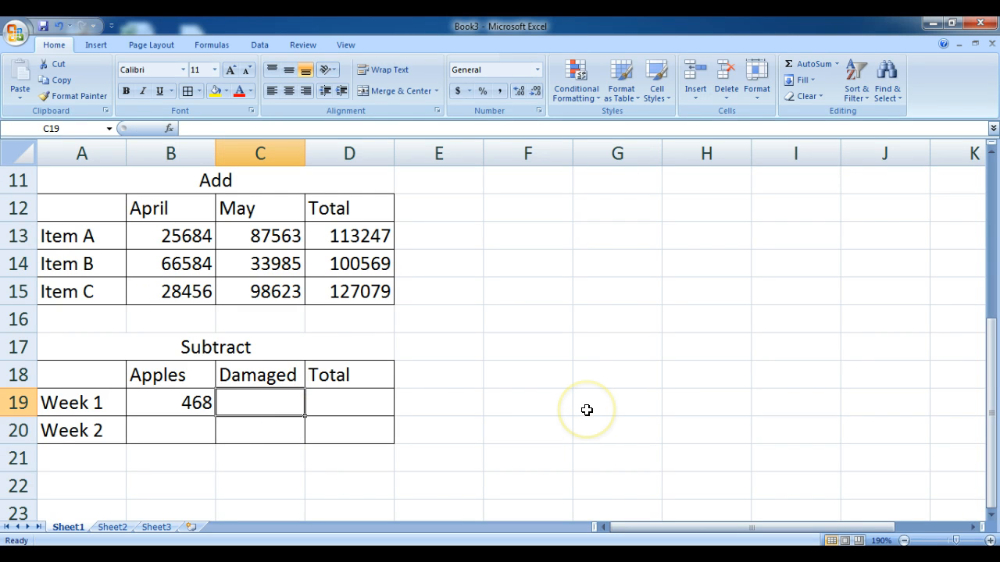
{"action": "type", "text": "258"}
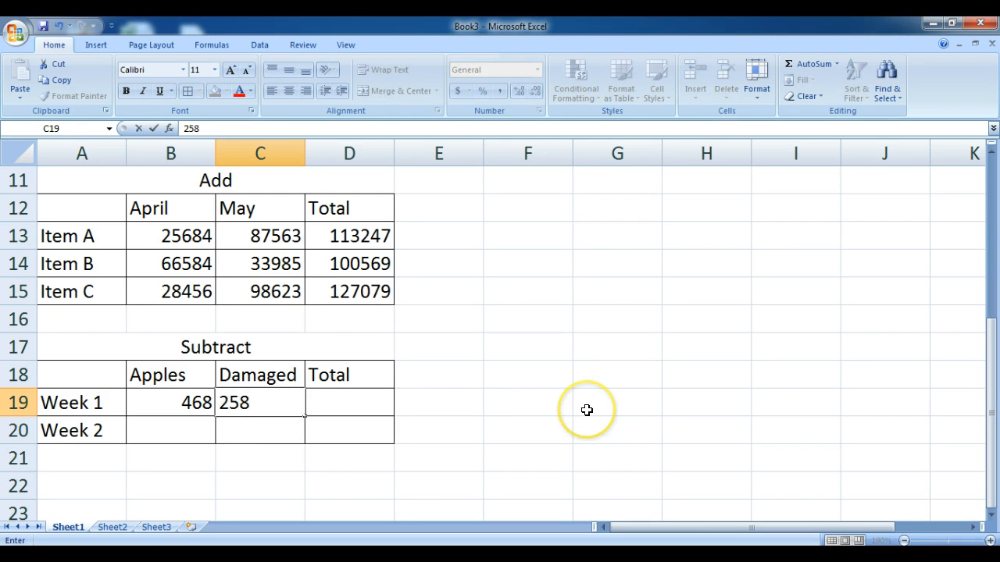
Step: Fill in the Week 2 row with 732 for Apples in B20 and 84 for Damaged in C20
{"action": "left_click", "coordinate": [182, 427]}
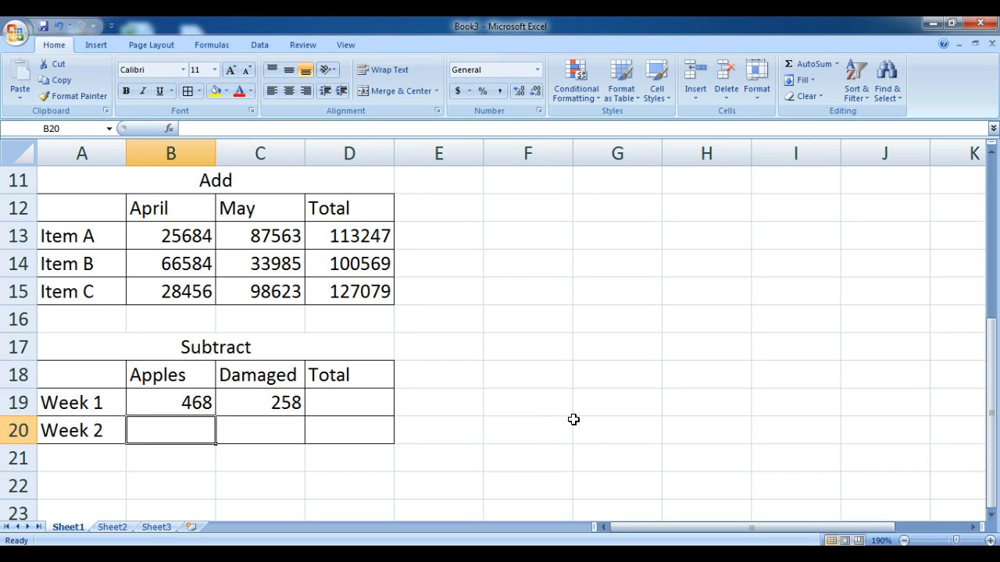
{"action": "type", "text": "732"}
{"action": "left_click", "coordinate": [188, 468]}
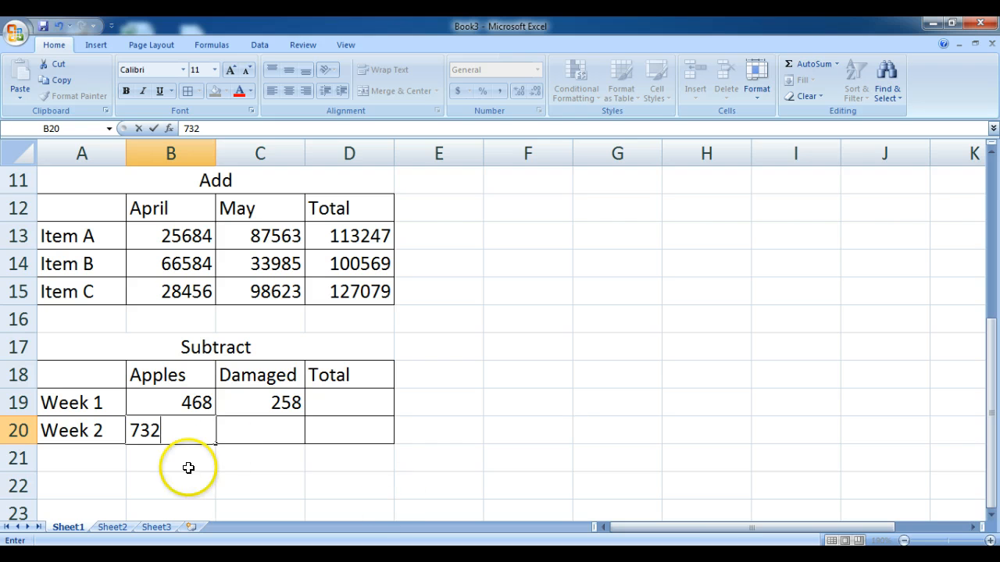
{"action": "left_click", "coordinate": [258, 433]}
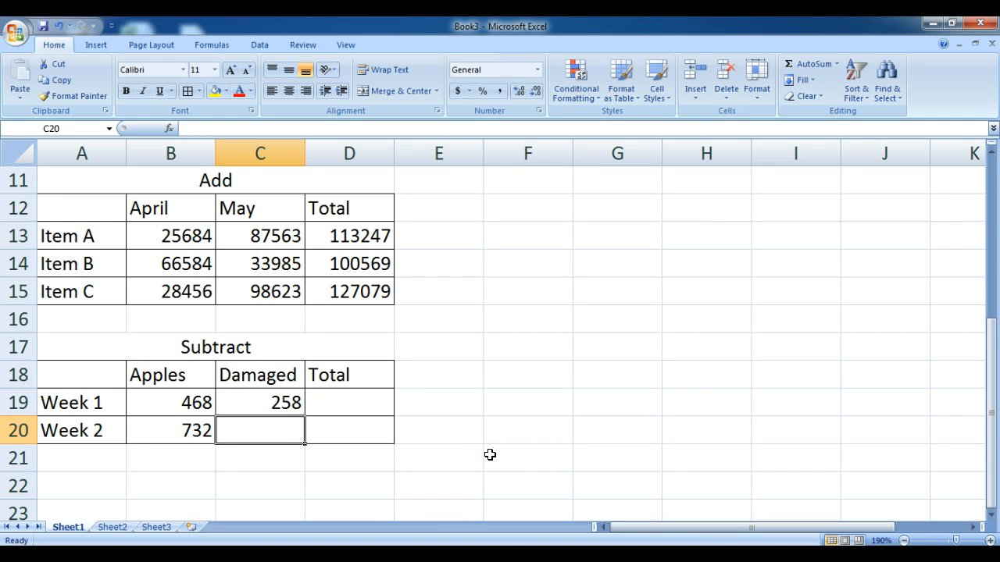
{"action": "type", "text": "84"}
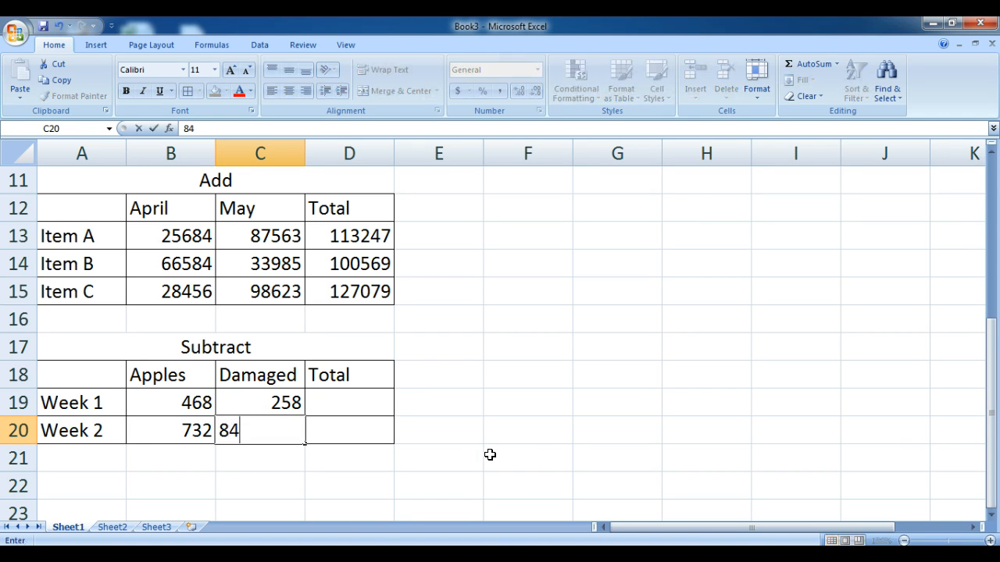
{"action": "left_click", "coordinate": [326, 398]}
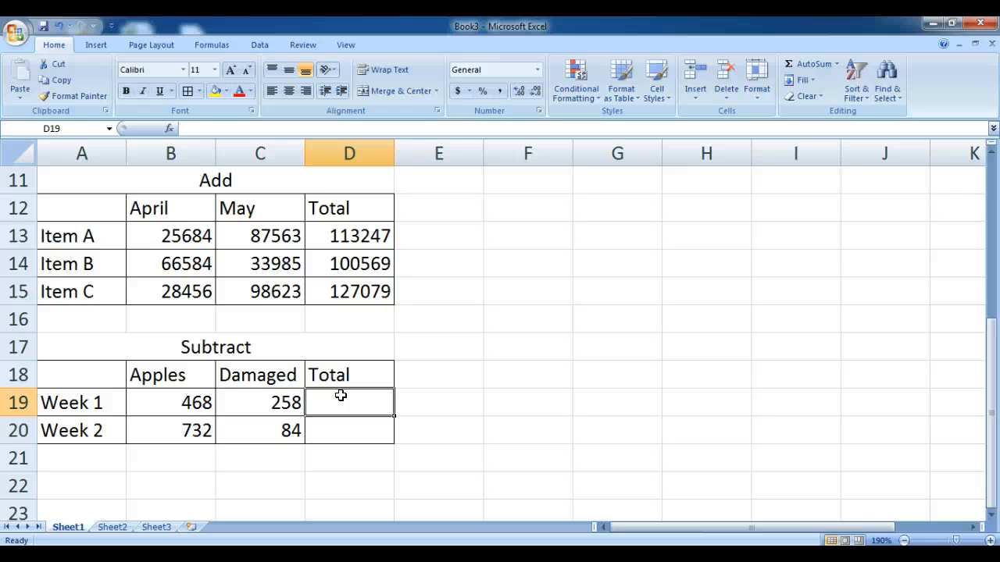
Step: Calculate the Week 1 total in D19 of the Subtract table with the formula =B19-C19
{"action": "type", "text": "="}
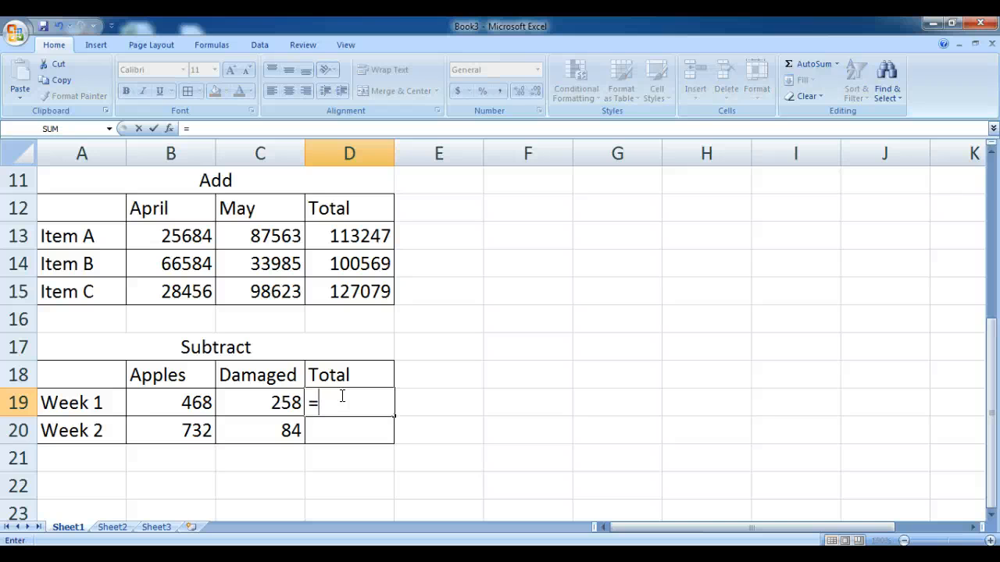
{"action": "left_click", "coordinate": [182, 400]}
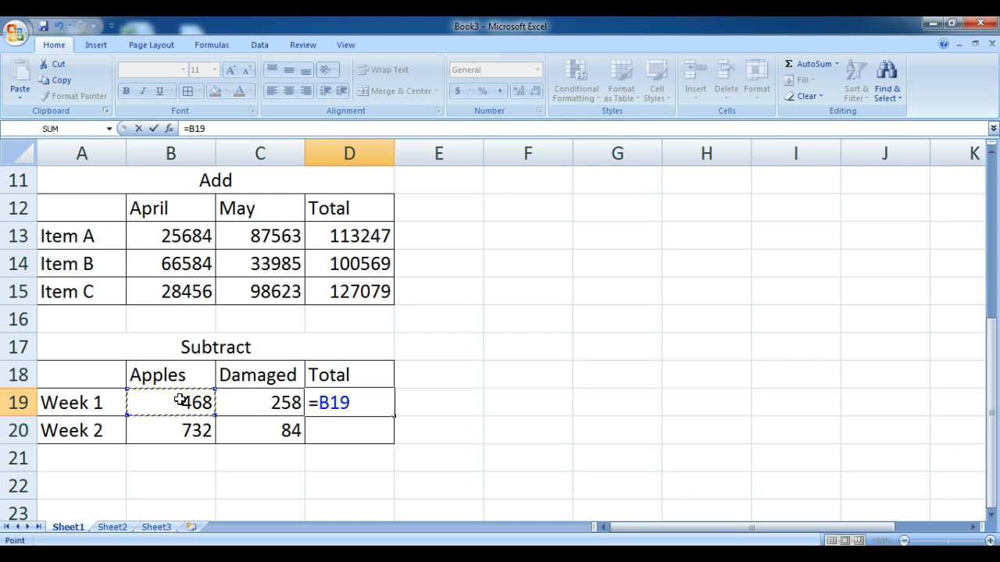
{"action": "type", "text": "-"}
{"action": "left_click", "coordinate": [240, 400]}
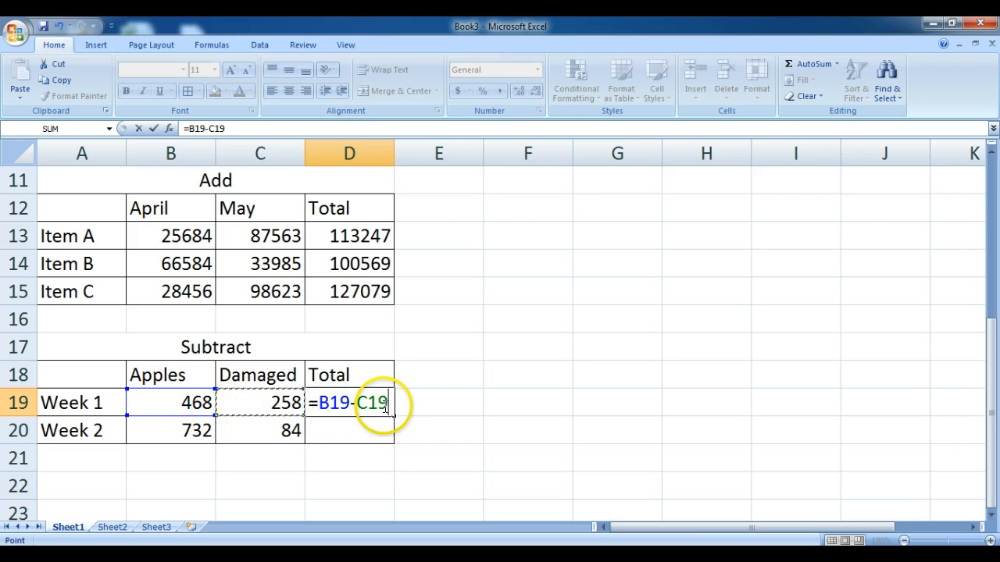
{"action": "key", "text": "Return"}
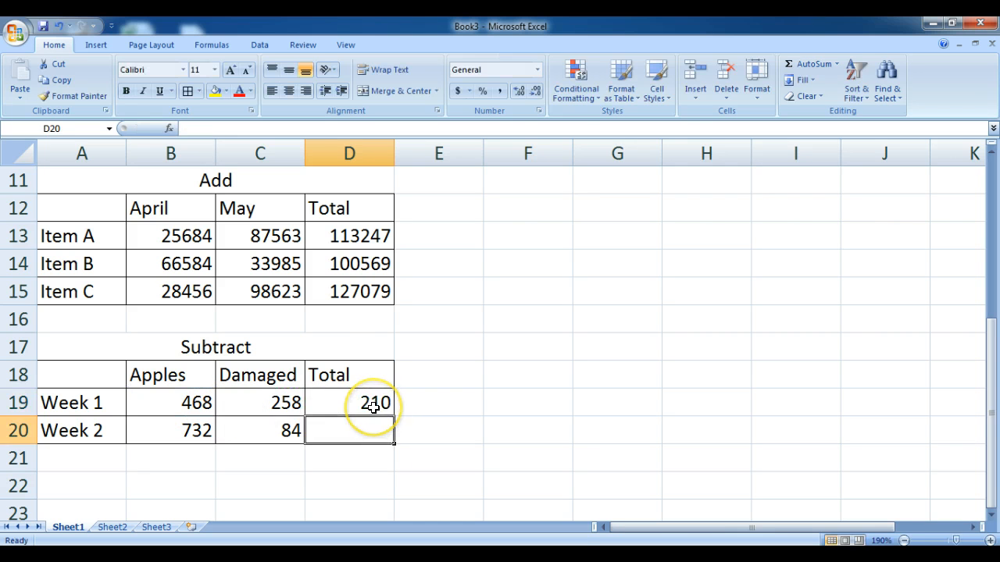
Step: Calculate the Week 2 total in D20 of the Subtract table with the formula =B20-C20
{"action": "left_click", "coordinate": [372, 439]}
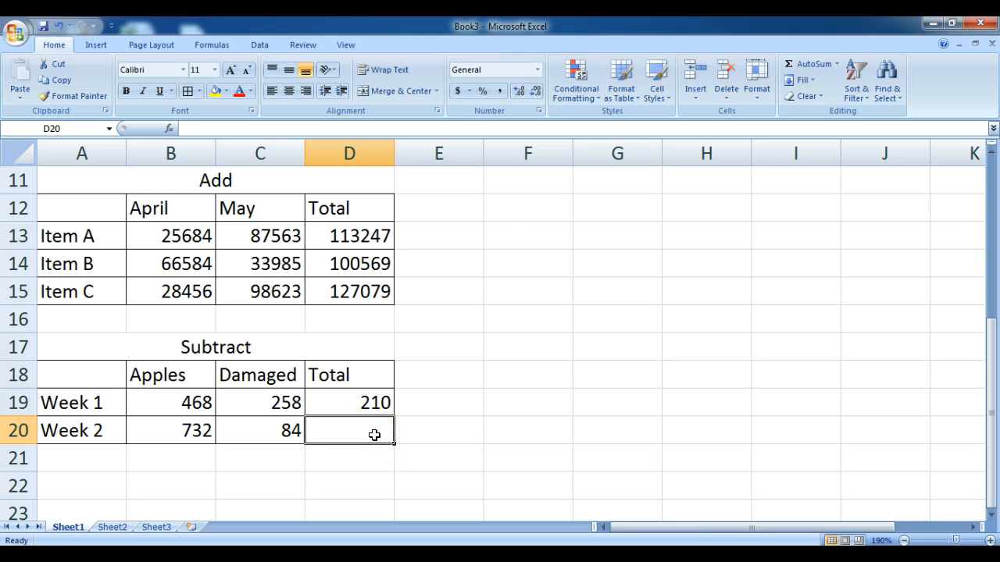
{"action": "type", "text": "="}
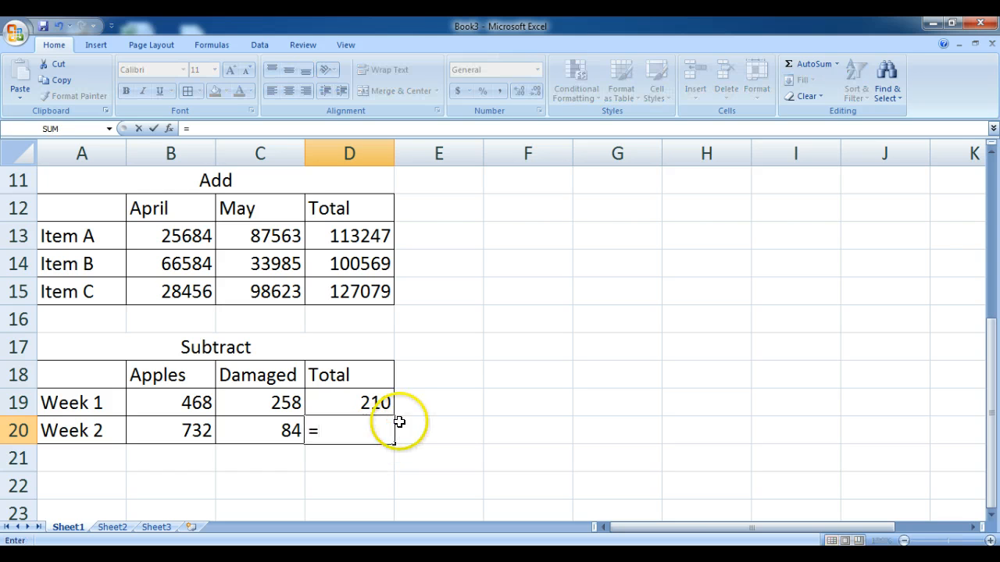
{"action": "left_click", "coordinate": [181, 430]}
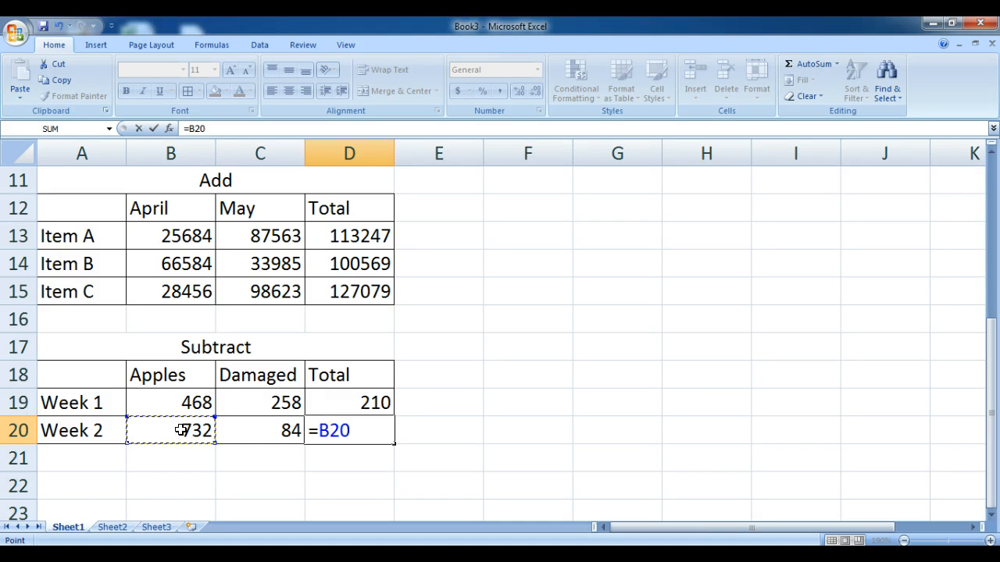
{"action": "type", "text": "-"}
{"action": "left_click", "coordinate": [278, 429]}
{"action": "key", "text": "Return"}
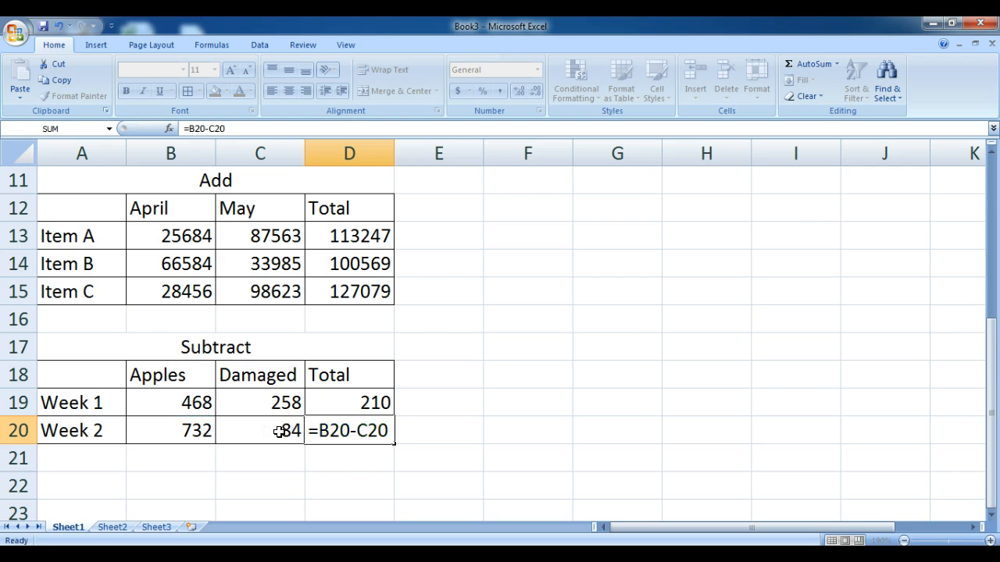